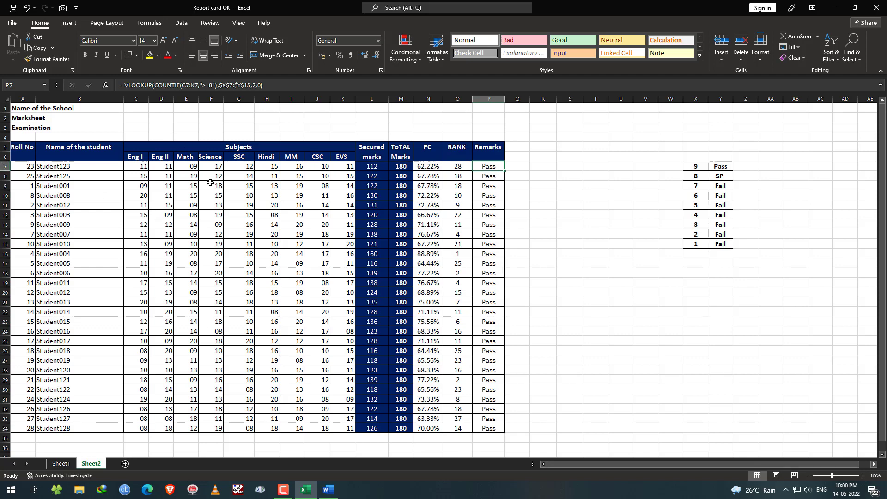
Set the Hindi mark of Student123 in cell H7 to 7.
drag(137, 165, 342, 428)
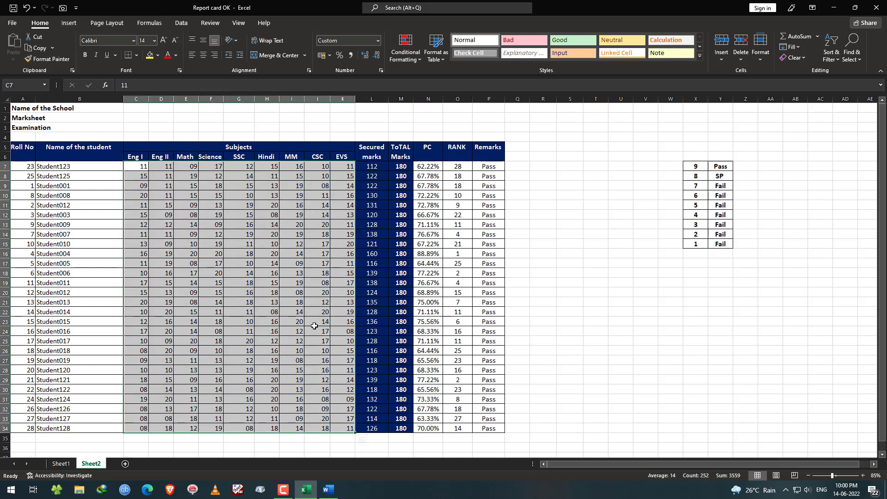
click(314, 325)
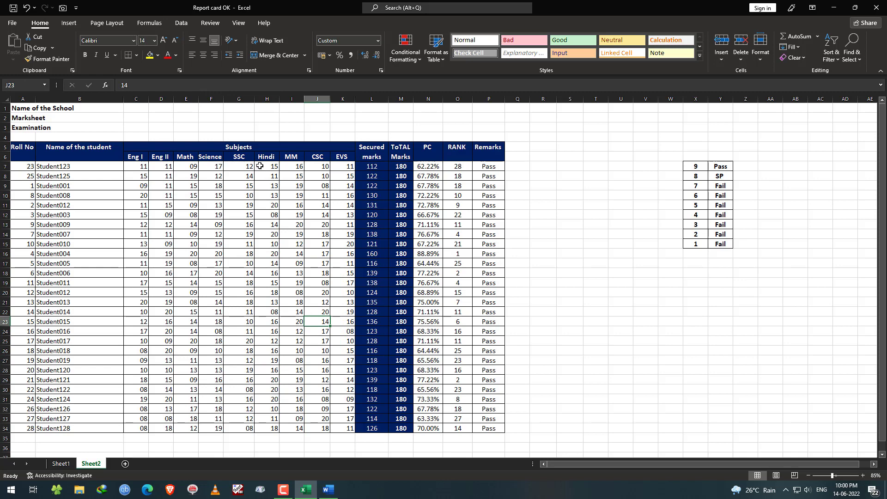
click(264, 166)
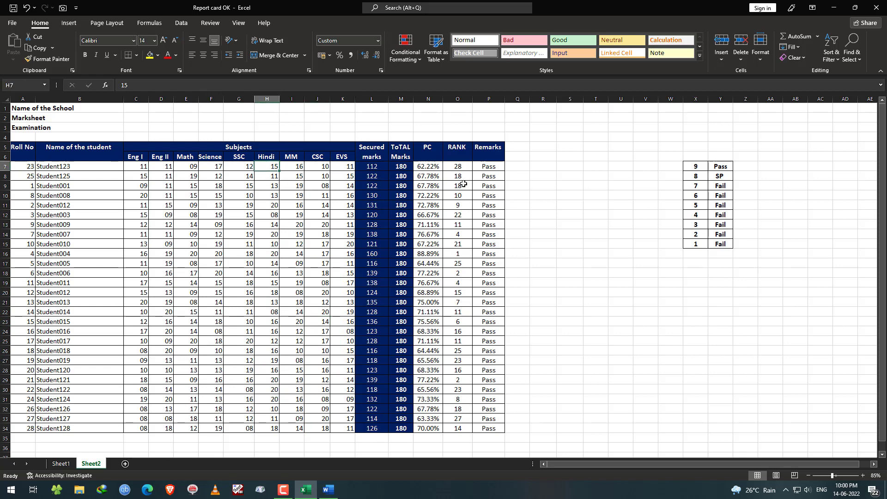
text(7)
key(Return)
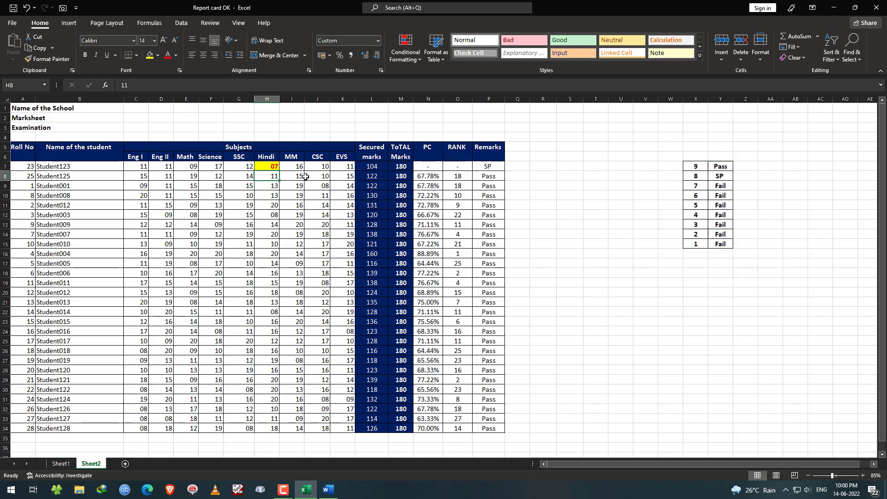
Set the MM mark of Student123 in cell I7 to 02.
click(272, 167)
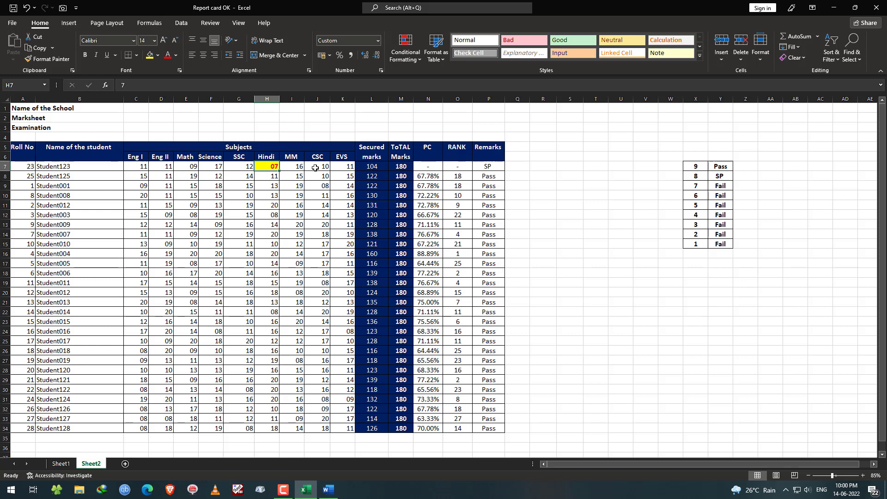
click(298, 165)
text(02)
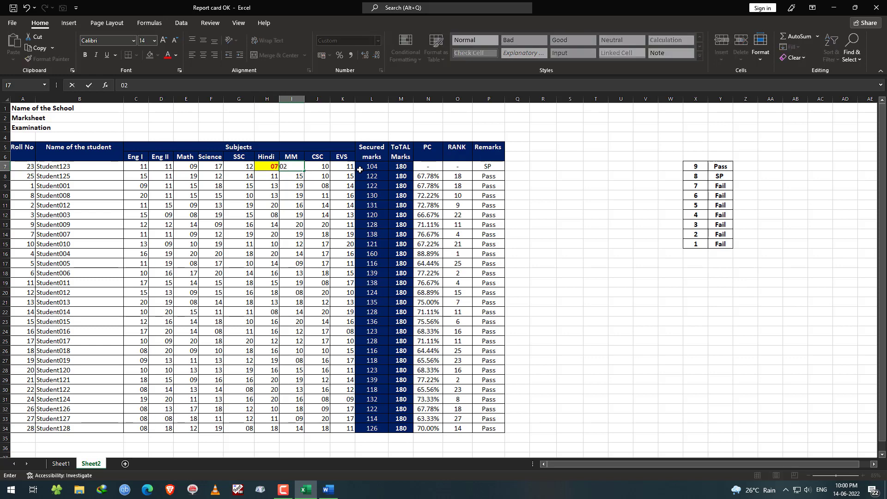
key(Return)
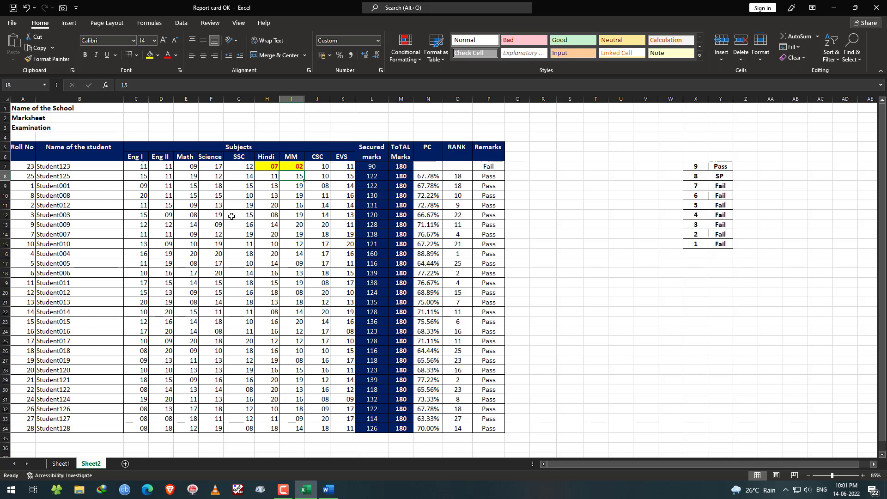
click(272, 168)
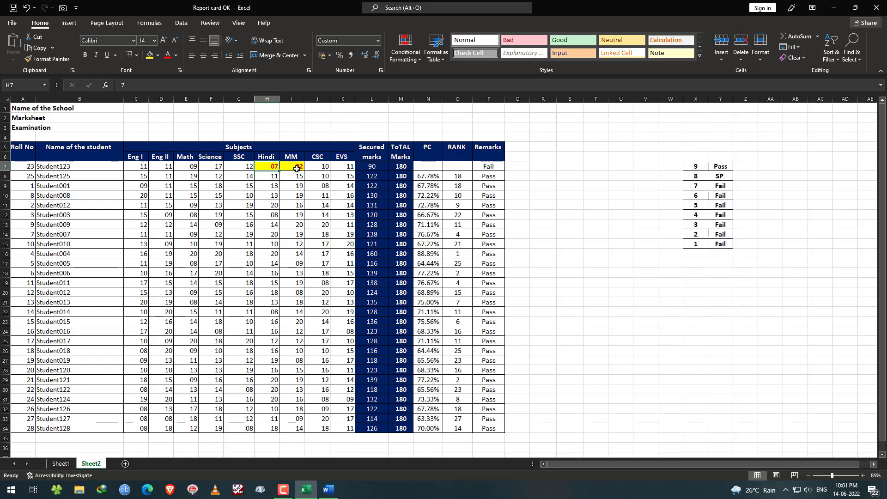
Add a new worksheet and enter the heading "Roll No" in cell A2.
click(126, 464)
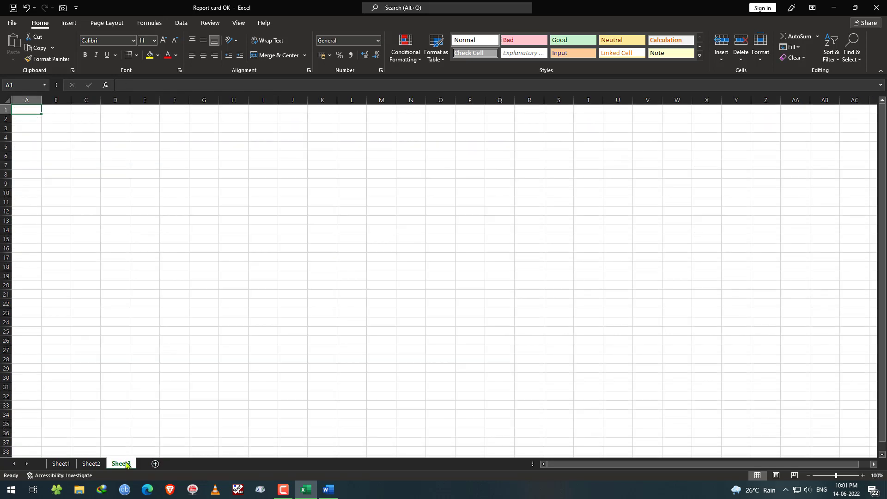
click(39, 121)
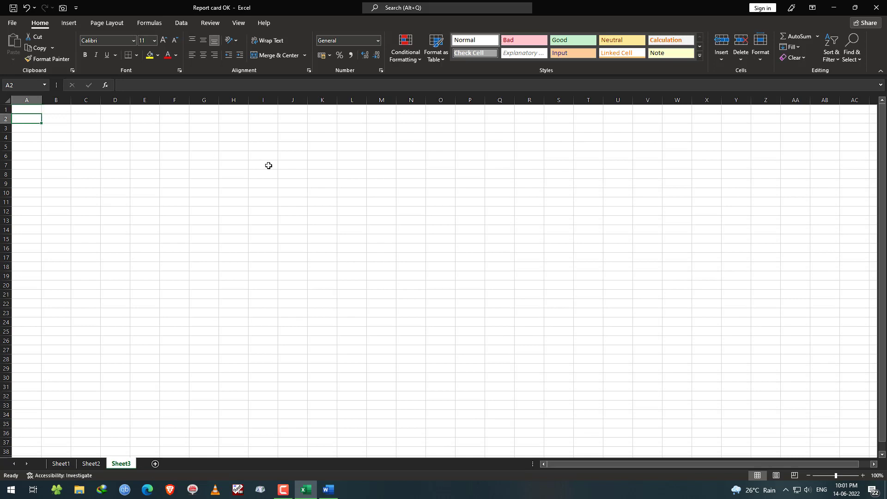
text(Roll No)
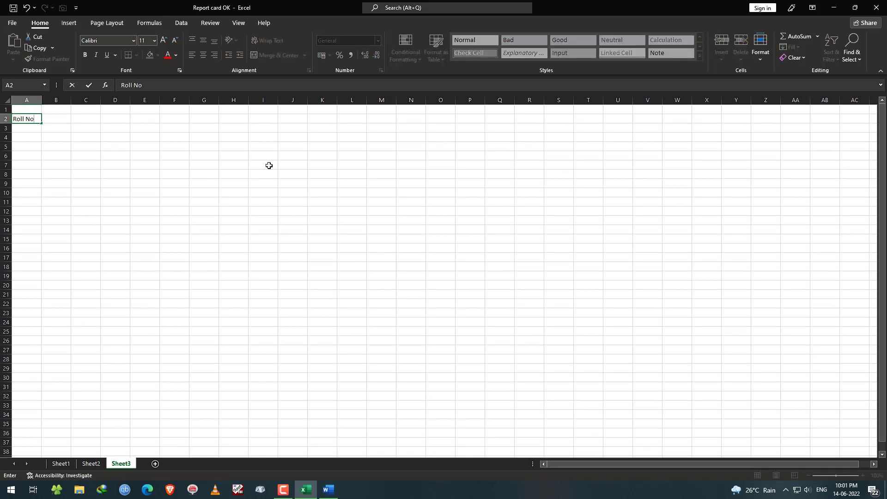
key(Tab)
Enter the heading "Name of the student" in B2 and fit column B's width to the text.
text(N)
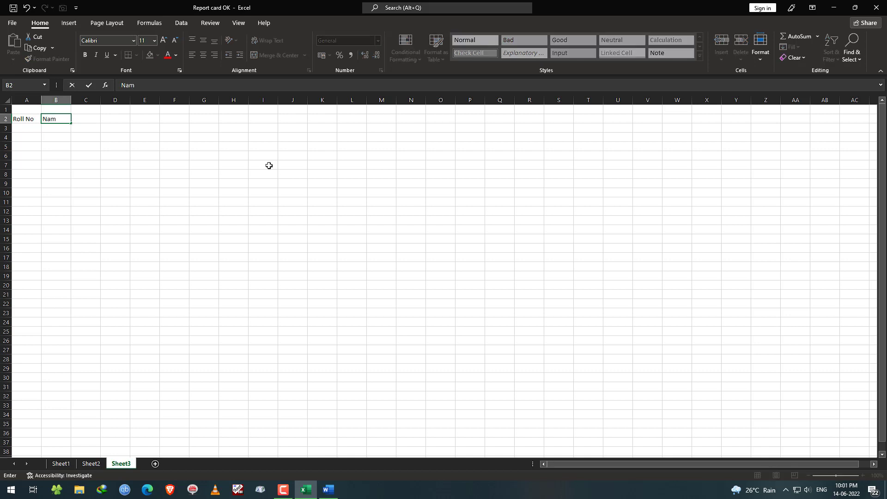
text(ame of the student)
key(Tab)
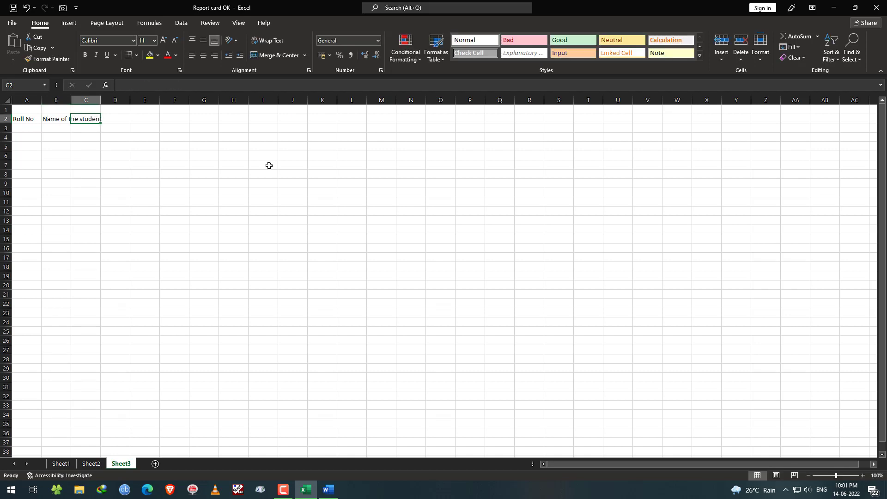
double_click(72, 96)
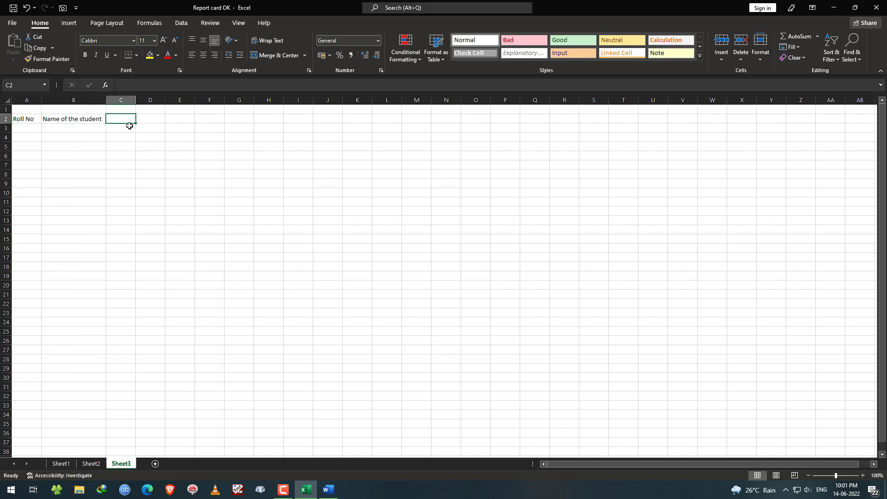
Enter the heading "Subjects" in C2 and the subject names Eng I, Eng II and math in C3:E3.
text(Subjects)
key(Tab)
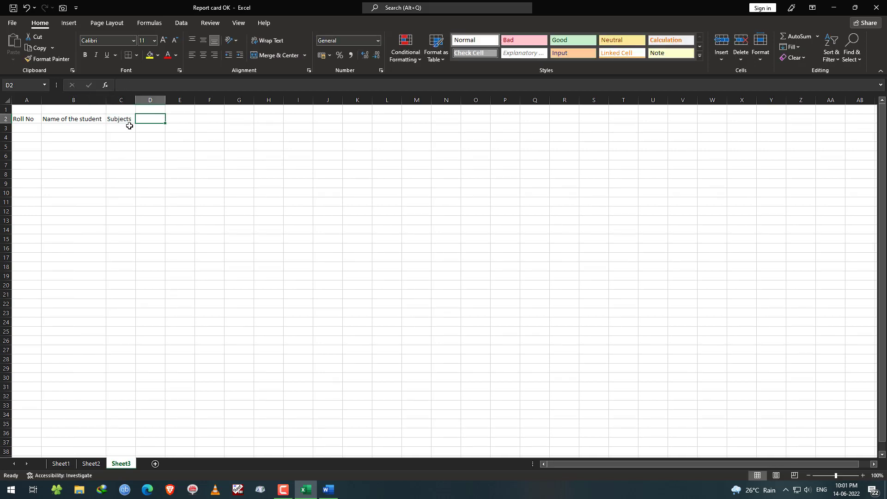
click(129, 125)
text(Eng I)
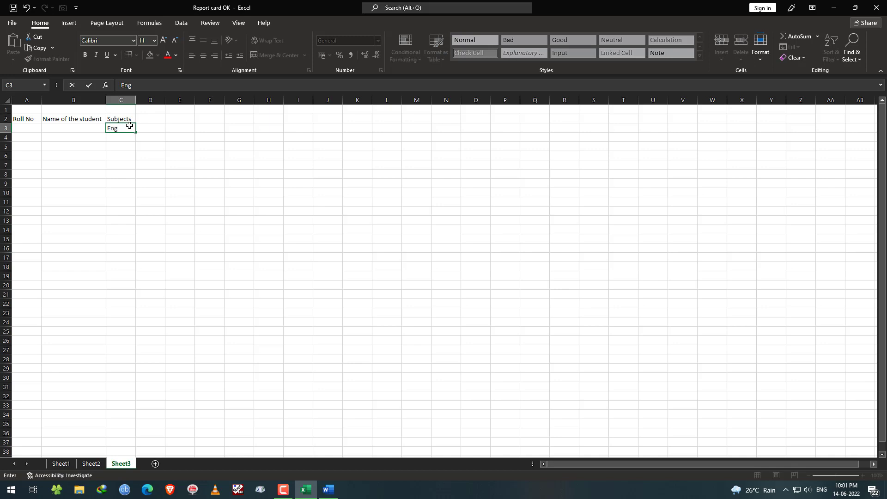
key(Tab)
text(Eng I)
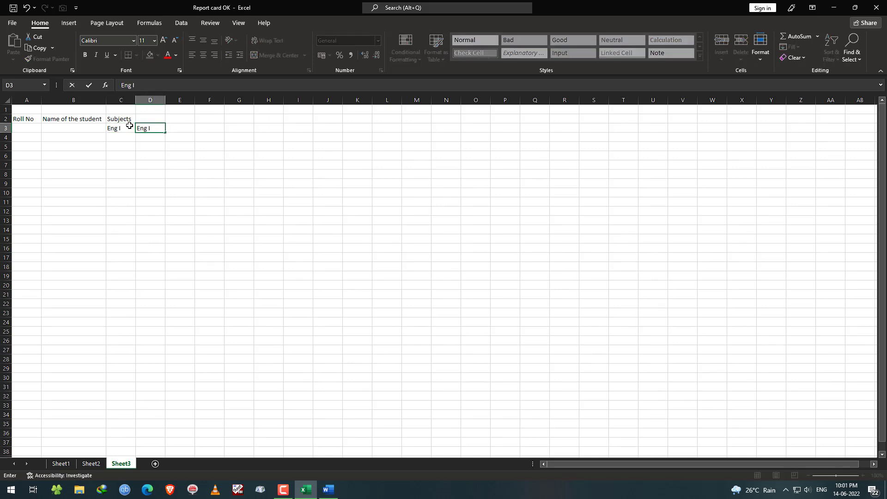
text(I)
key(Tab)
text(ma)
key(Tab)
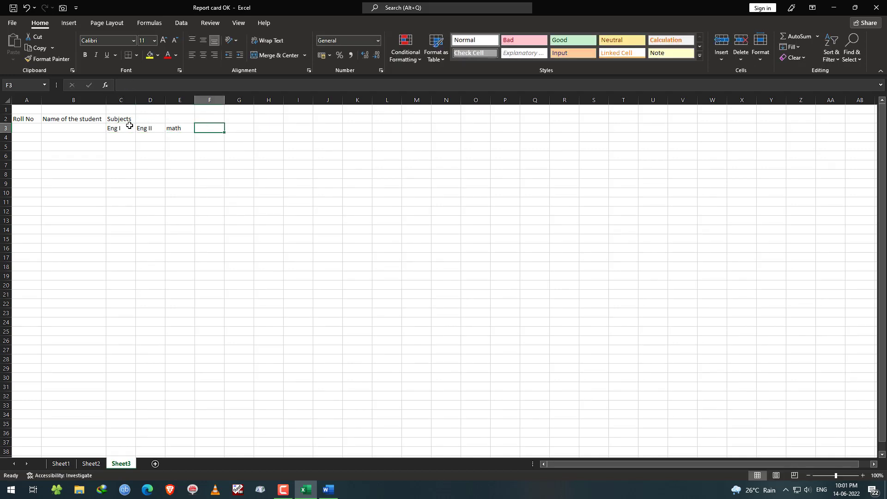
Continue the subject names in row 3 with Hindi, MM, SSC, Csc and EVS in F3:J3.
text(Hindi)
key(Tab)
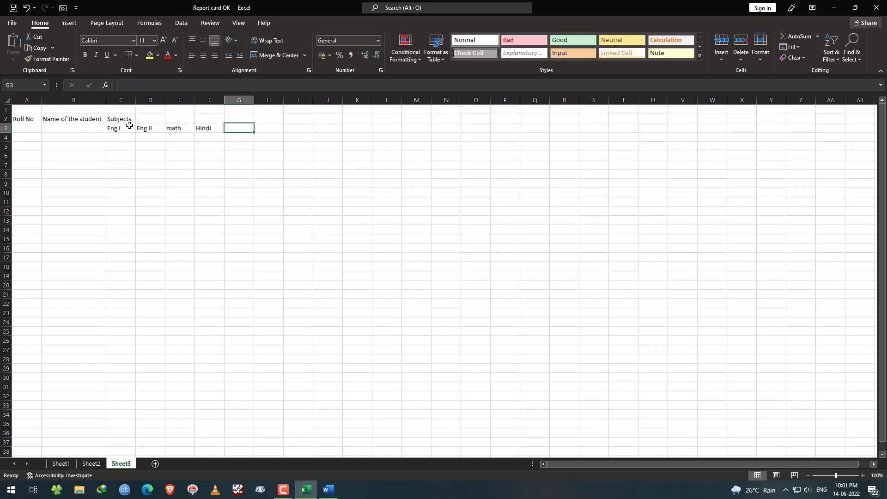
text(MM)
key(Tab)
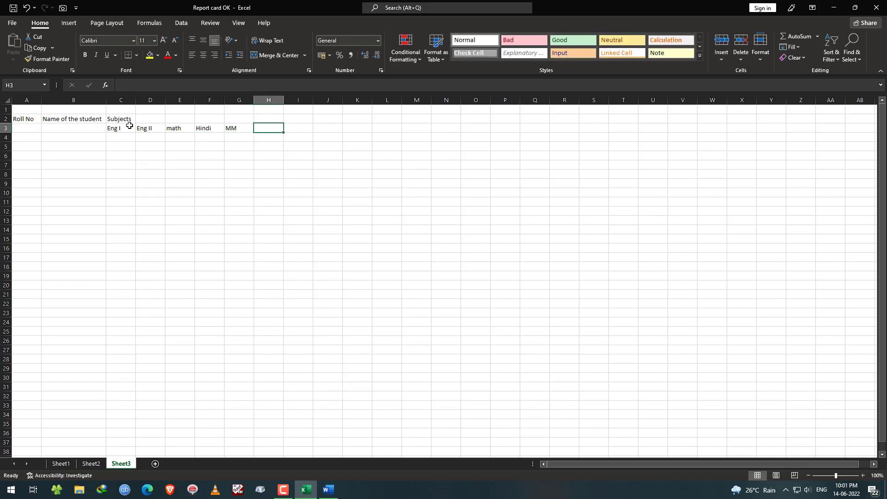
text(SSC)
key(Tab)
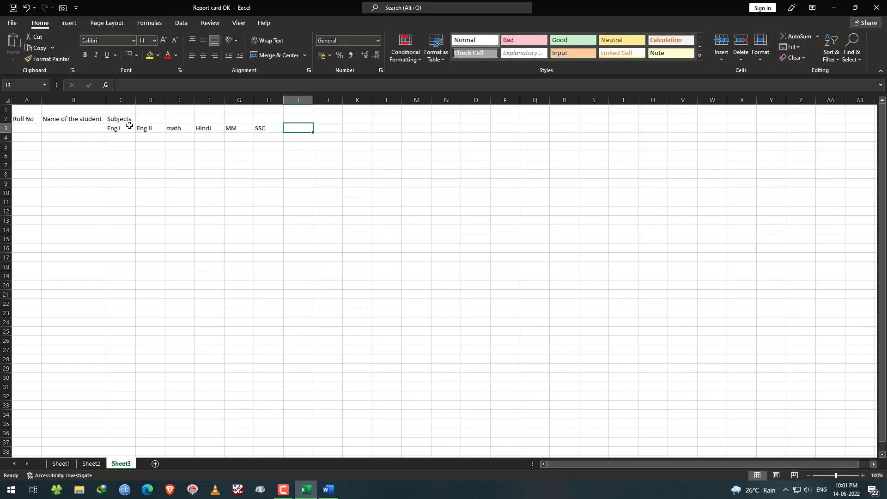
text(Csc)
key(Tab)
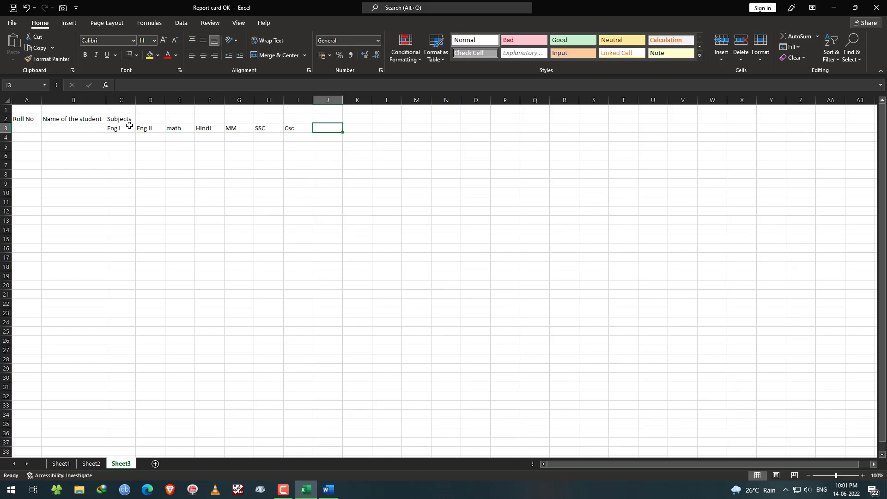
text(EVS)
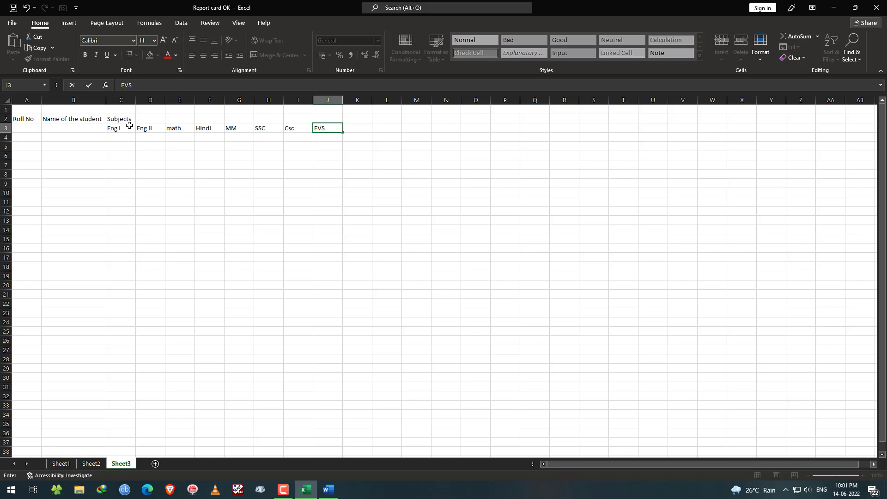
key(Return)
Compare the subject headings with those on Sheet2 and add the missing subject "Science" in K3 of Sheet3.
drag(122, 129, 328, 130)
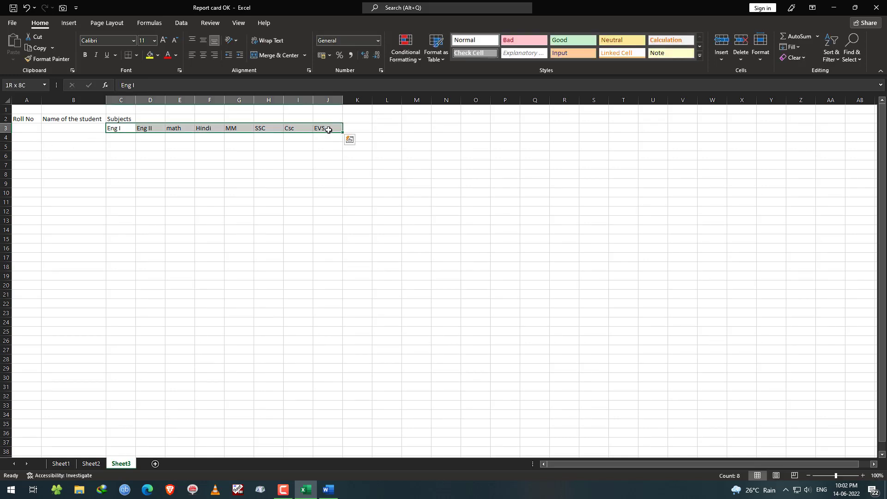
click(354, 127)
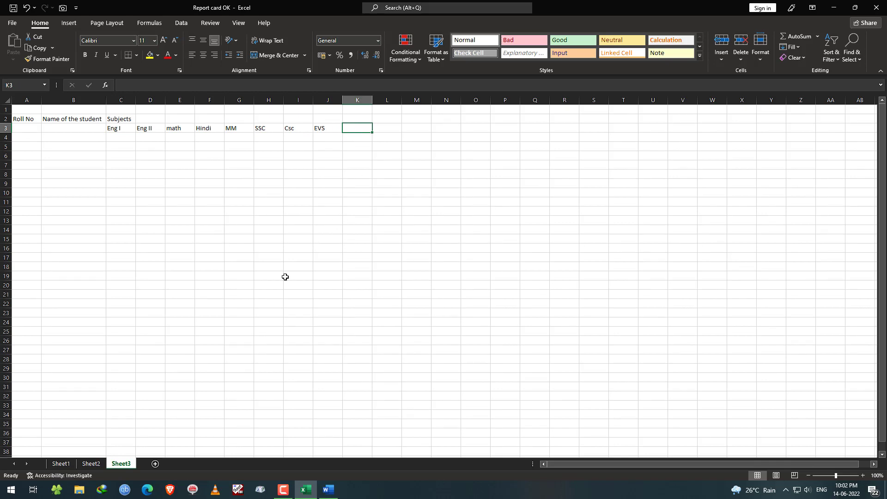
click(91, 463)
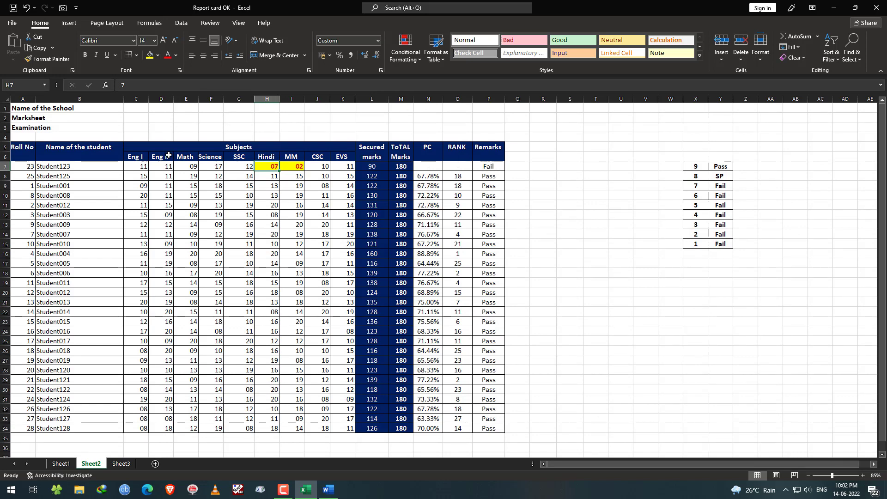
click(142, 158)
shift+click(346, 157)
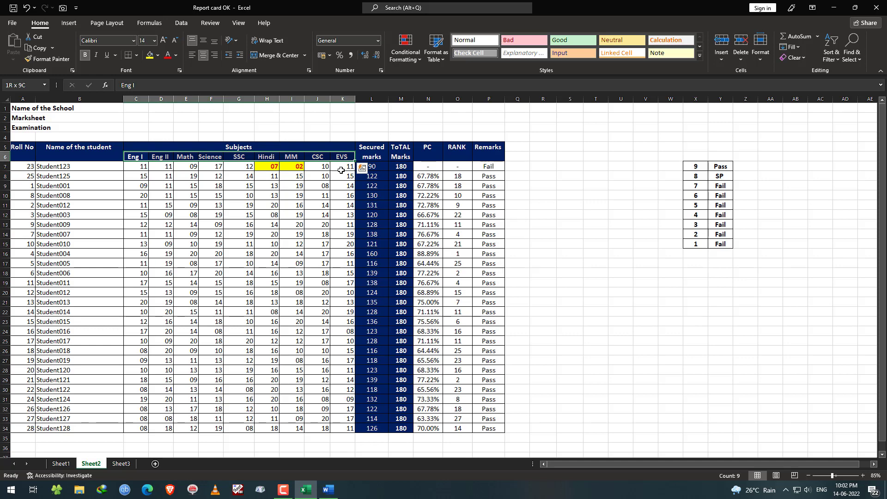
click(121, 464)
text(S)
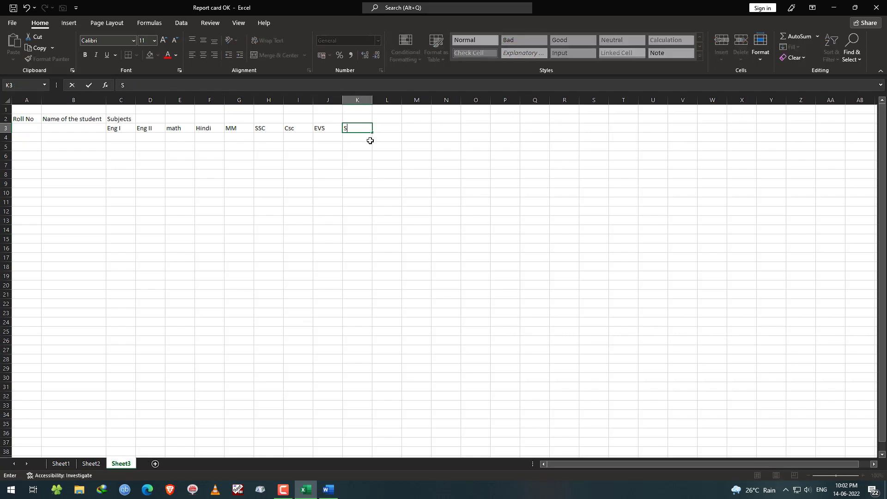
text(cience)
key(Return)
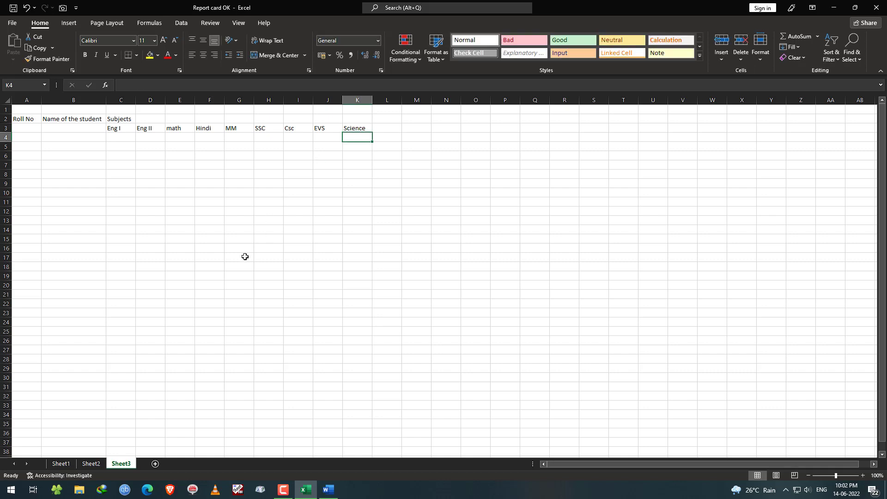
Check the count of subject headings in C3:K3, and merge and centre the "Subjects" heading across C2:K2.
click(120, 130)
shift+click(363, 129)
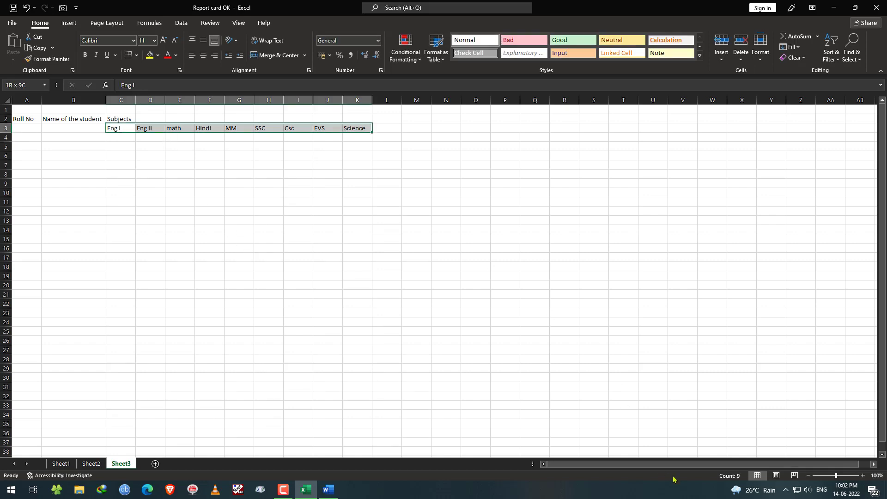
click(416, 292)
click(117, 119)
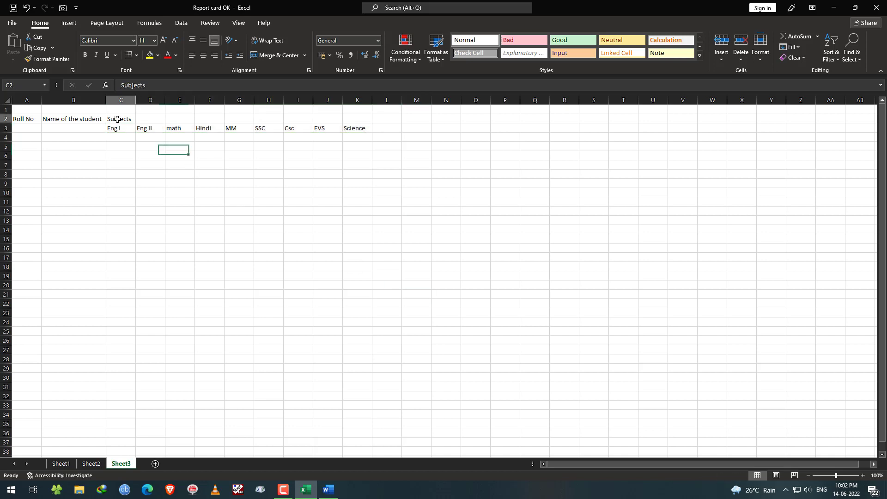
shift+click(364, 119)
click(286, 59)
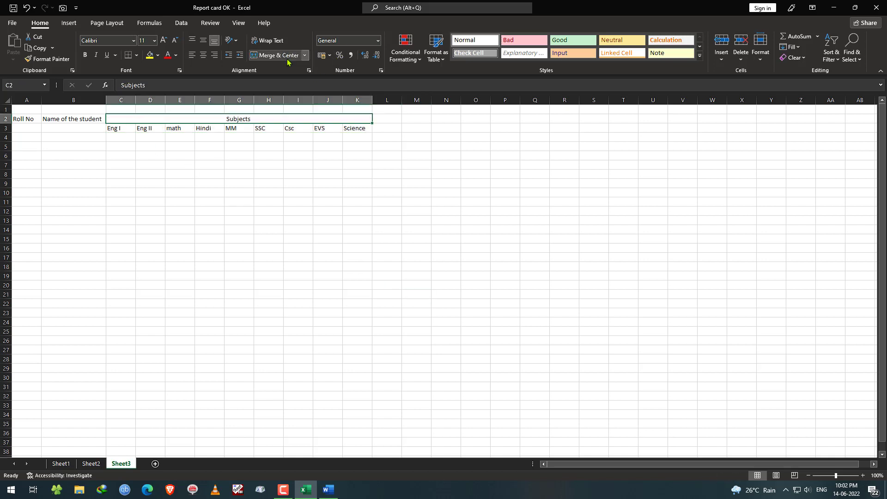
Merge and centre the "Roll No" heading over A2:A3 and align it to the top of the merged cell.
click(327, 220)
drag(36, 117, 24, 126)
click(278, 56)
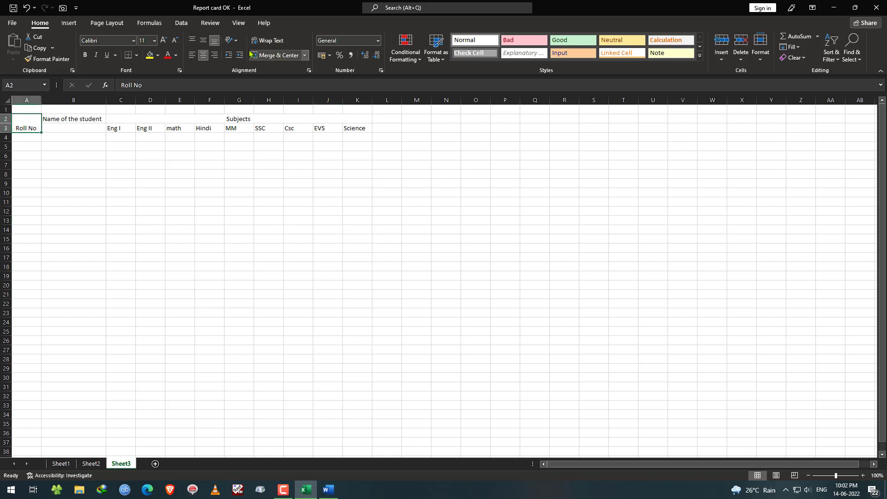
click(192, 40)
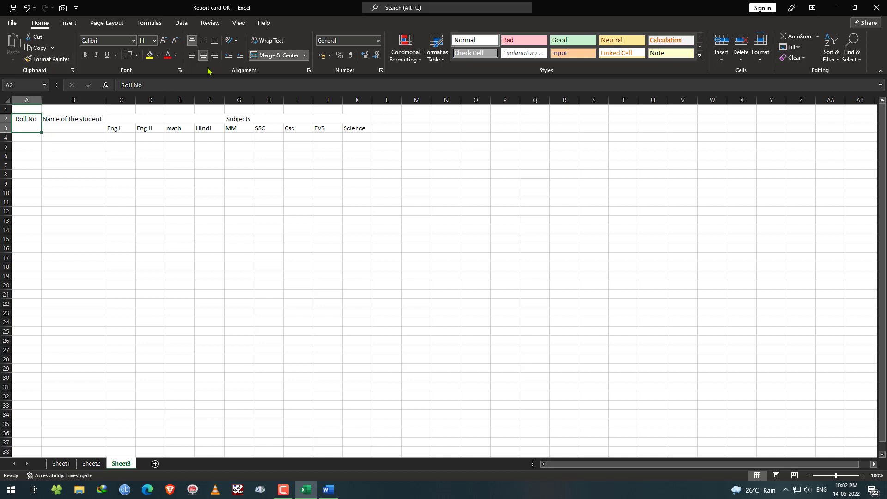
Format the merged "Roll No" heading with a standard blue fill, white text and font size 14.
click(176, 55)
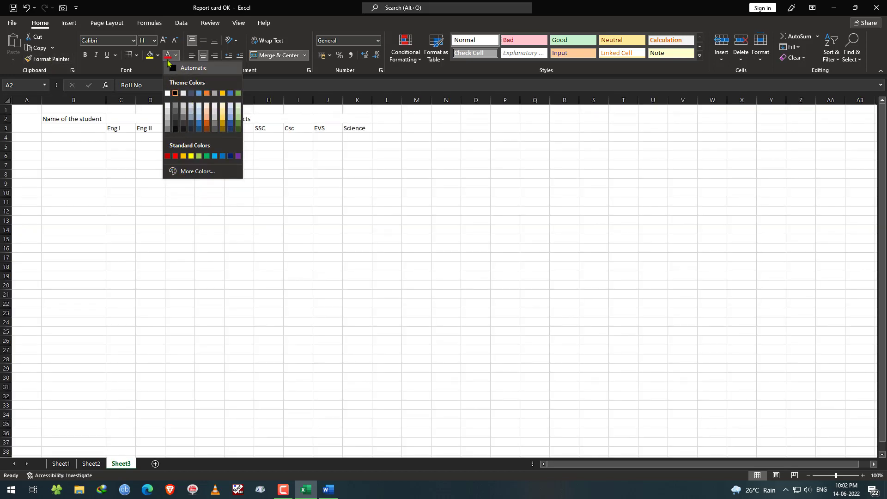
click(158, 55)
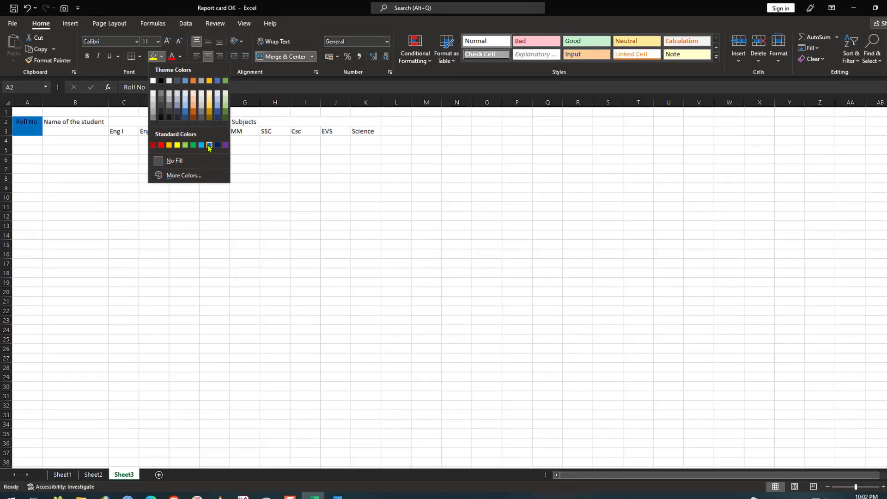
click(204, 142)
click(176, 55)
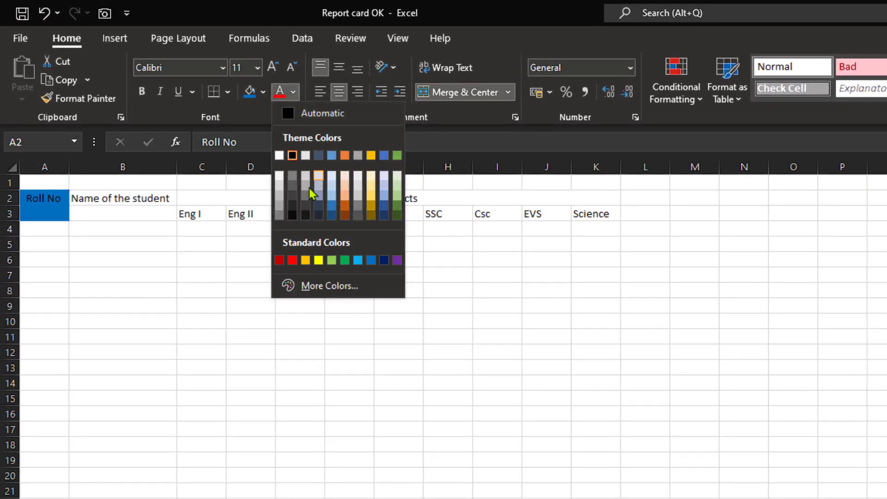
click(279, 155)
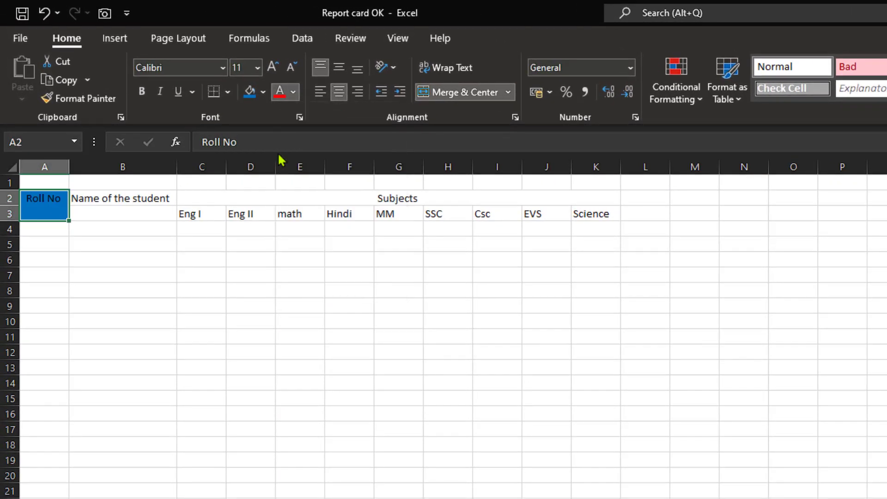
click(271, 70)
click(272, 70)
click(121, 363)
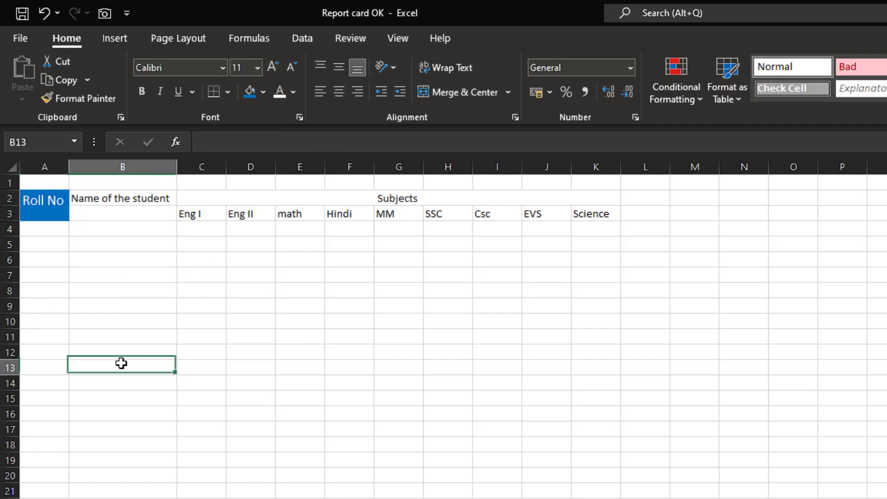
Copy the "Roll No" formatting to the "Name of the student" heading and autofit column B to its text.
click(52, 198)
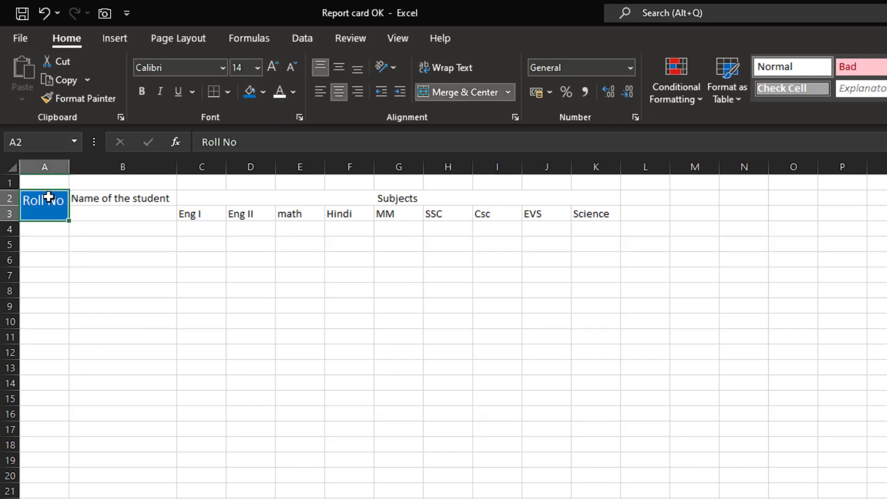
click(86, 98)
click(103, 198)
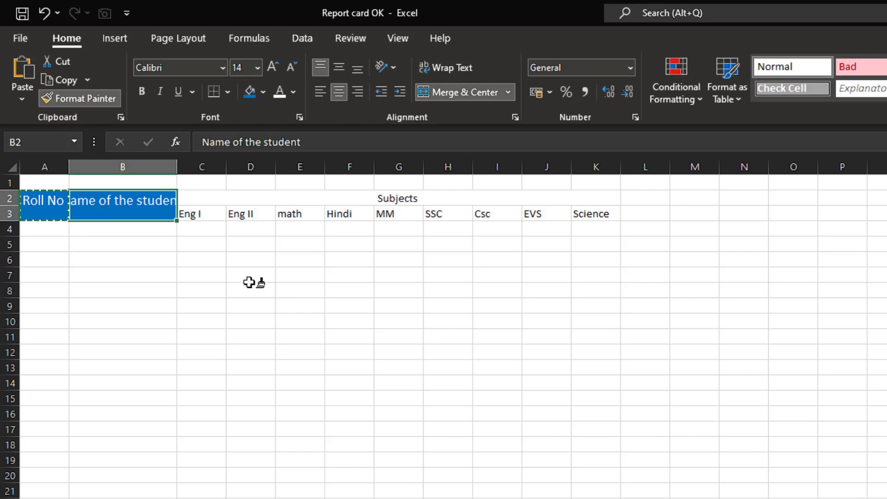
key(Escape)
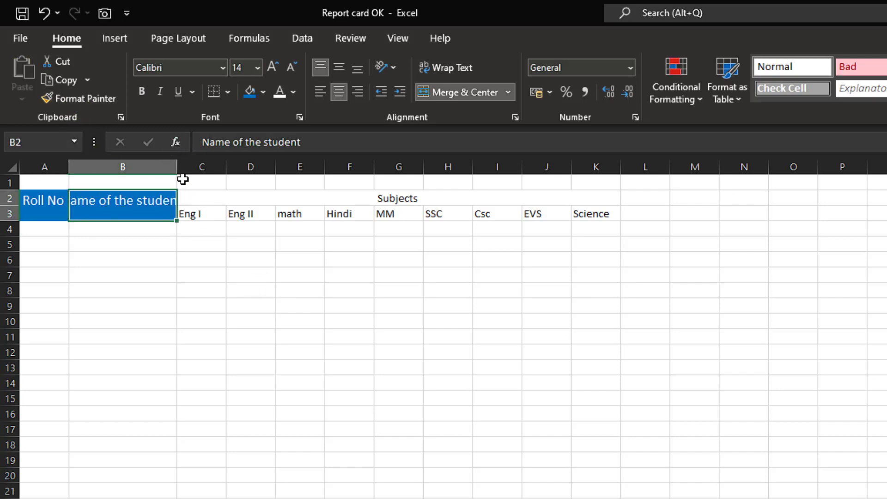
double_click(177, 166)
click(223, 300)
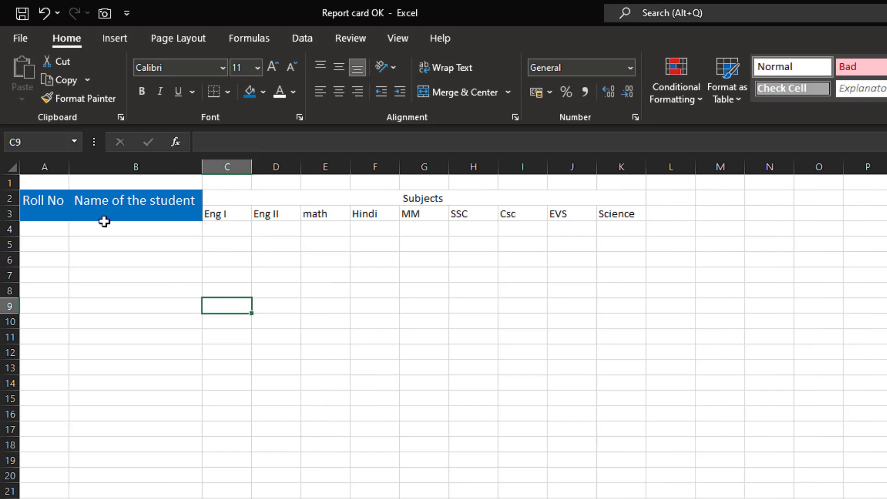
Enter the headings "Secured marks", "Total marks", "PC", "Rank" and "Remarks" in L2:P2.
click(166, 206)
click(605, 243)
click(669, 193)
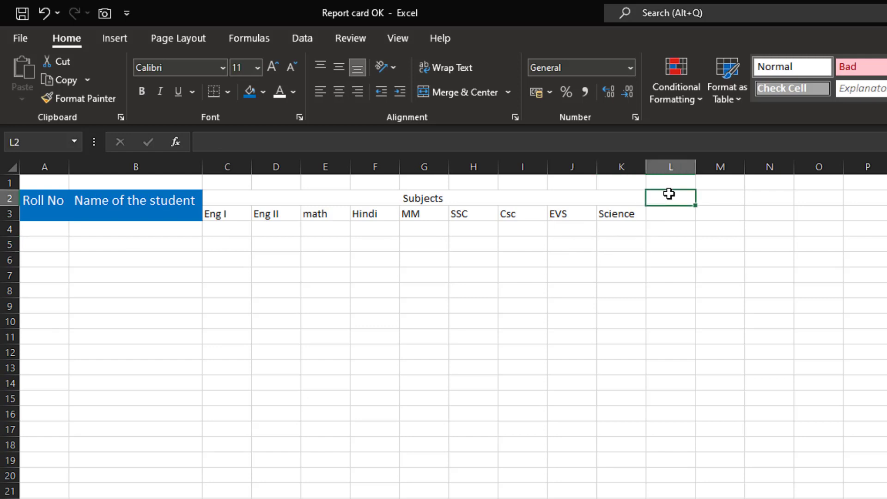
text(Secured marks)
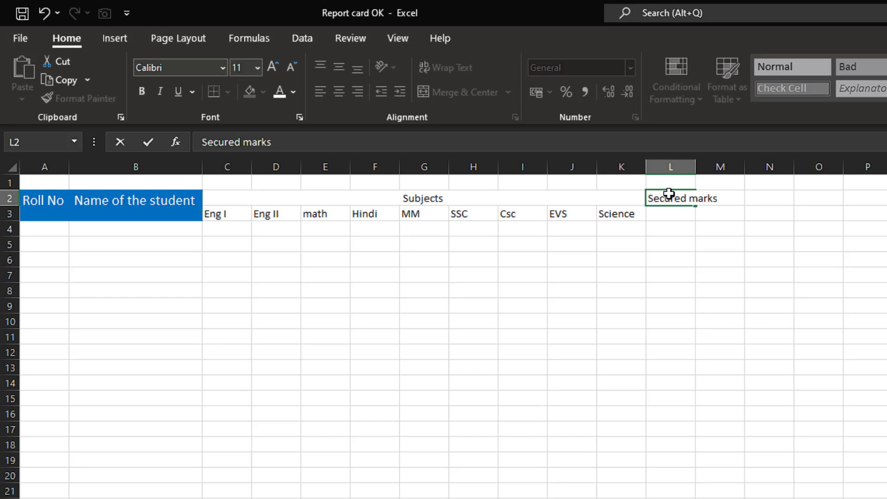
key(Tab)
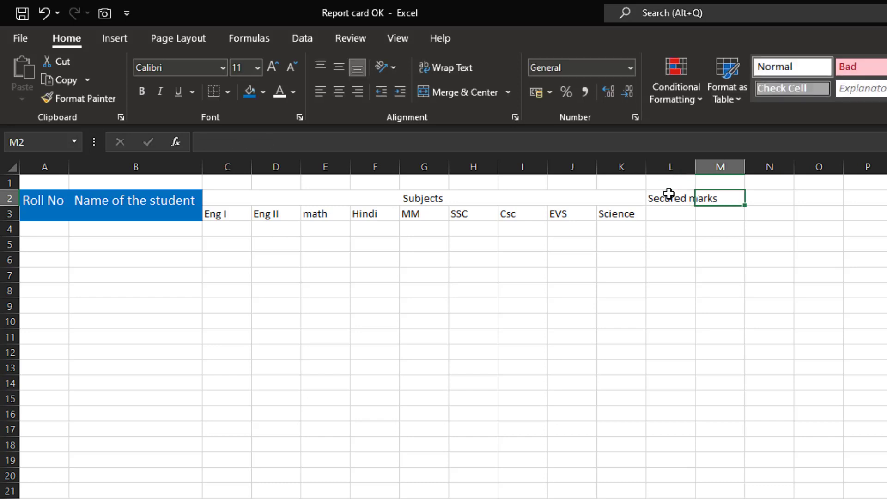
text(Total marks)
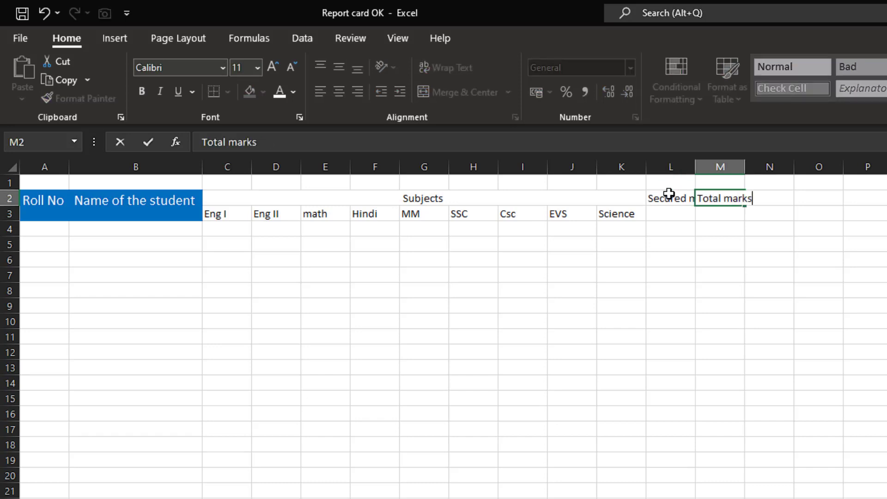
key(Tab)
text(PC)
key(Tab)
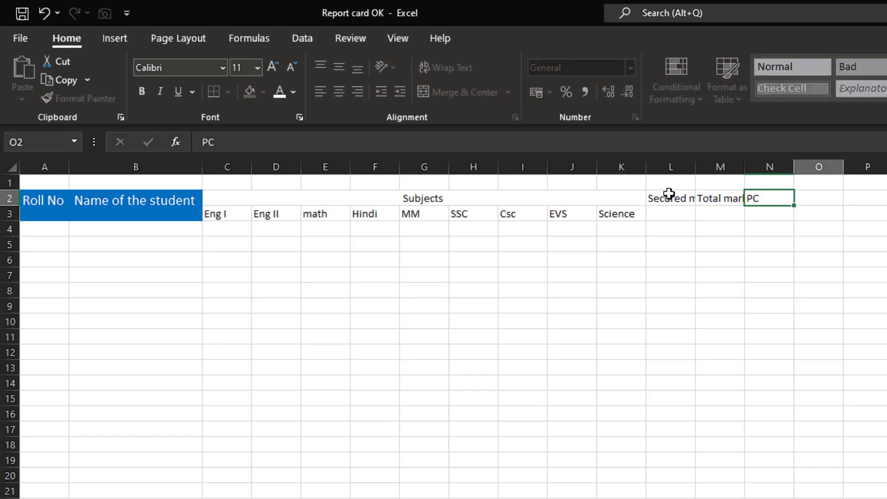
text(Rank)
key(Tab)
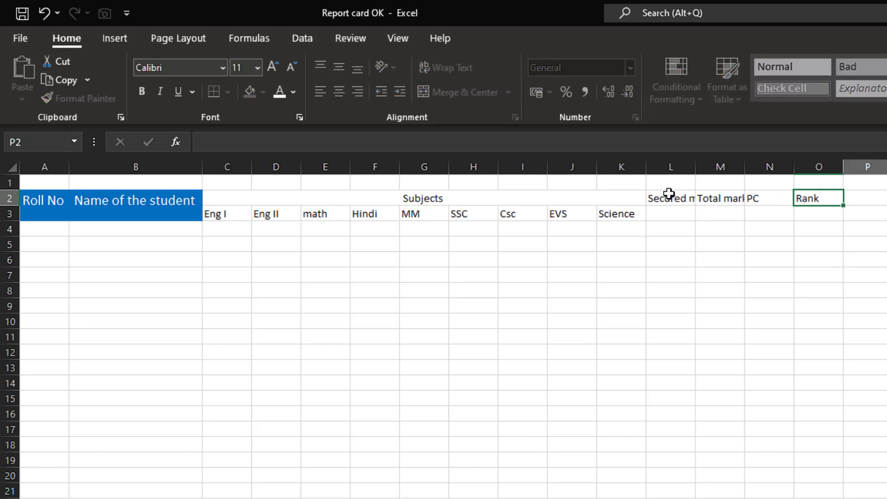
text(Remarks)
key(Return)
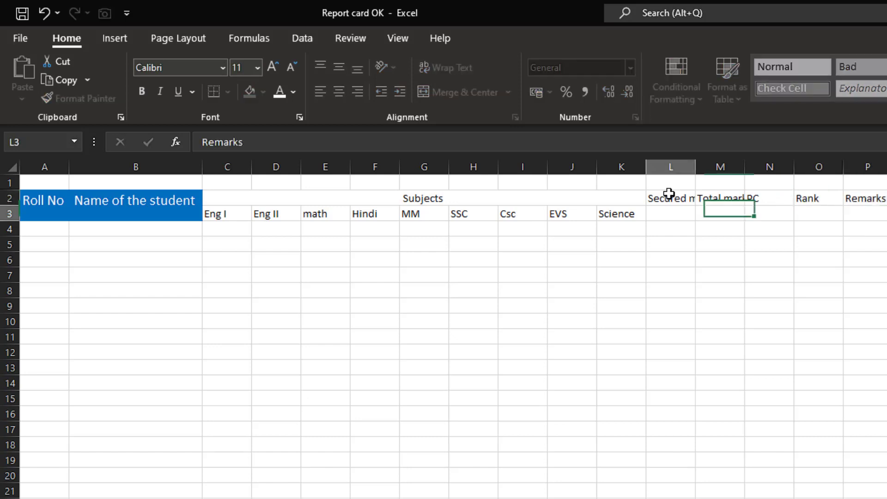
Merge and centre the "Secured marks" heading over L2:L3 and wrap its text.
drag(672, 198, 675, 214)
click(450, 91)
click(446, 67)
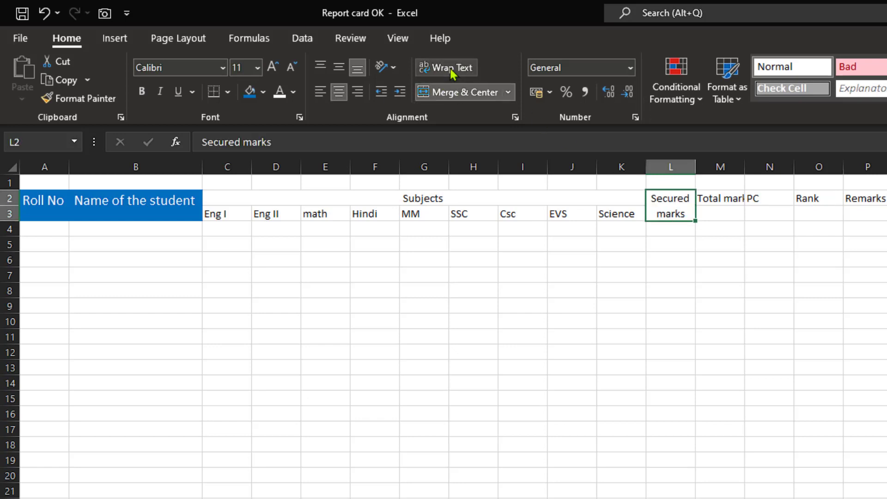
Copy the "Roll No" formatting to the "Secured marks" heading and reduce its font size to 11.
click(48, 213)
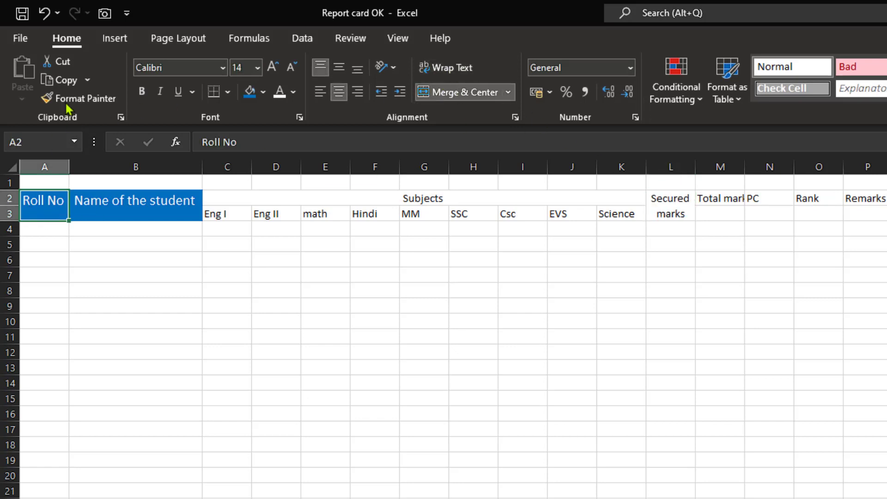
click(76, 97)
click(664, 199)
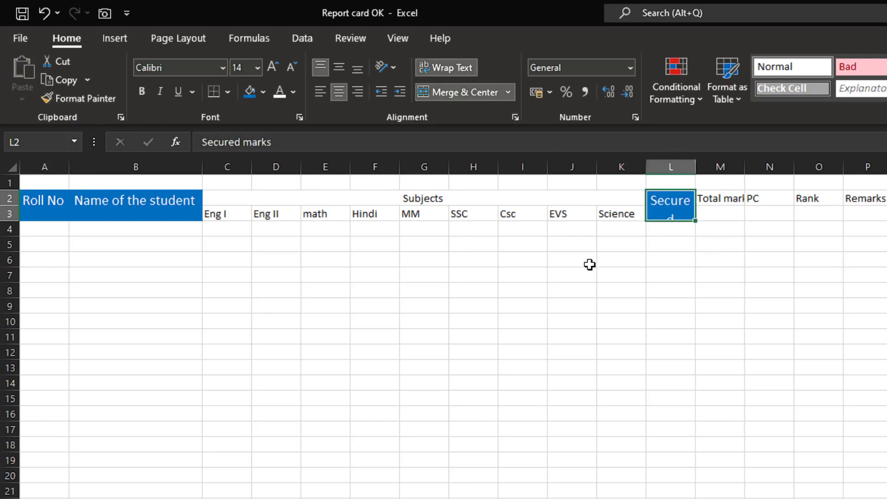
click(291, 68)
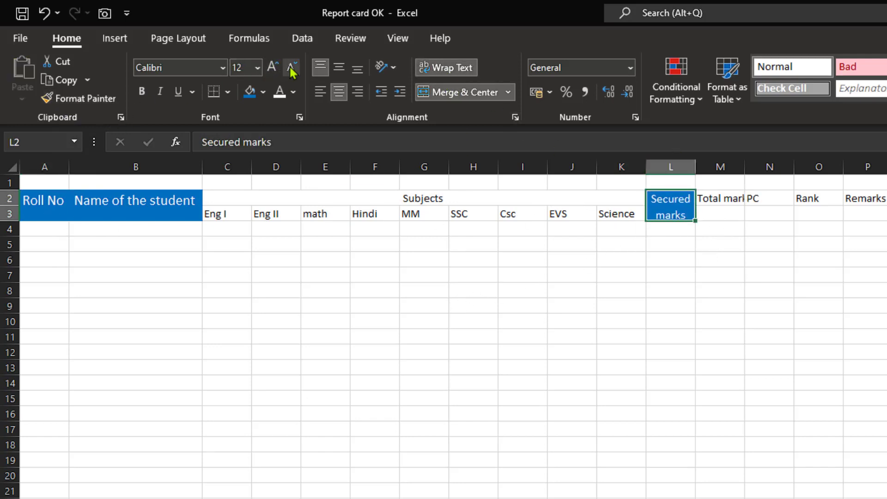
click(291, 67)
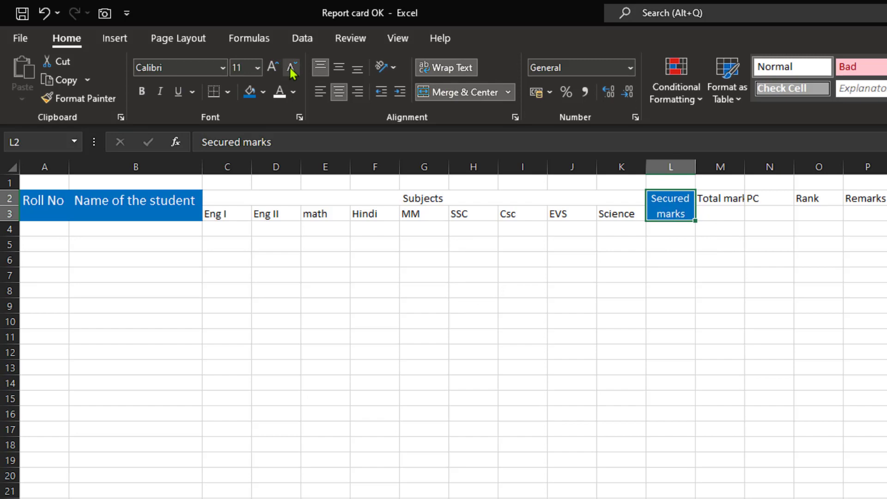
click(406, 322)
Give the "Subjects" heading and subject names in C2:K3 the blue fill with white text, and enlarge their font one step.
drag(214, 196, 588, 210)
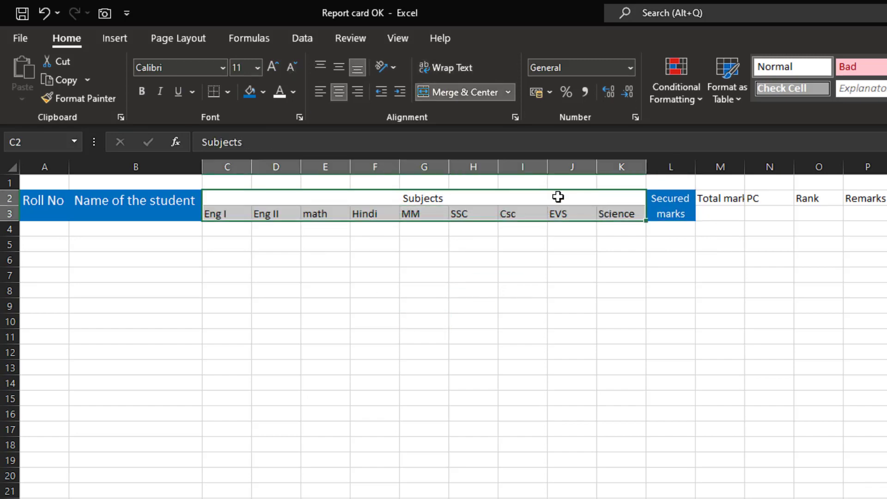
click(252, 92)
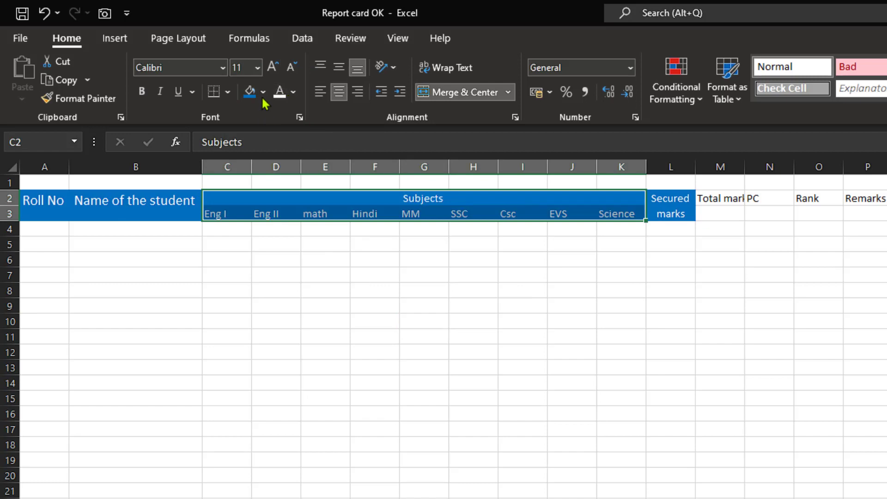
click(271, 69)
click(368, 260)
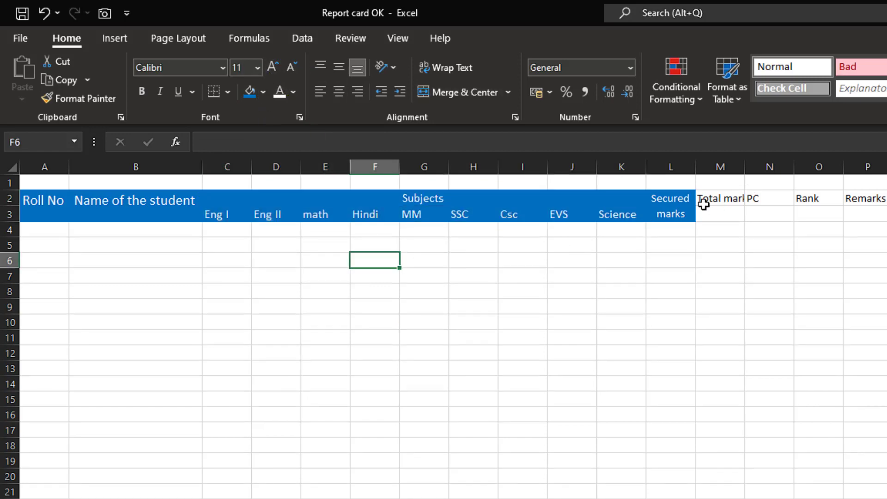
Copy the "Secured marks" formatting to the "Total marks", "PC", "Rank" and "Remarks" headings in M2:P3.
click(667, 203)
click(88, 99)
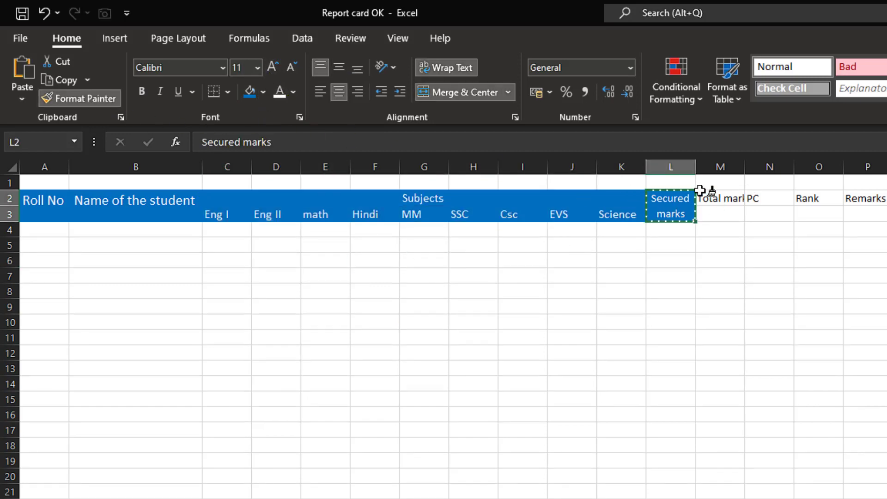
click(723, 198)
click(769, 204)
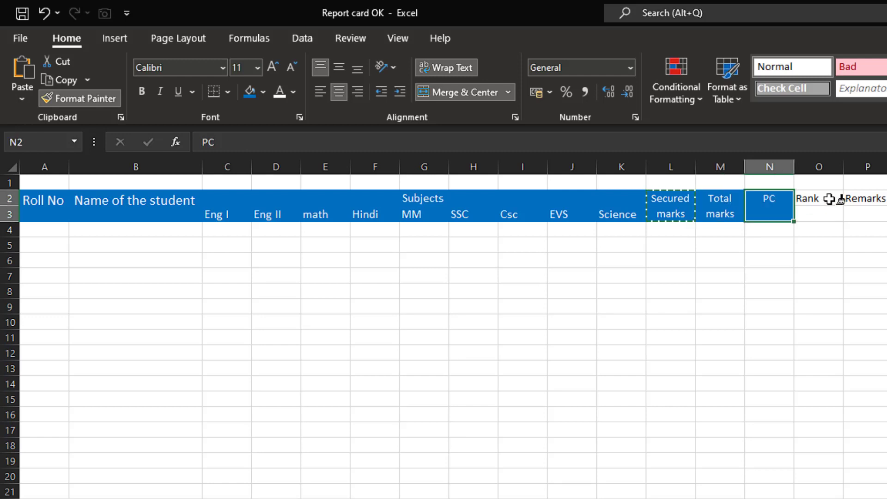
mouse_move(833, 199)
mouse_down()
mouse_move(841, 210)
mouse_move(881, 213)
mouse_up()
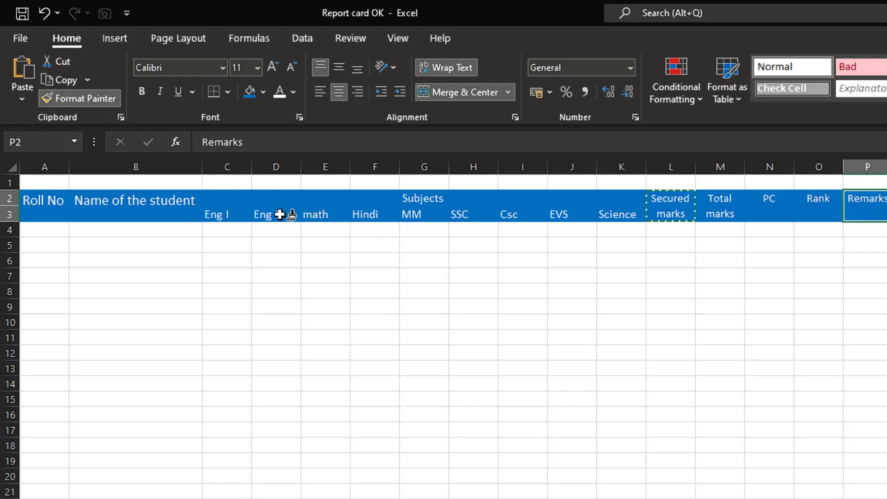
key(Escape)
Reduce the font size of the "Roll No" and "Name of the student" headings to 12.
click(105, 211)
shift+click(54, 200)
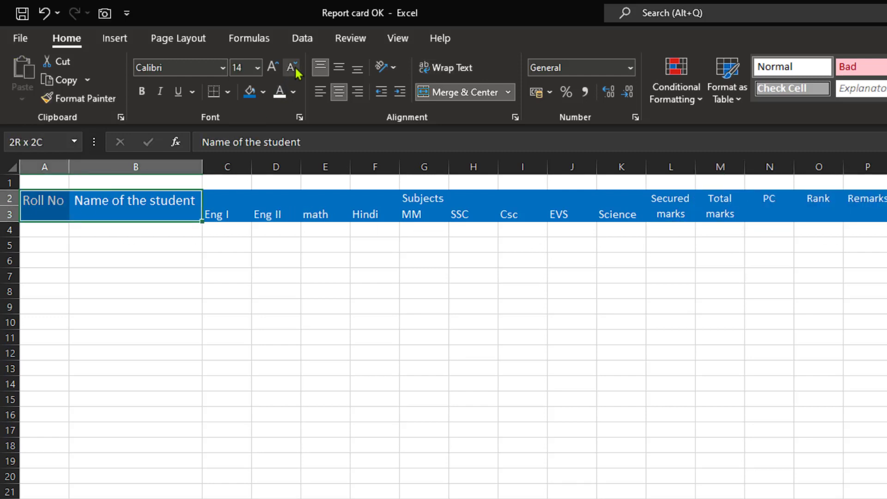
click(290, 67)
click(273, 350)
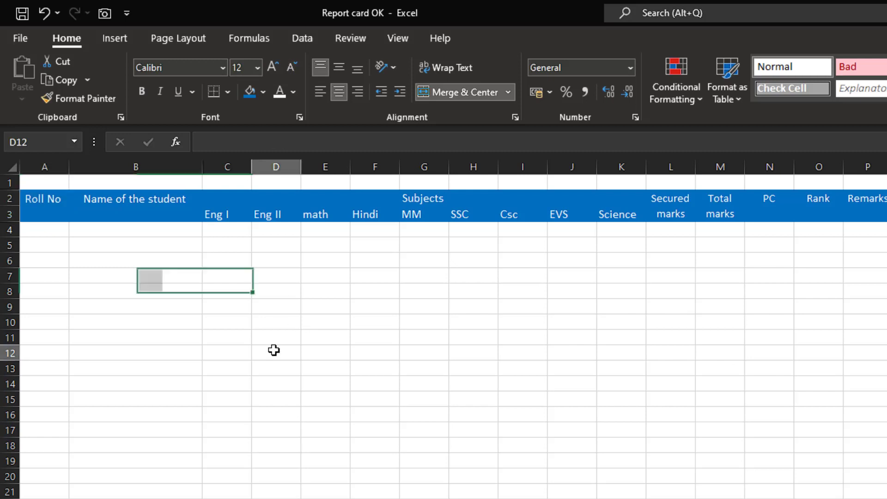
Enter 1 as the first roll number in A4.
click(37, 226)
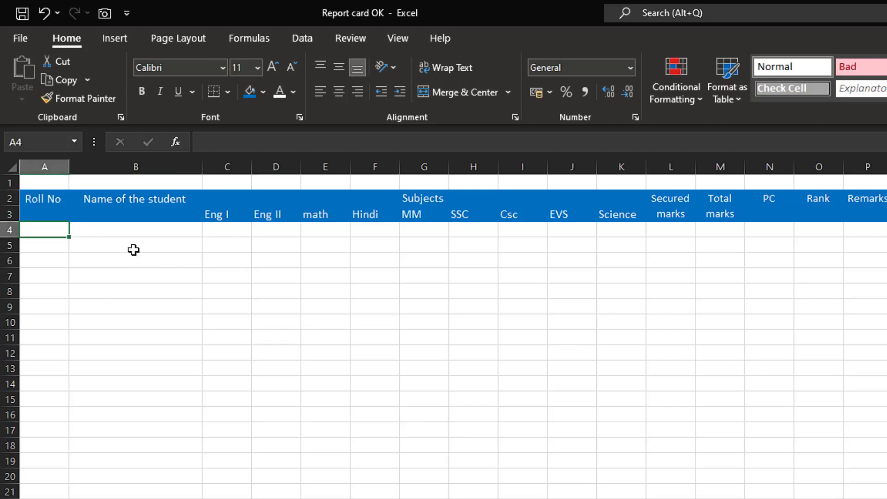
text(1)
key(Return)
Replace the entry in A4 with "Roll 01" and fill the series down to A21.
click(54, 228)
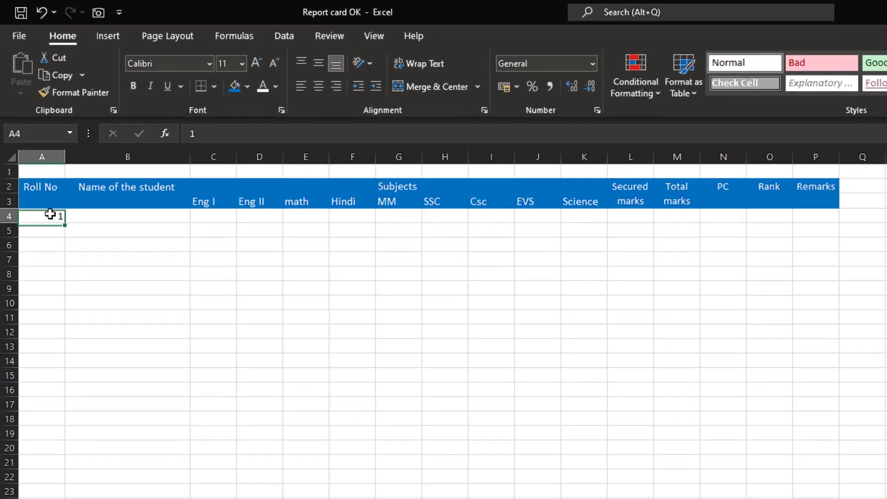
text(Rool)
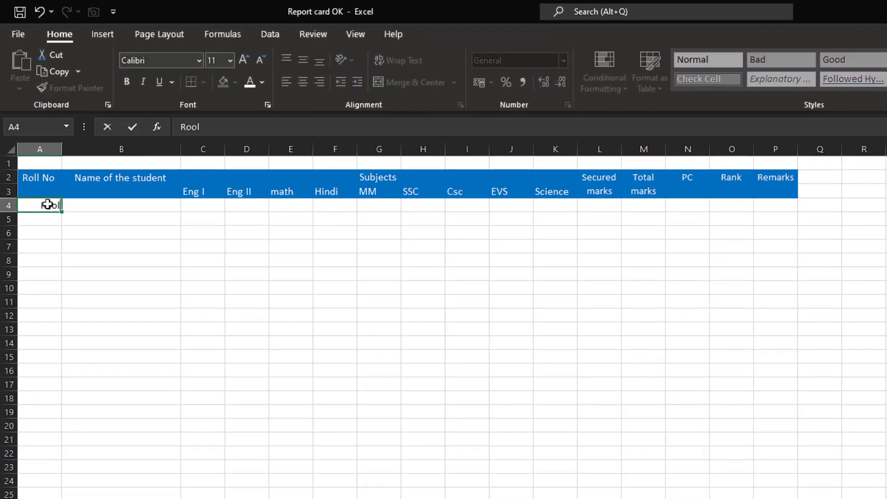
key(BackSpace)
text(oll 01)
key(Return)
click(48, 204)
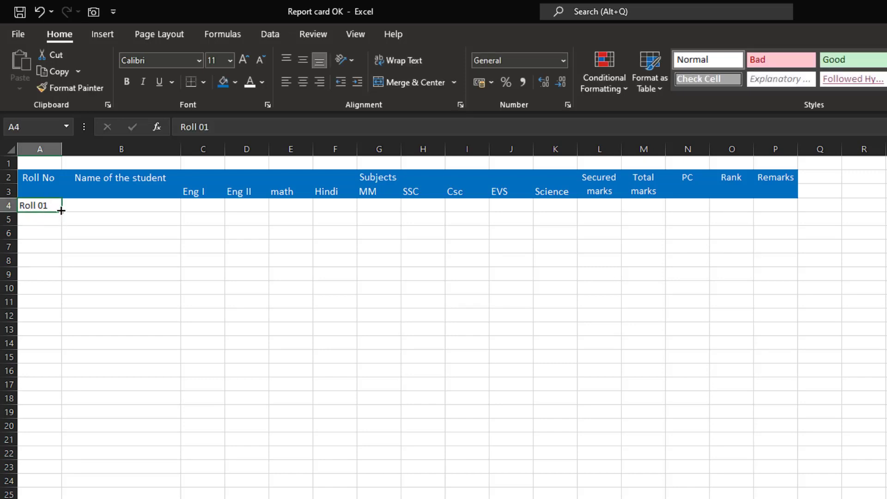
drag(62, 212, 58, 445)
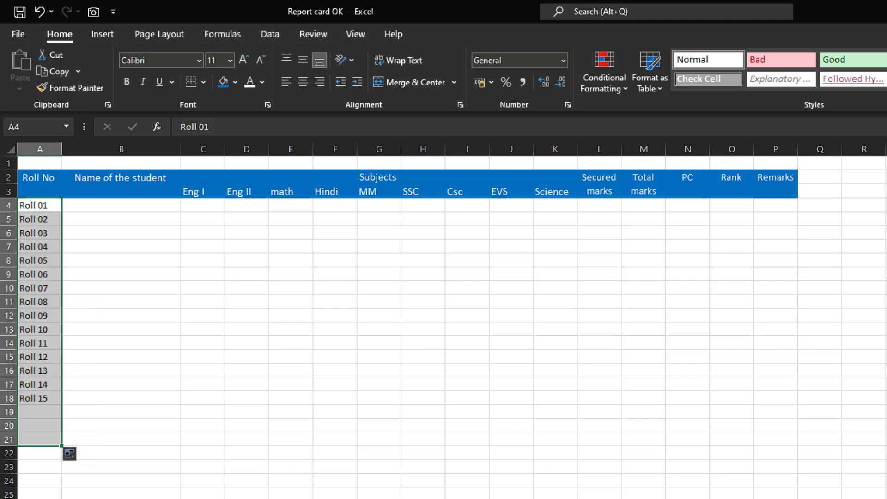
click(135, 276)
click(109, 206)
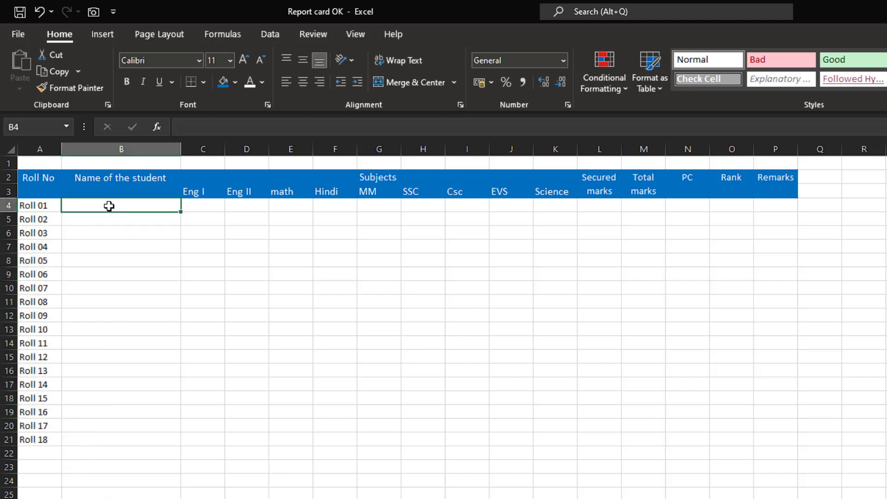
Enter "Student001" as the first student name in B4 and fill the series down to B21.
text(Studen)
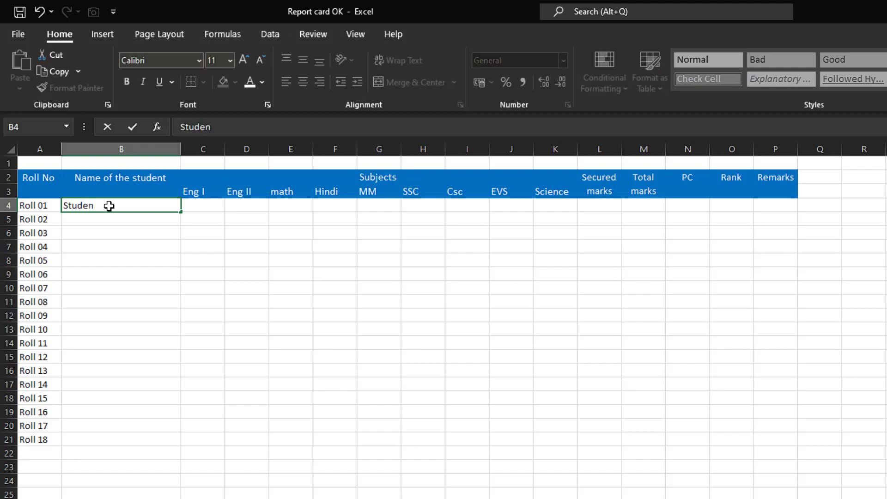
text(t001)
key(Return)
click(109, 206)
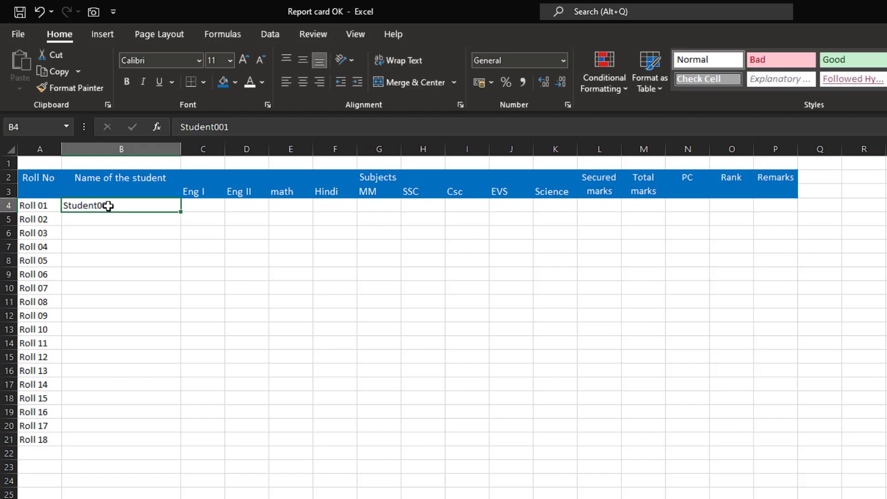
drag(181, 212, 174, 442)
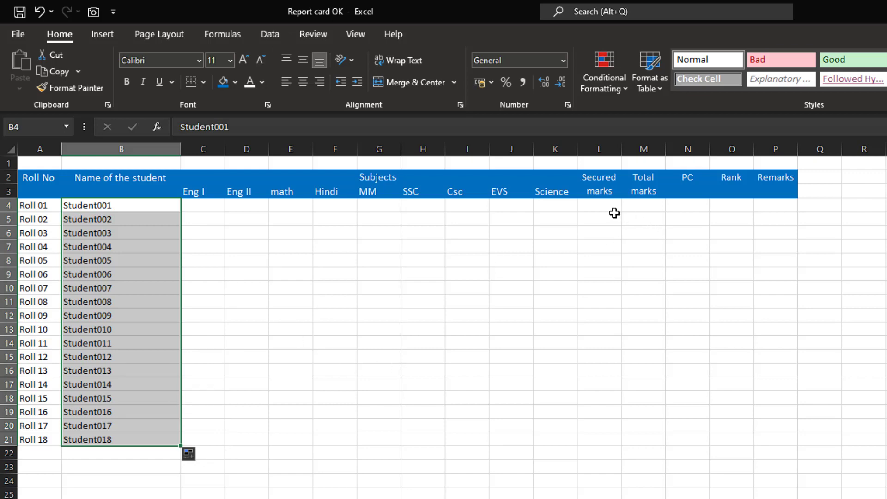
Enter 180 in bold as the first student's total marks in M4.
click(640, 204)
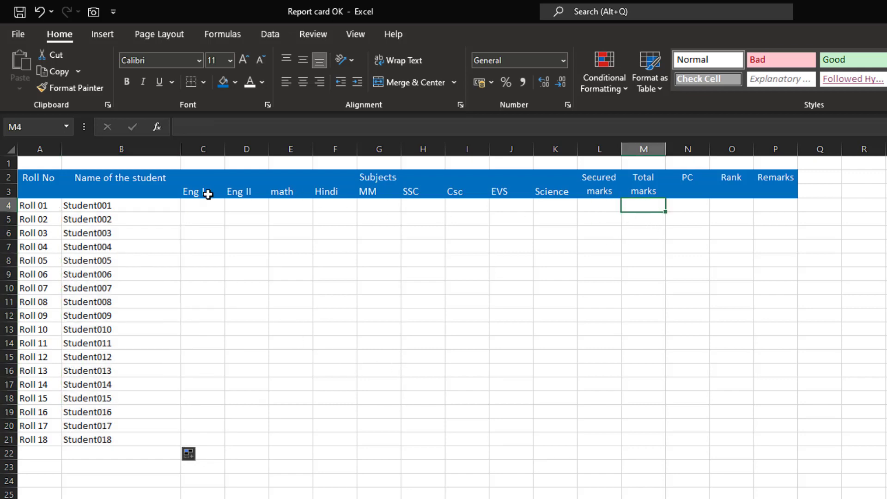
click(183, 191)
drag(184, 191, 553, 193)
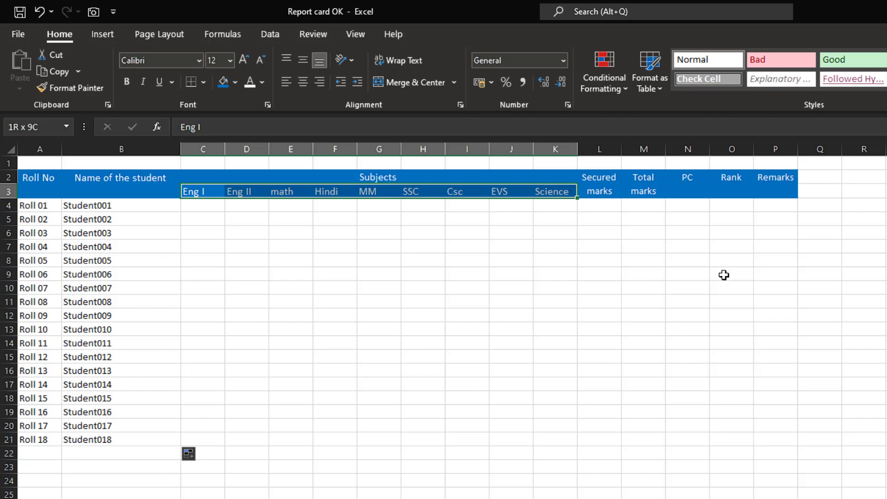
click(652, 207)
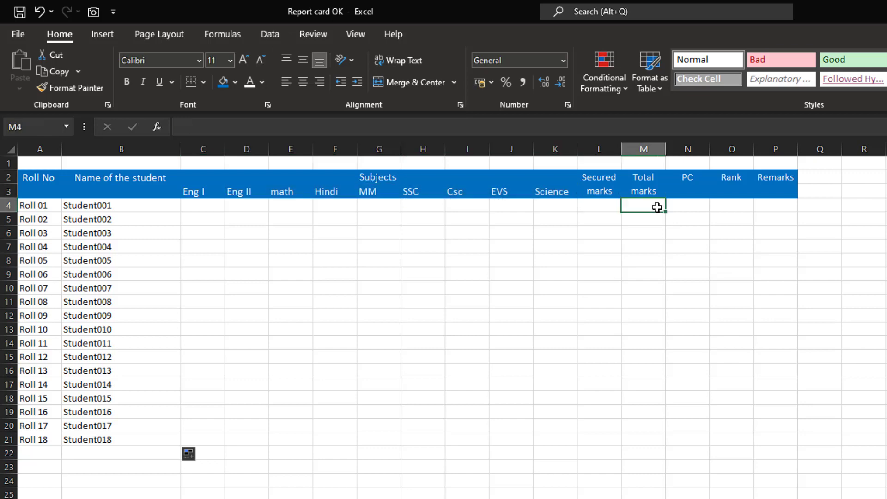
text(180)
key(Return)
click(655, 207)
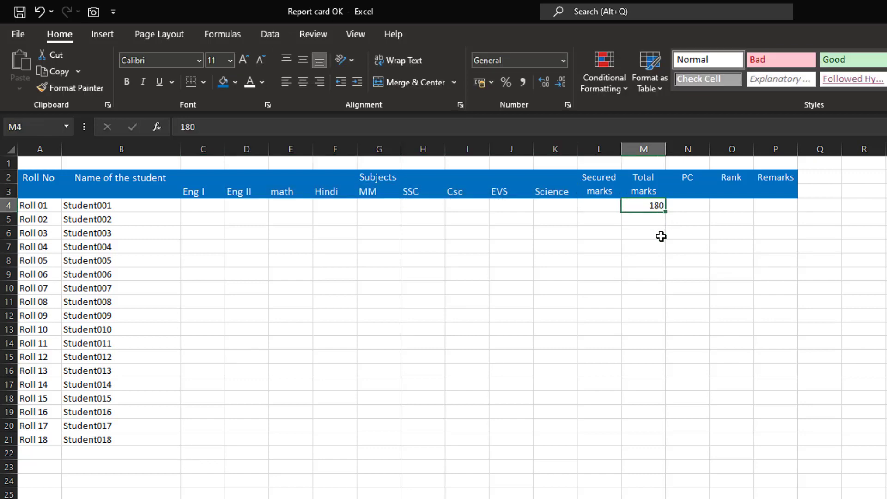
key(ctrl+b)
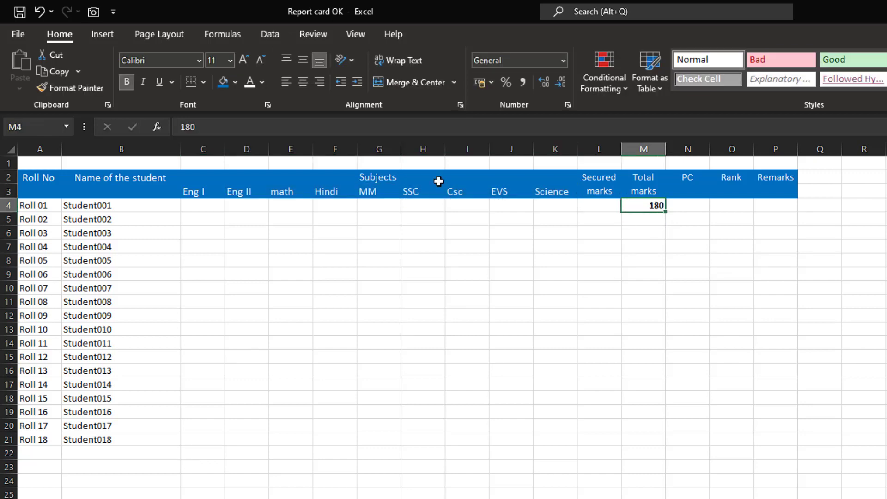
Fill the total marks from M4 down to M21 and centre them horizontally.
double_click(669, 212)
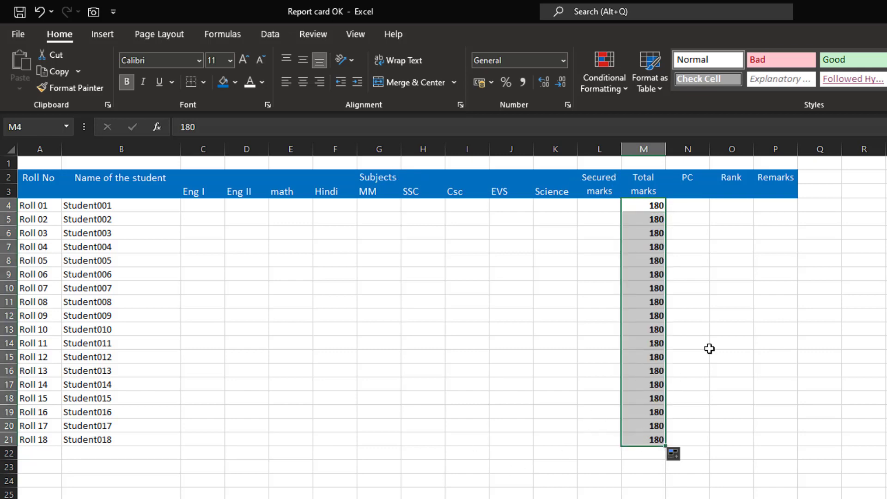
click(302, 82)
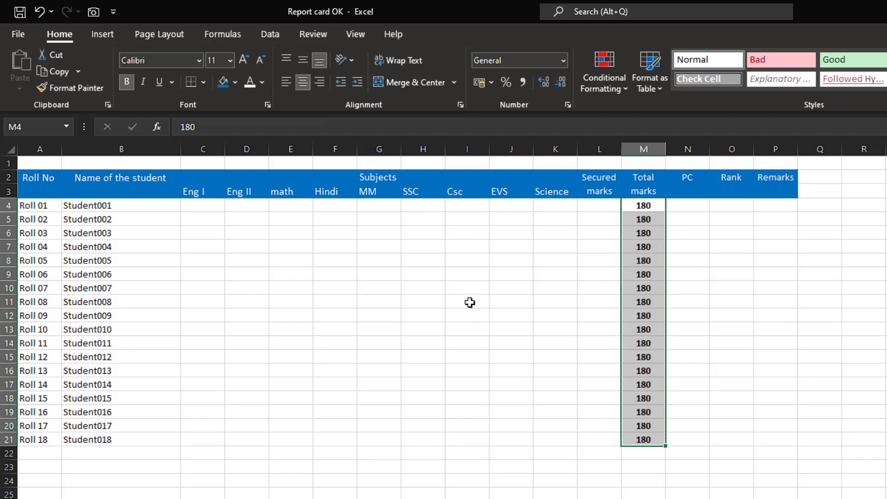
click(470, 303)
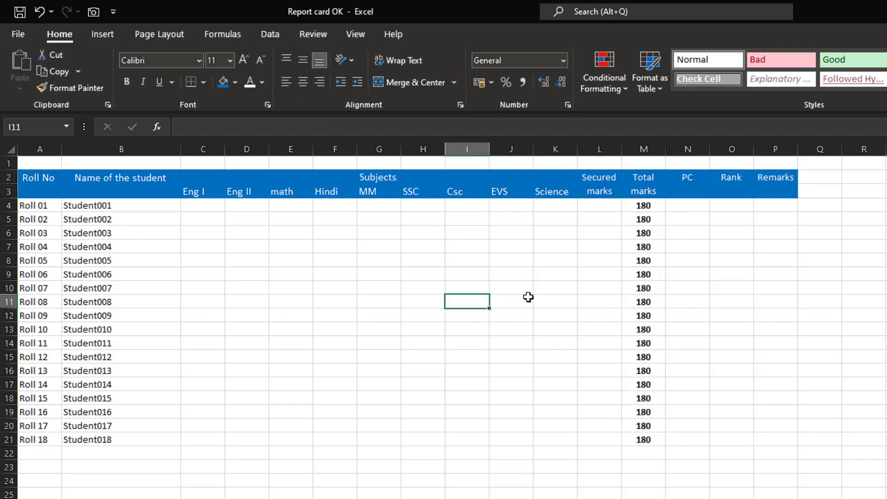
Enter =SUM(C4:K4) as the secured marks in L4 and fill the formula down to L21.
click(593, 208)
text(=SUM()
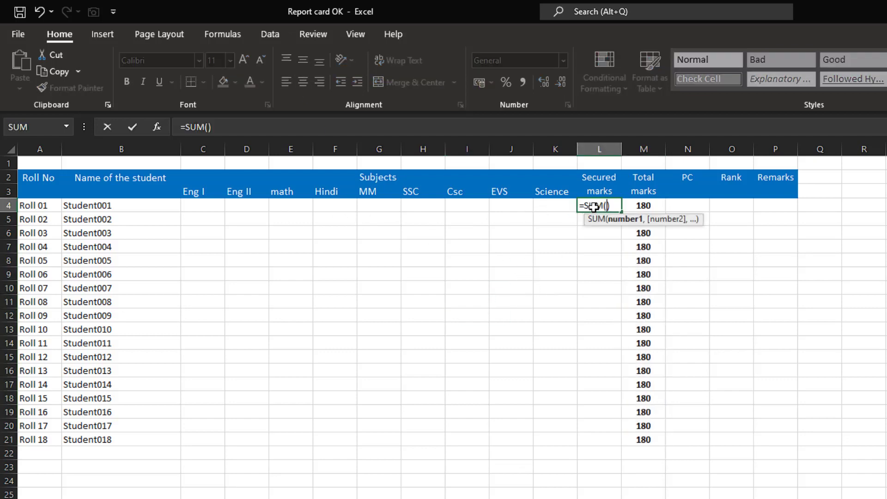
click(223, 206)
drag(225, 206, 546, 202)
key(Return)
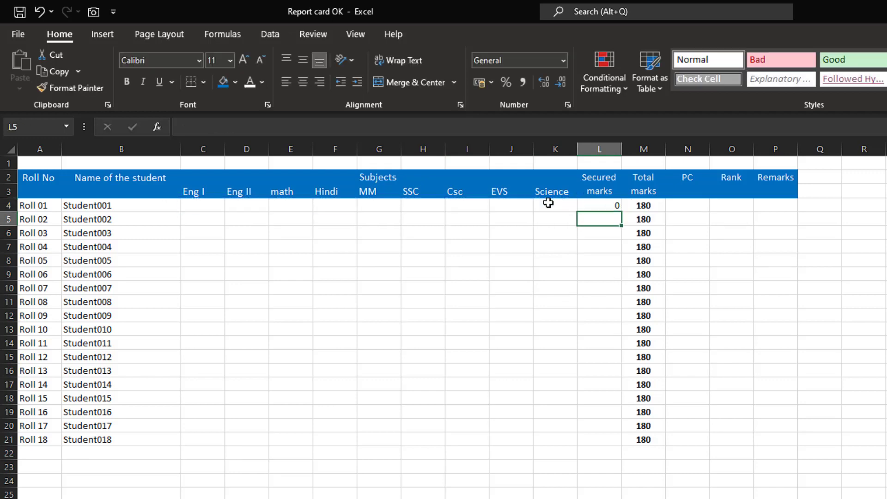
click(600, 204)
drag(622, 212, 606, 442)
click(815, 345)
Centre the secured marks in L4:L21 horizontally.
click(594, 203)
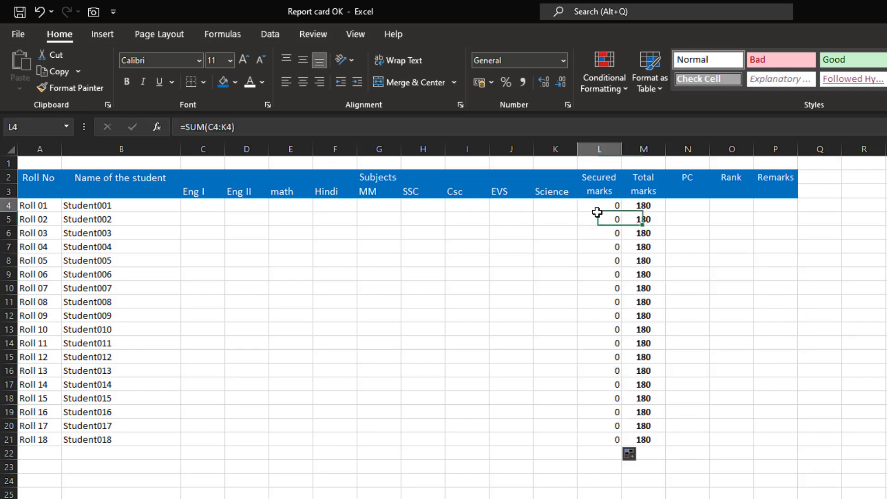
shift+click(597, 440)
click(302, 82)
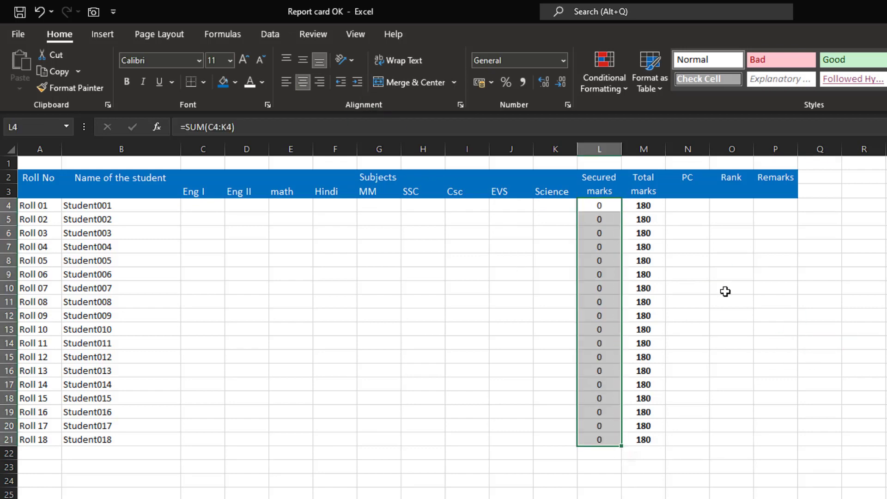
click(726, 290)
Apply All Borders to the whole marksheet table, A2:P21.
click(36, 220)
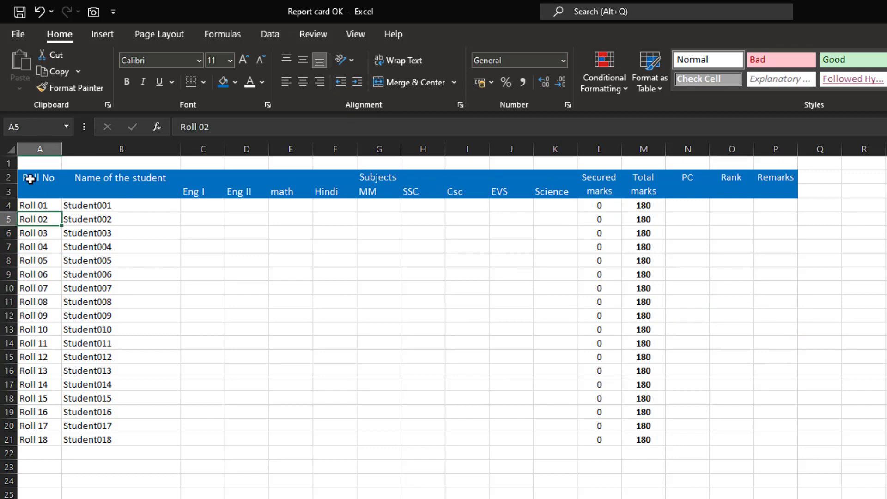
drag(29, 177, 747, 450)
click(467, 343)
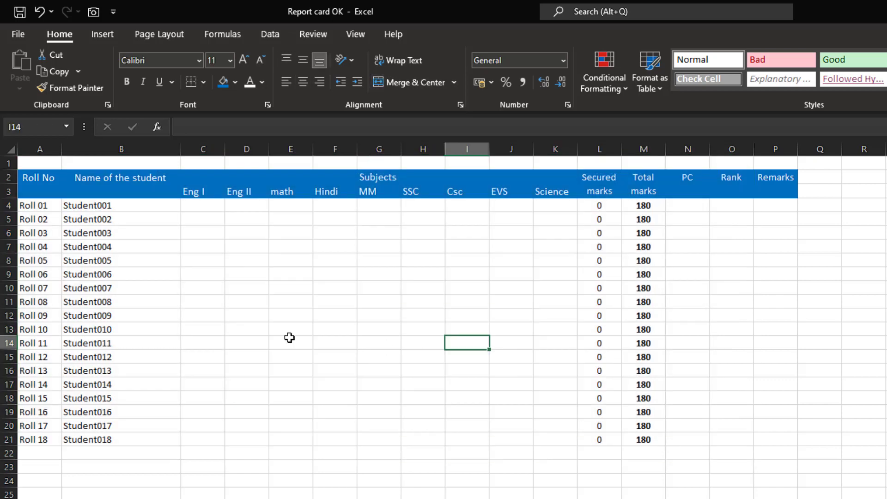
click(25, 246)
click(34, 231)
click(45, 244)
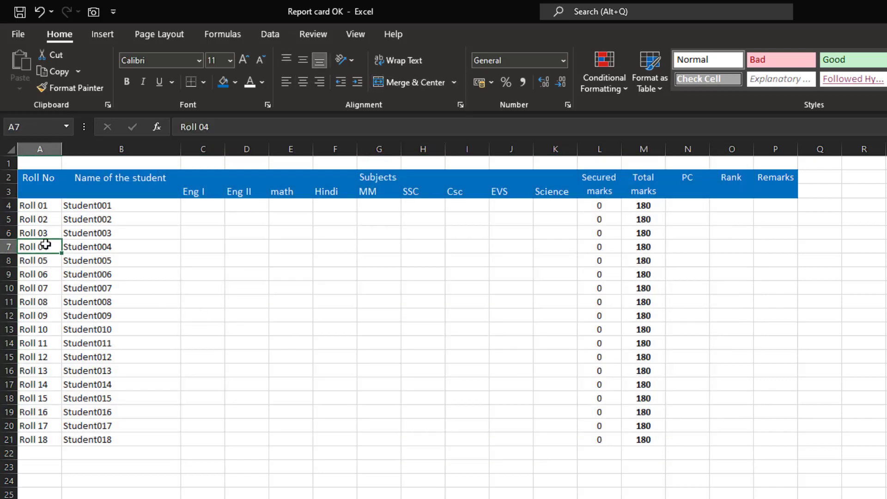
key(ctrl+shift+8)
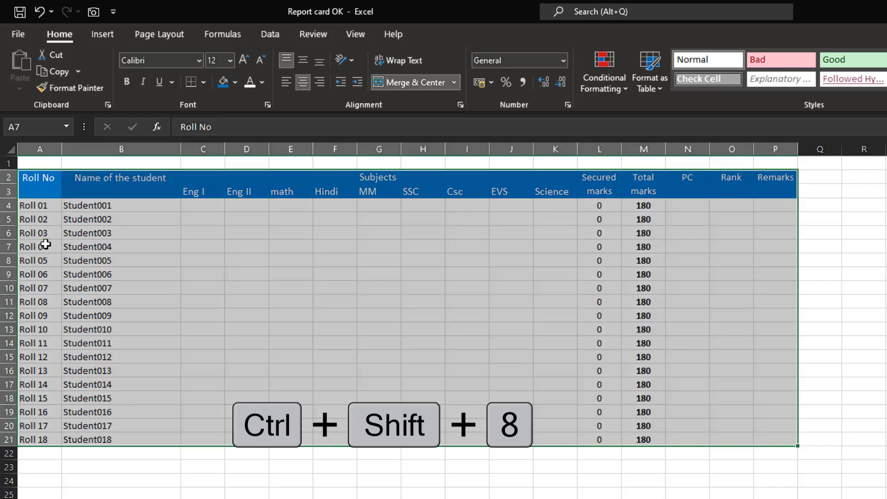
click(203, 82)
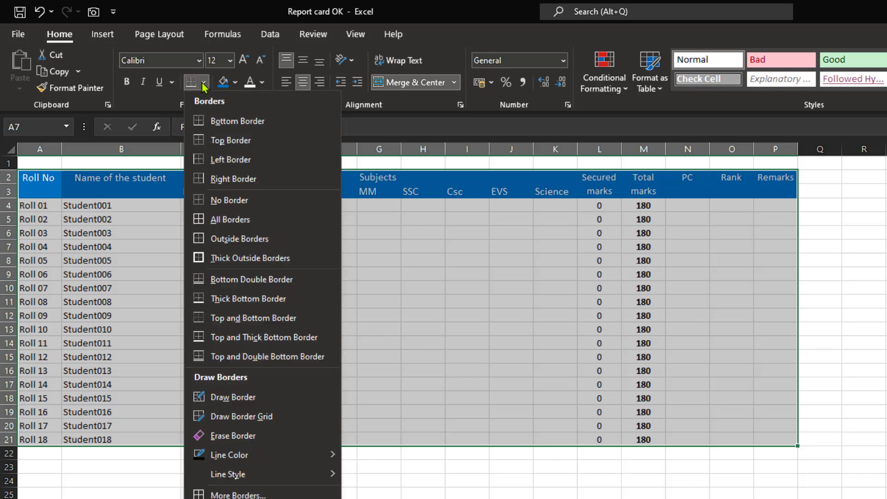
click(231, 220)
click(304, 303)
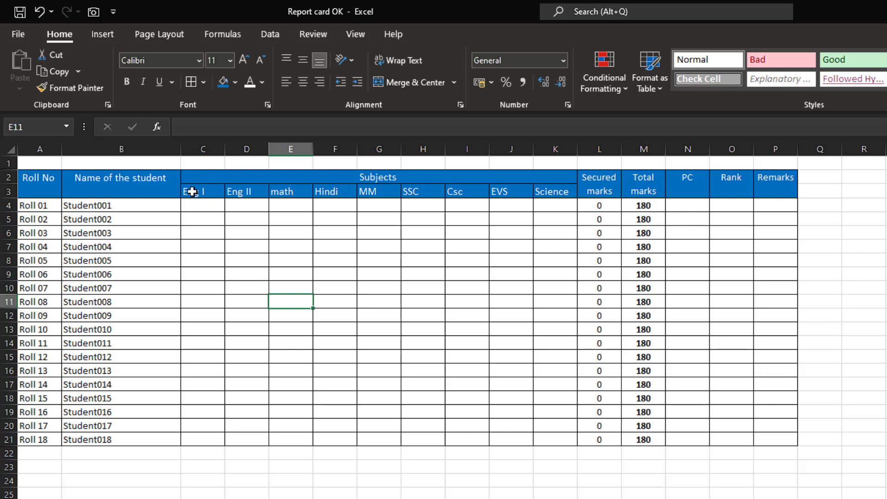
Enter 9 in U4 and 8 in U5, and fill the descending series down to 1 in U12.
drag(192, 191, 557, 194)
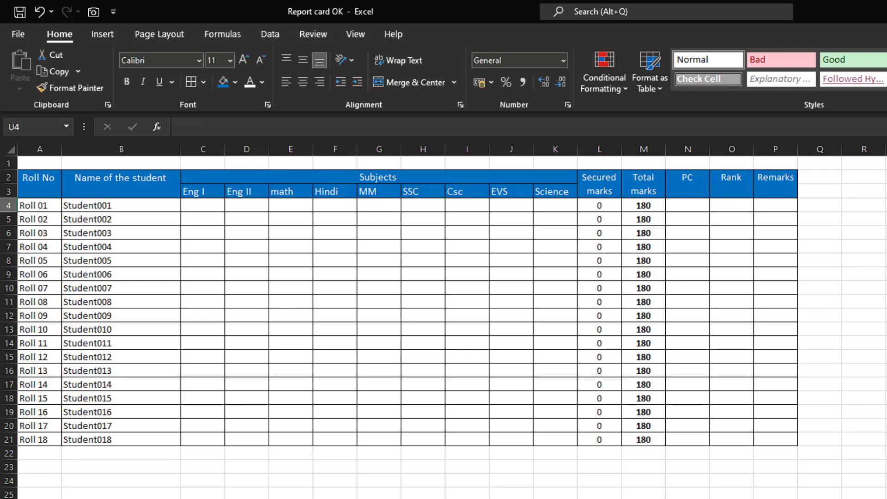
text(9)
key(Return)
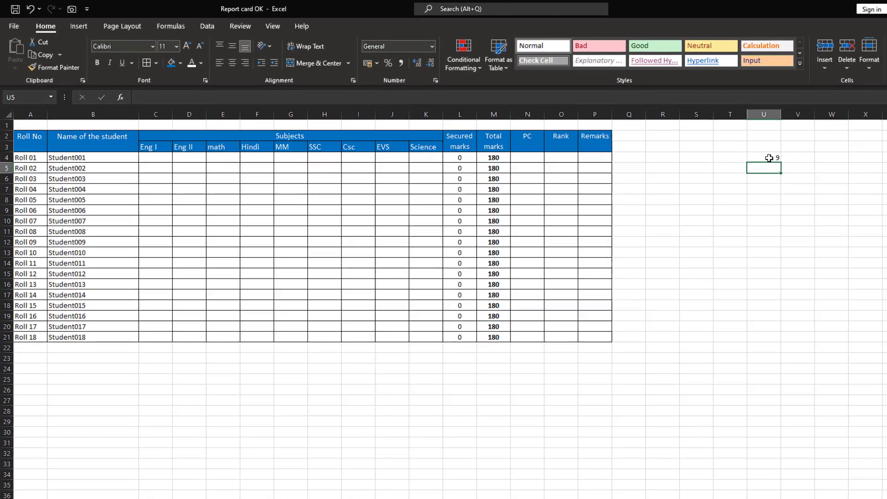
key(Return)
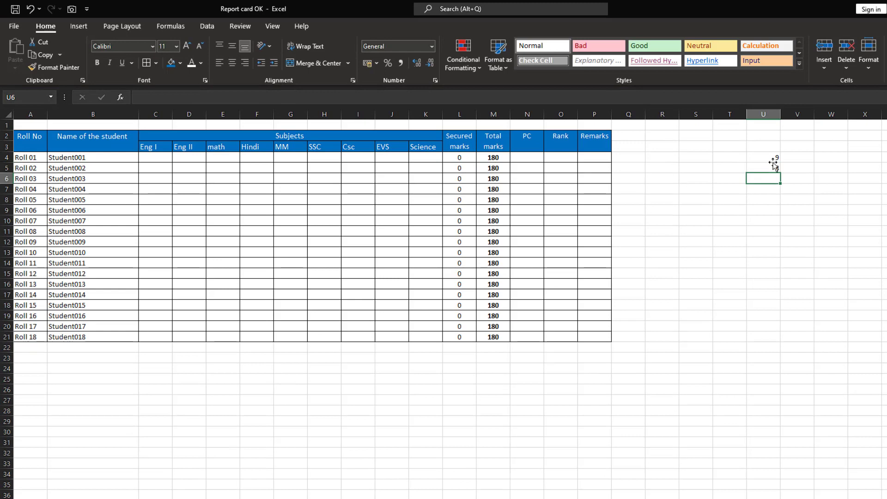
drag(775, 158, 784, 243)
Enter the remarks "Pass" next to 9 in V4 and "SP" next to 8 in V5.
click(798, 157)
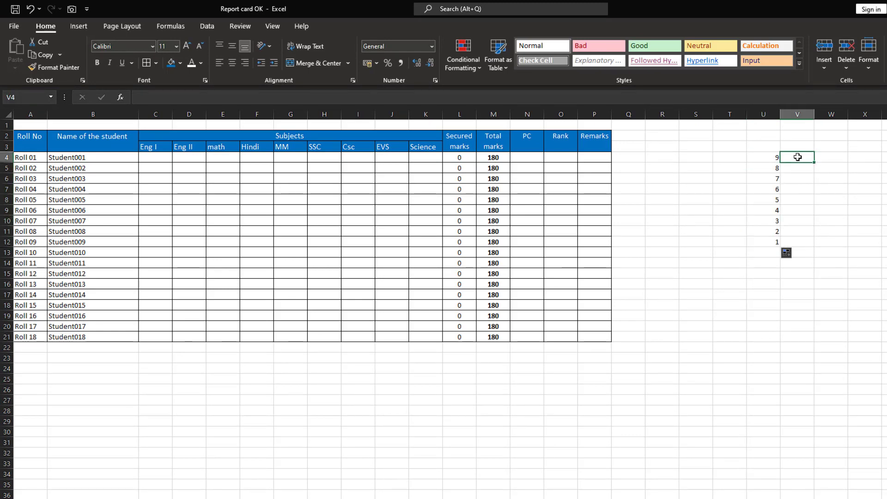
text(Pass)
key(Return)
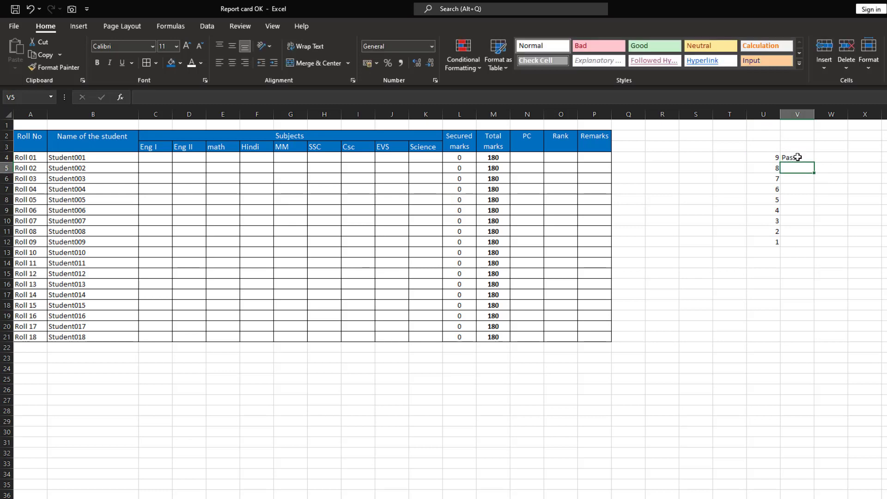
text(SP)
key(Return)
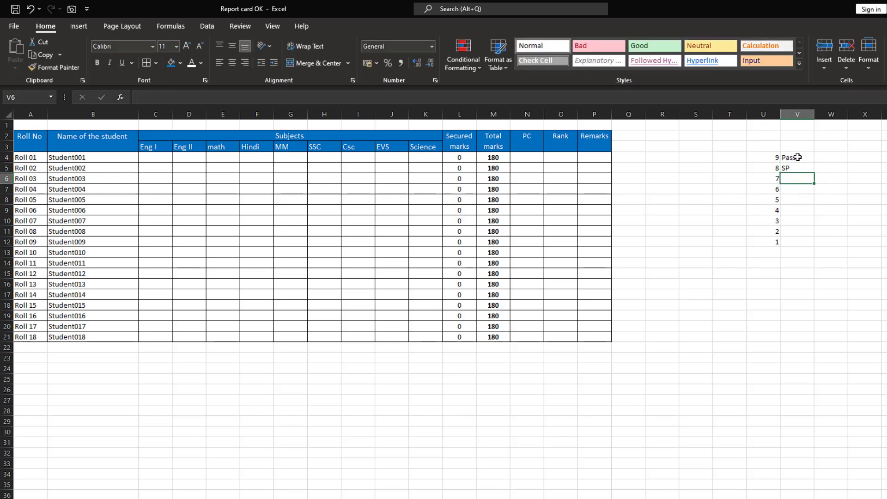
Enter "fail" in all cells of V6:V12, next to the numbers 7 to 1.
key(ctrl+shift+Down)
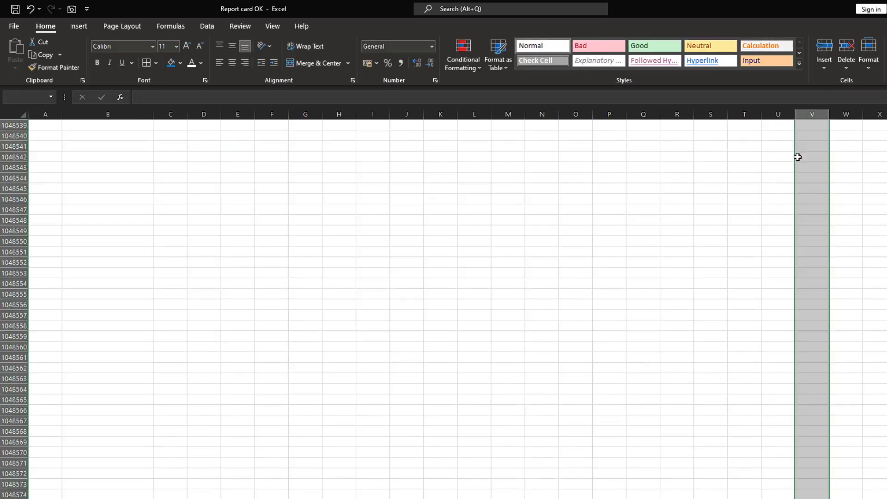
key(ctrl+Home)
click(799, 180)
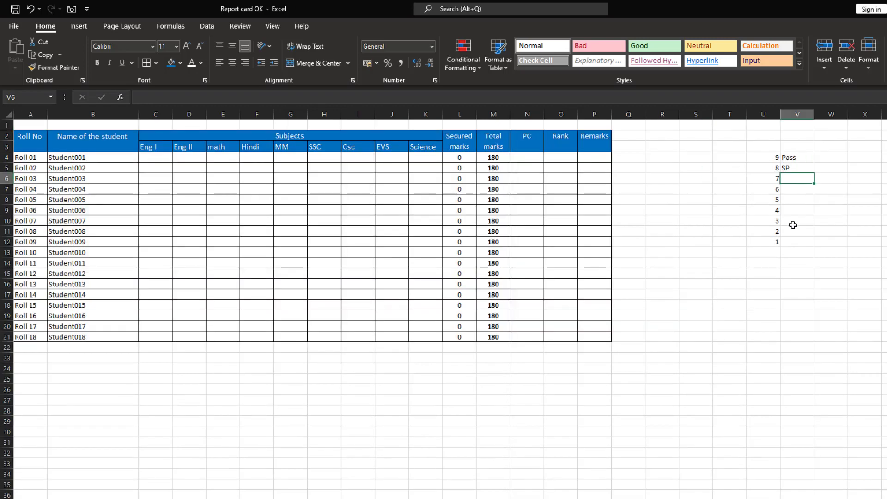
shift+click(797, 243)
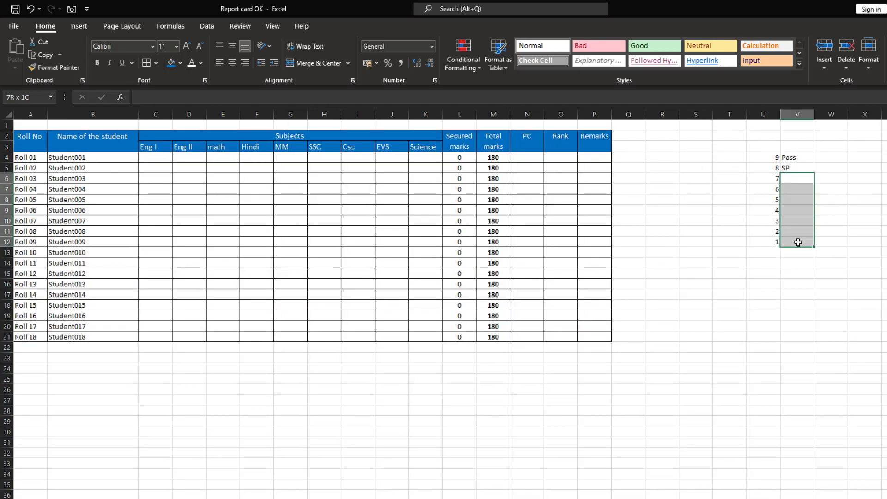
text(f)
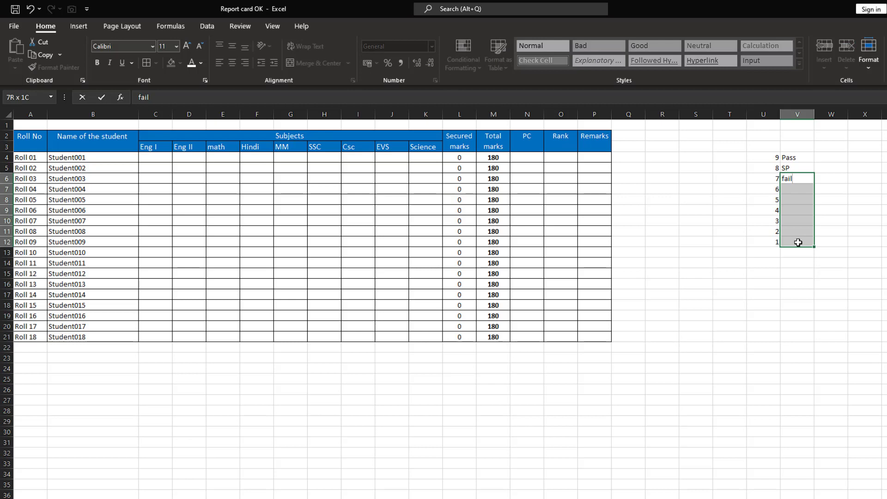
text(ail)
key(ctrl+Return)
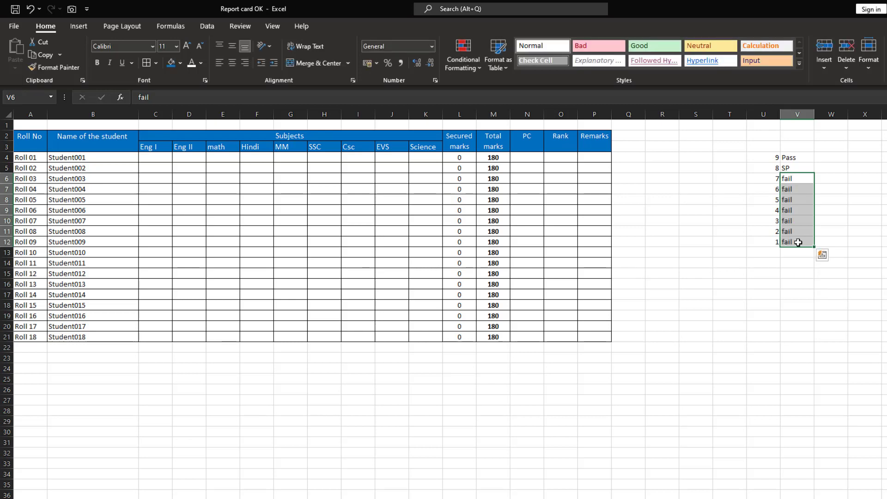
Make the remarks lookup list in U4:V12 bold and increase its font size to 12.
drag(774, 156, 834, 243)
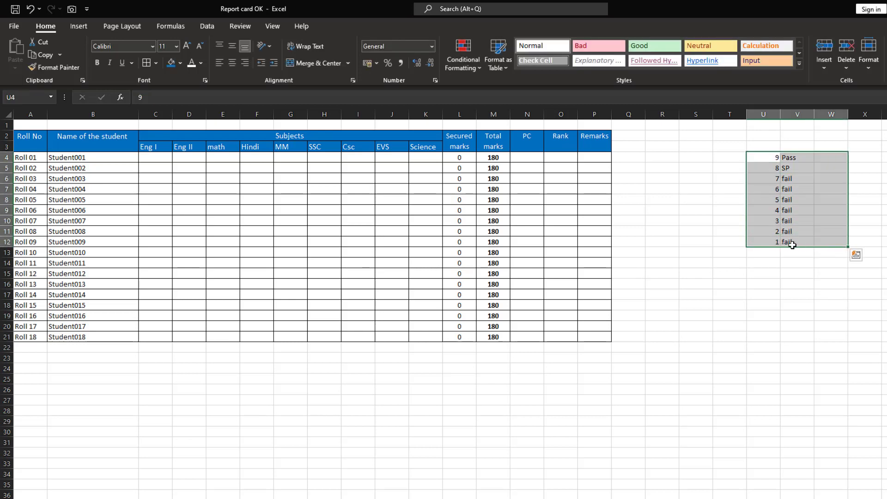
shift+click(805, 243)
key(ctrl+b)
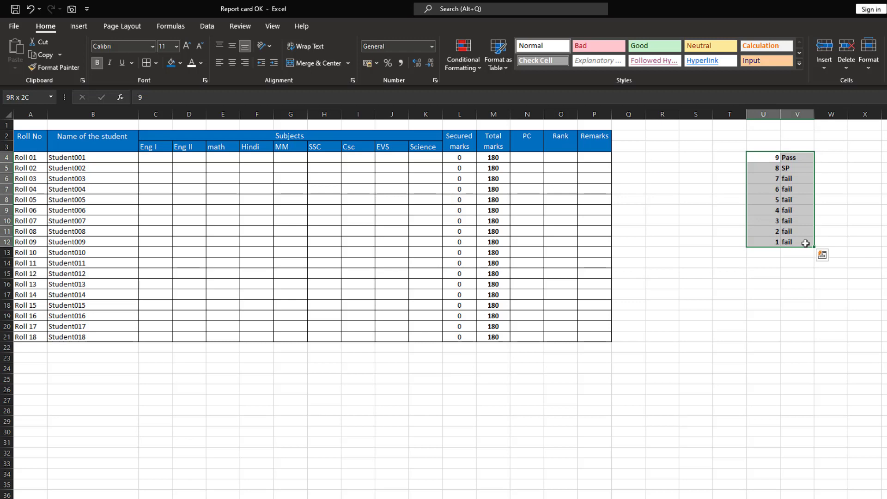
click(186, 46)
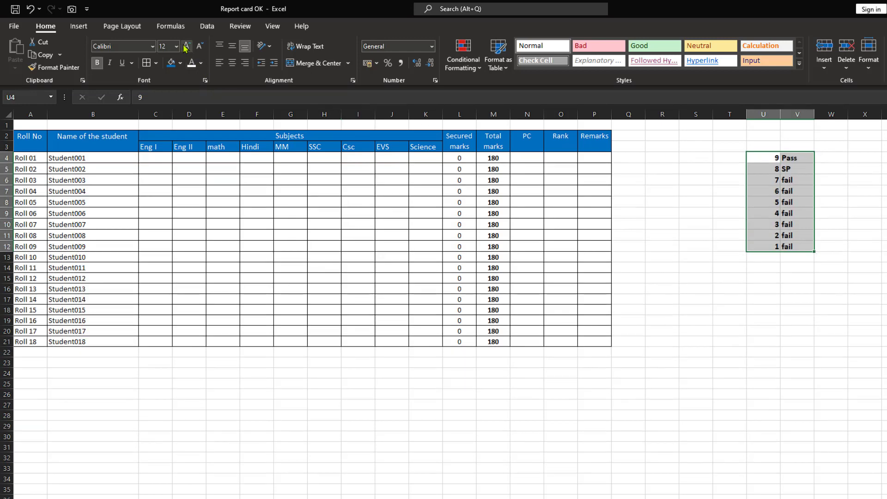
Fill all subject mark cells C4:K21 with random whole numbers using =RANDBETWEEN(07,20).
click(794, 191)
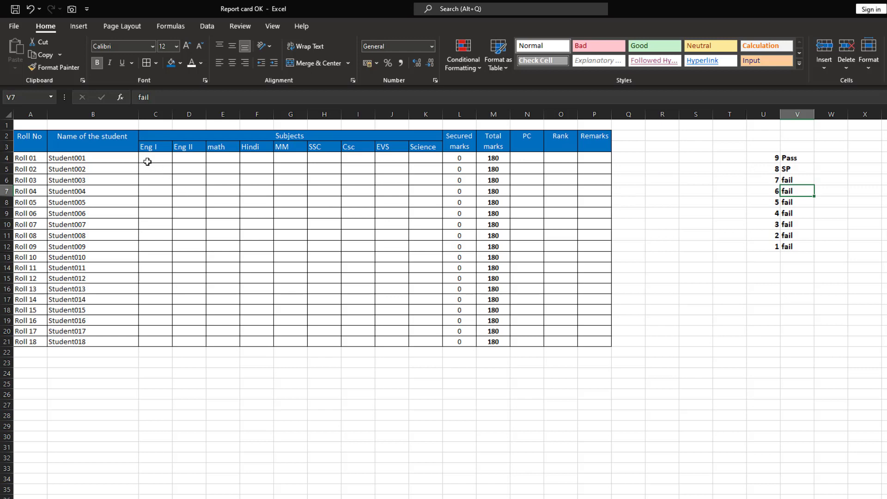
drag(150, 157, 427, 344)
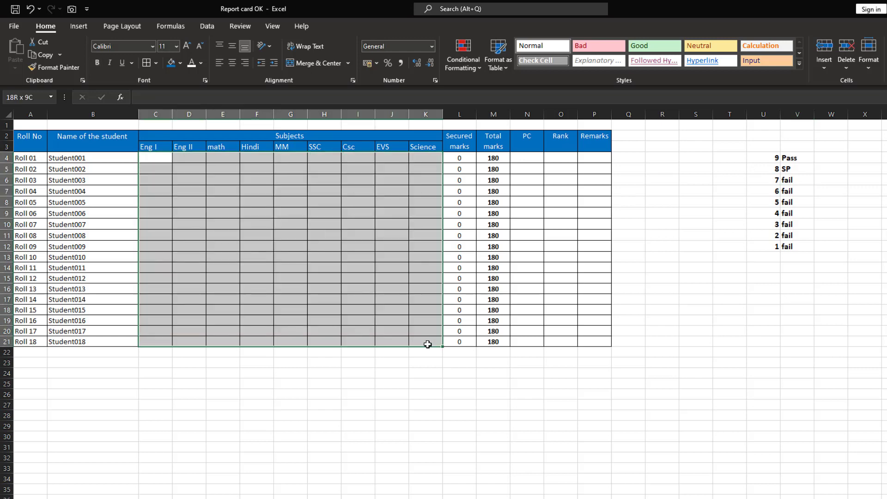
text(=rand)
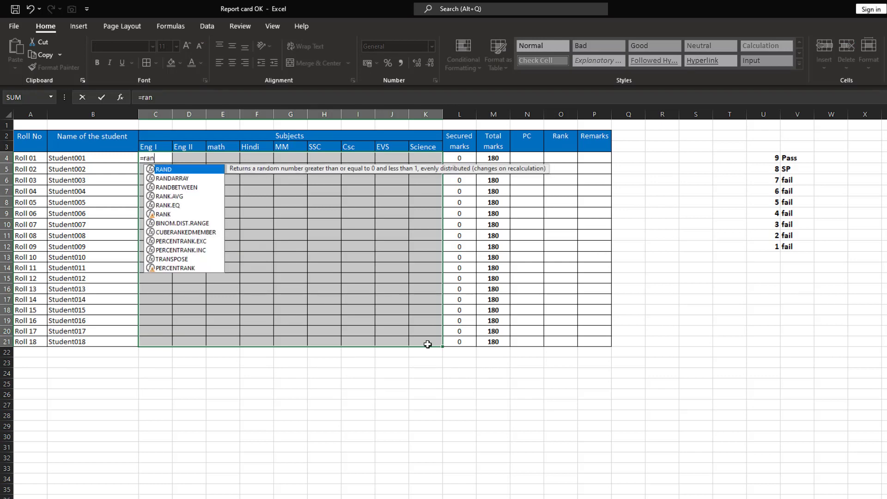
key(Down)
key(Down)
key(Tab)
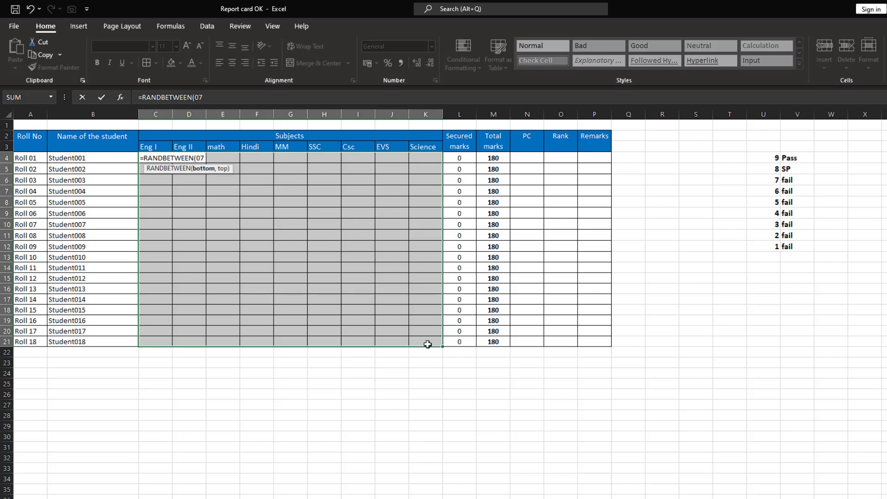
text(,)
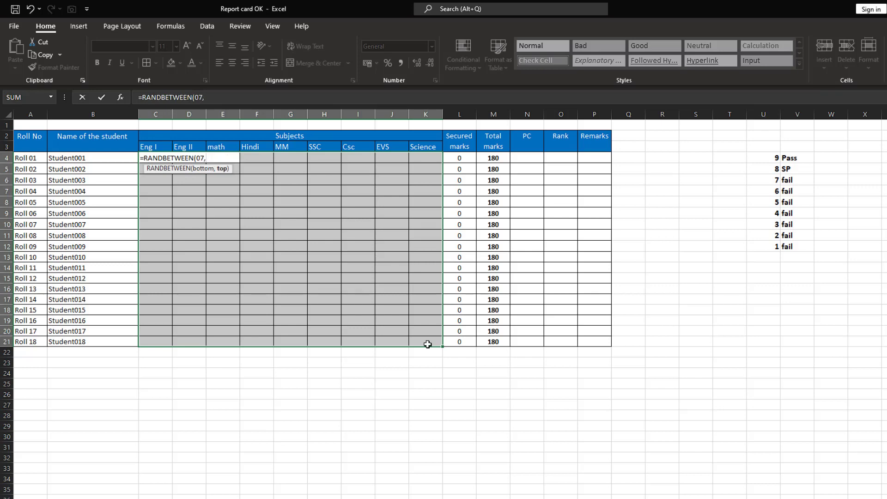
text(20))
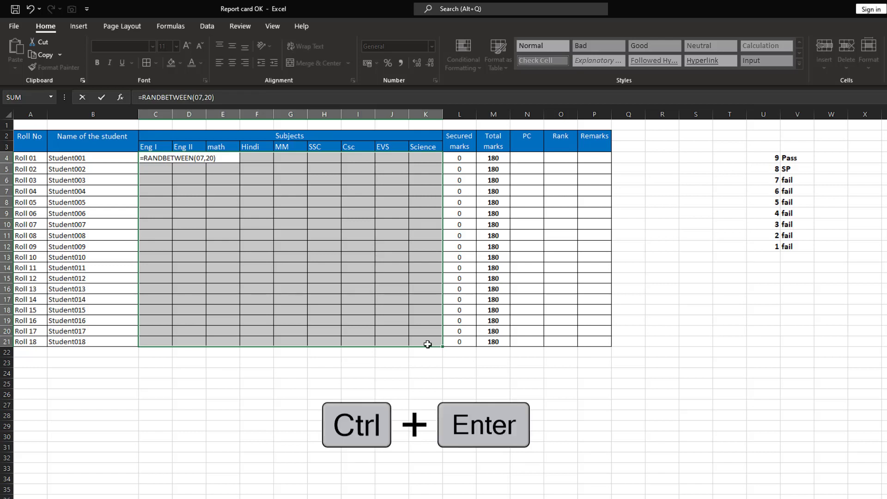
key(ctrl+Return)
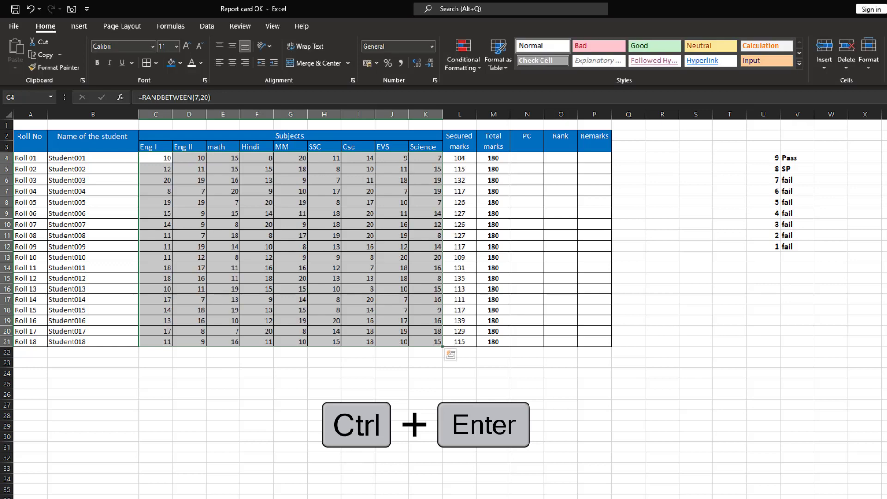
Increase the font size of the marks in C4:K21 to 12 and replace their formulas with static values in place.
click(191, 43)
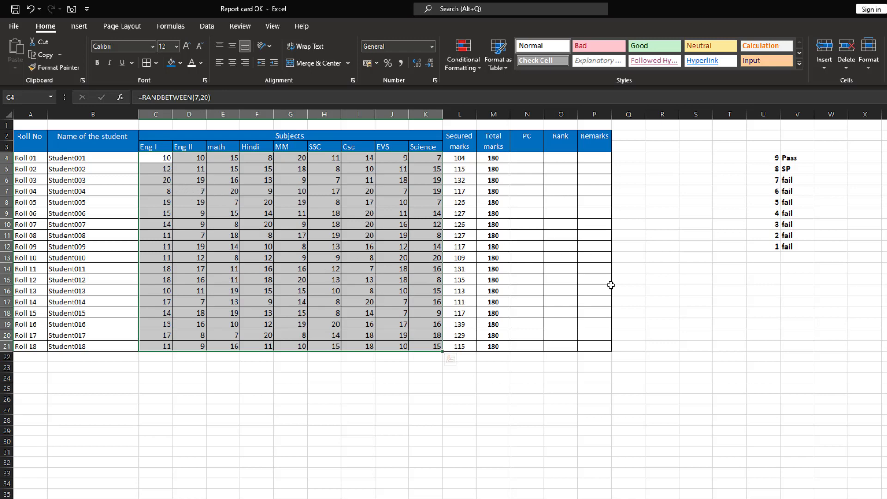
mouse_move(442, 233)
mouse_down()
mouse_move(703, 245)
mouse_move(430, 239)
mouse_up()
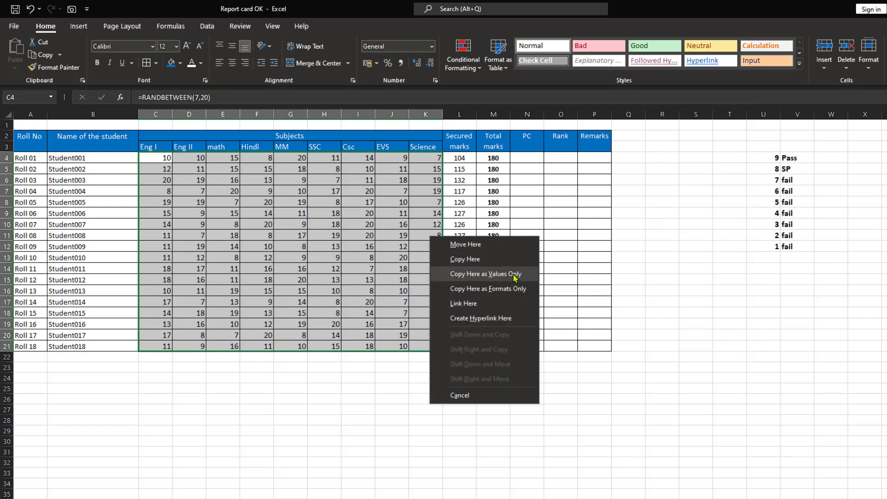
click(511, 276)
click(329, 401)
click(255, 191)
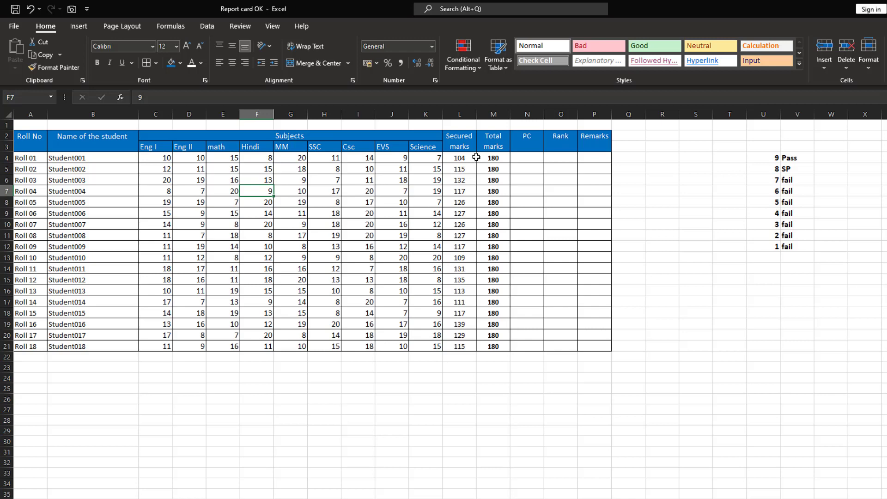
Give the secured and total marks in L4:M21 a blue fill and white font colour.
drag(472, 157, 489, 340)
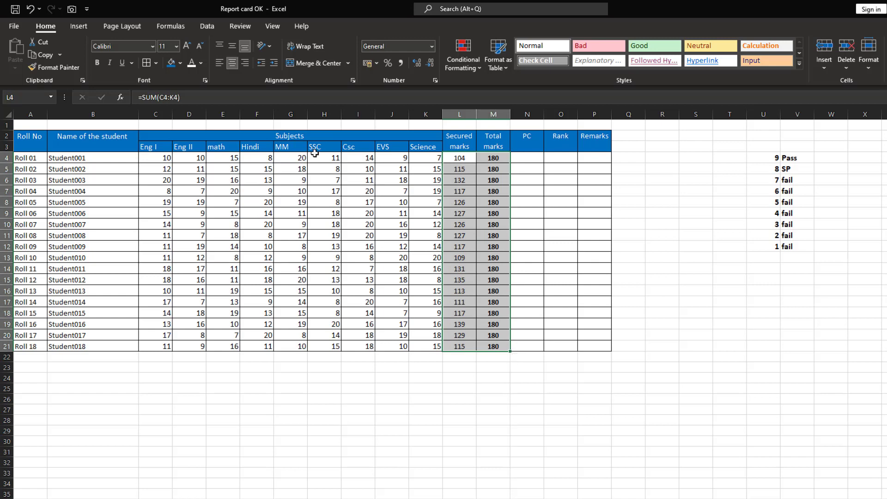
click(174, 66)
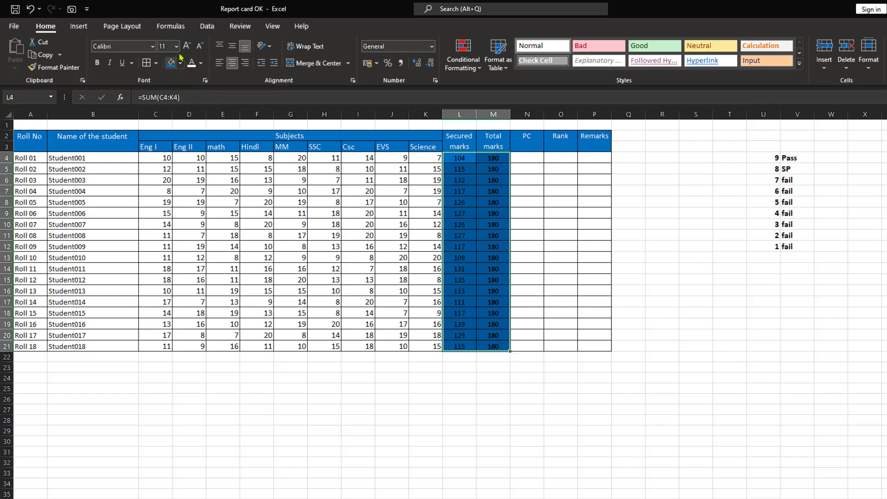
click(191, 63)
click(517, 411)
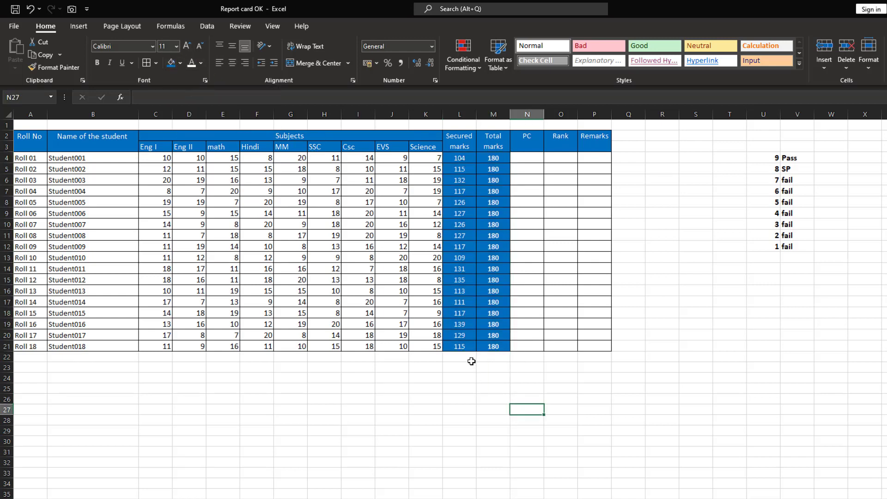
click(253, 158)
click(385, 157)
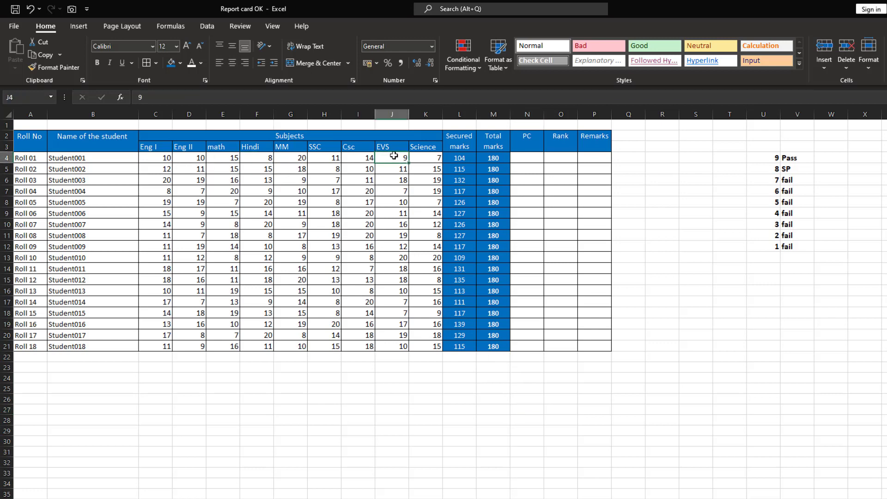
click(425, 157)
click(159, 156)
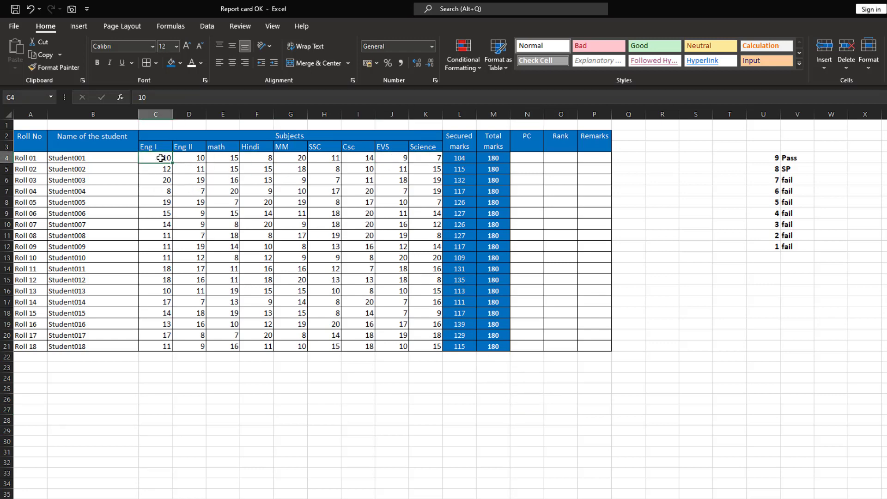
shift+click(431, 348)
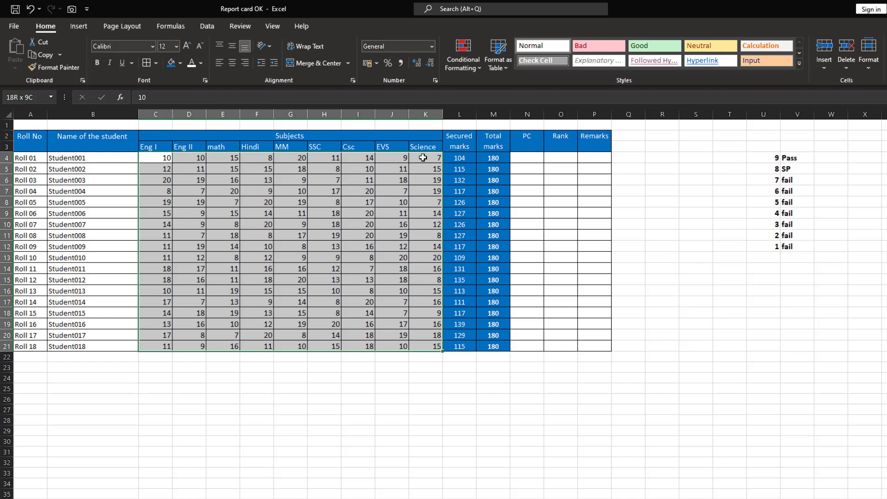
click(262, 167)
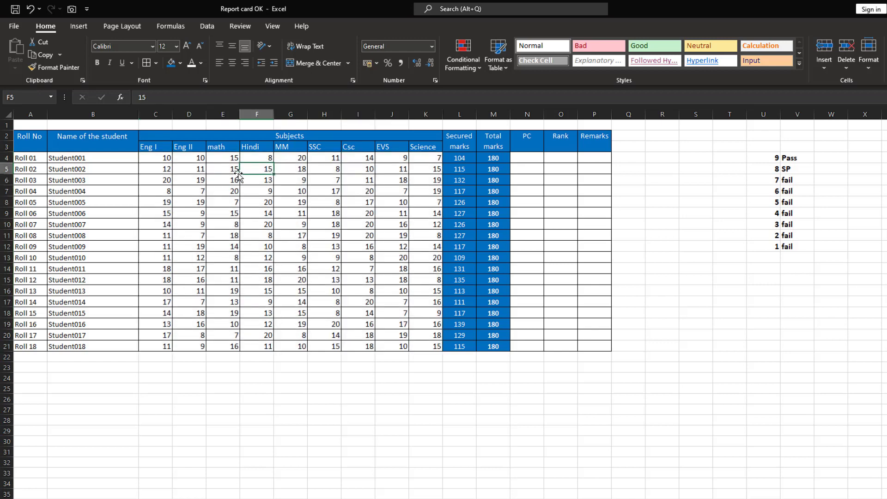
Set up a Less Than conditional formatting rule for the subject marks in C4:K21 with 8 as the limit.
drag(158, 159, 432, 347)
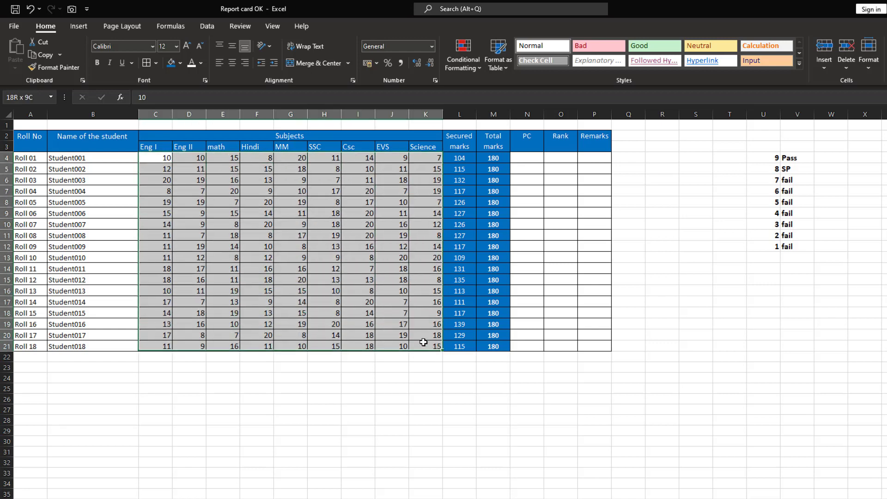
click(467, 65)
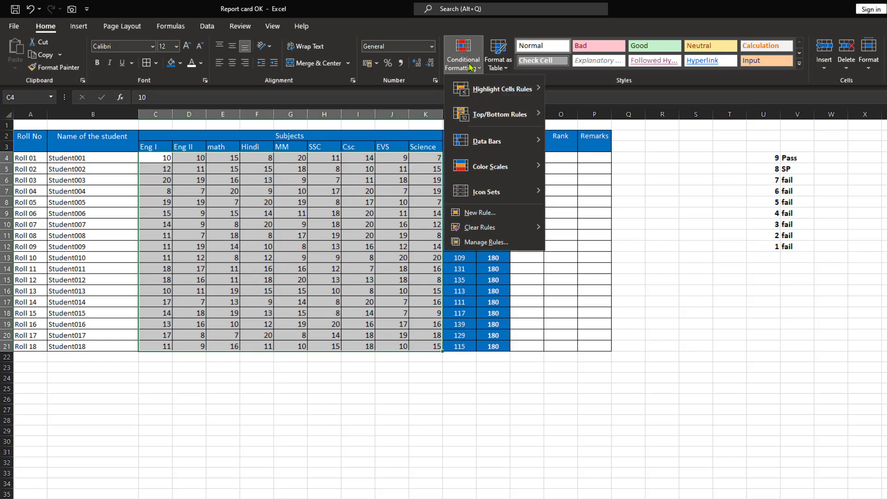
mouse_move(486, 90)
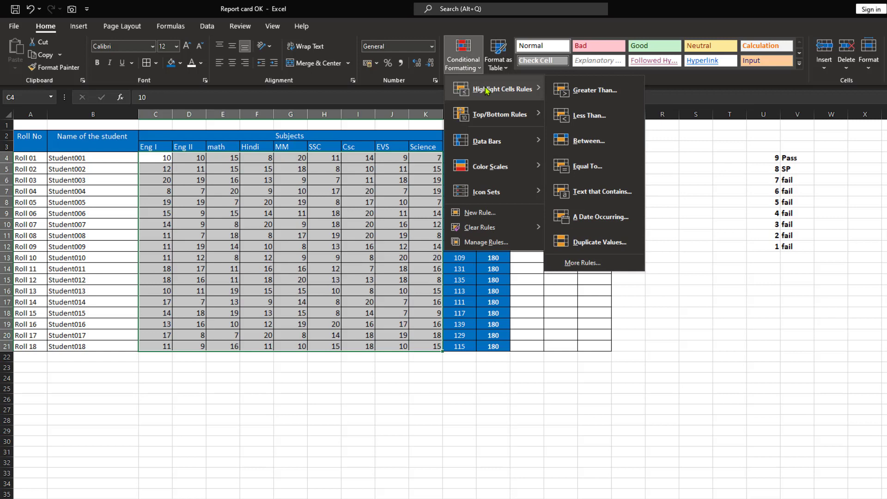
click(587, 116)
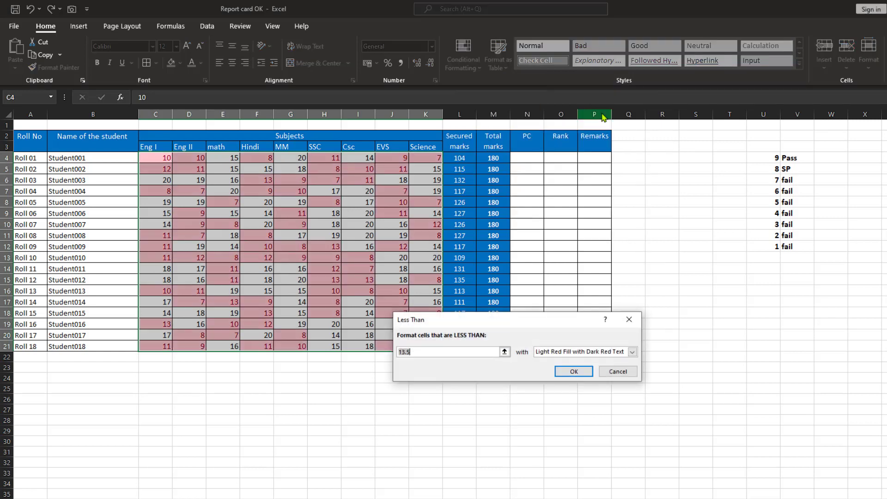
click(497, 353)
key(BackSpace)
key(BackSpace)
key(BackSpace)
key(BackSpace)
text(8)
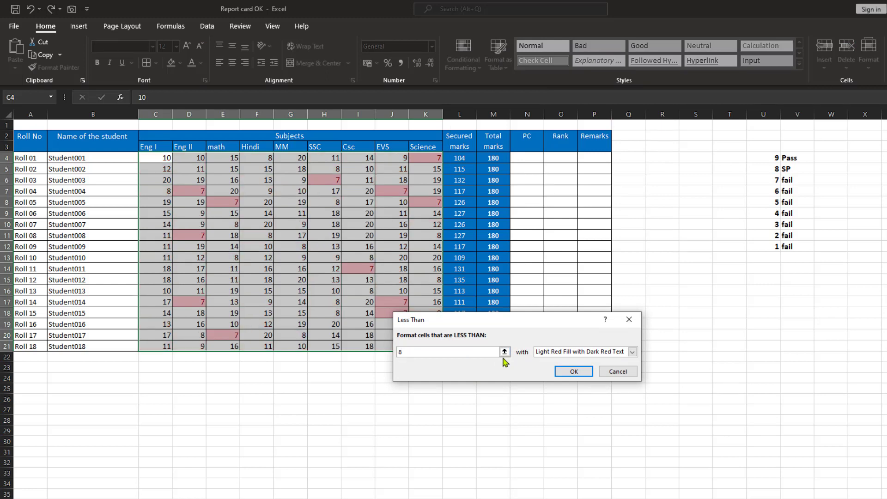
Give the Less Than rule a custom format with bold red text and yellow fill, and apply the rule.
click(631, 352)
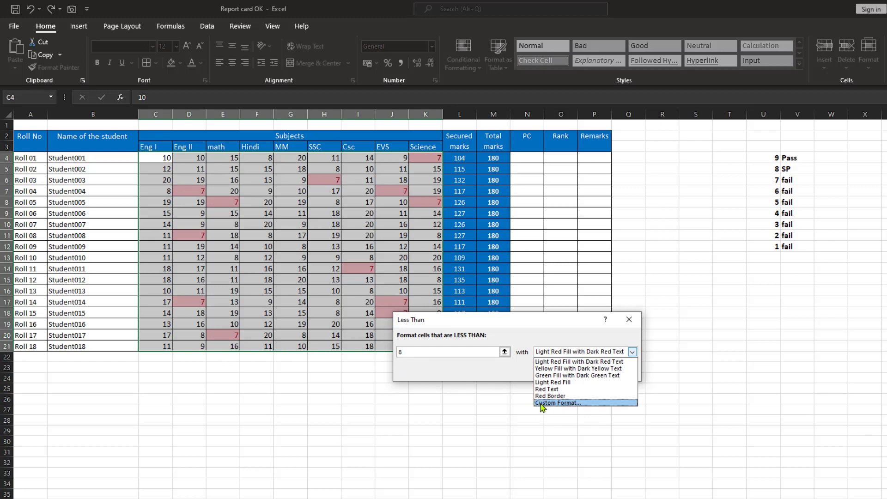
click(543, 403)
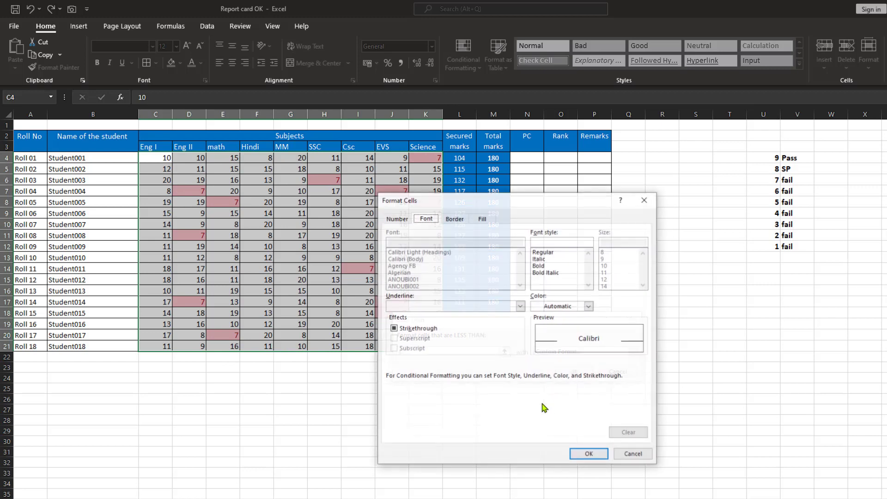
click(541, 267)
click(579, 307)
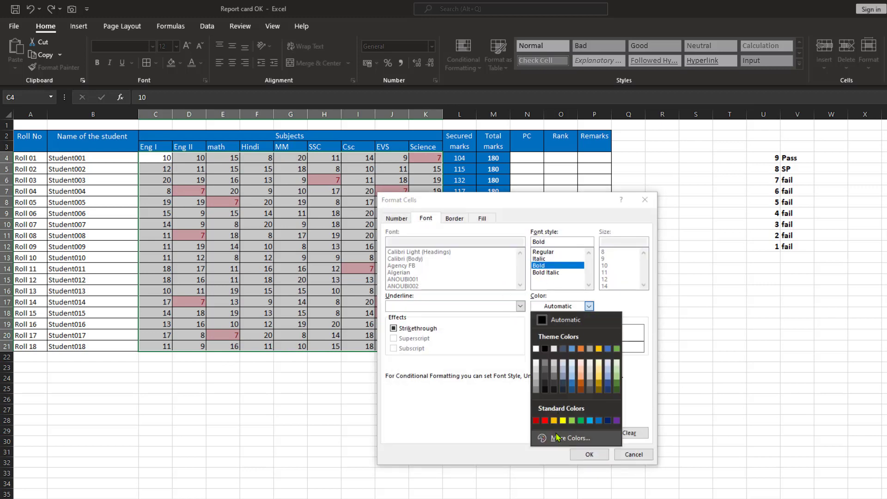
click(545, 420)
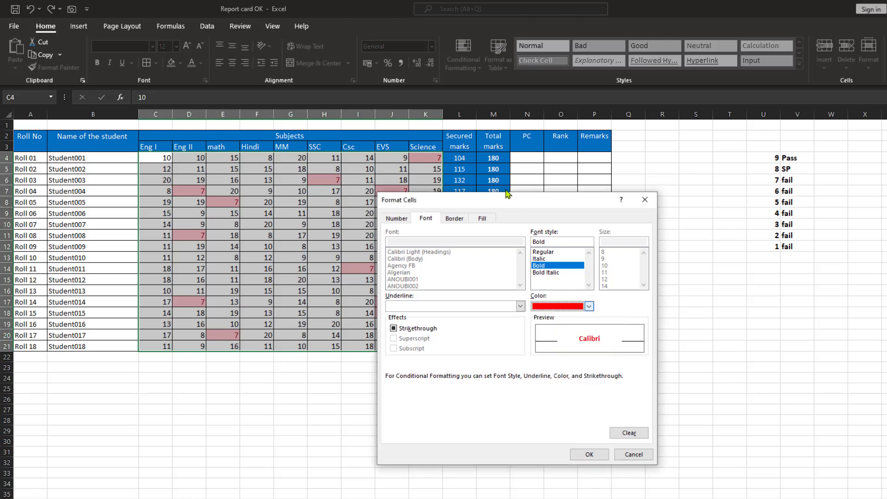
click(482, 218)
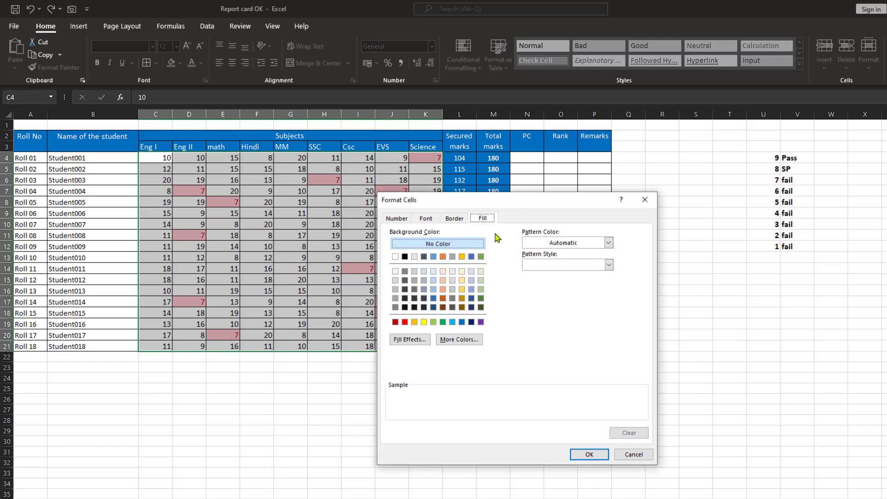
click(424, 322)
click(589, 454)
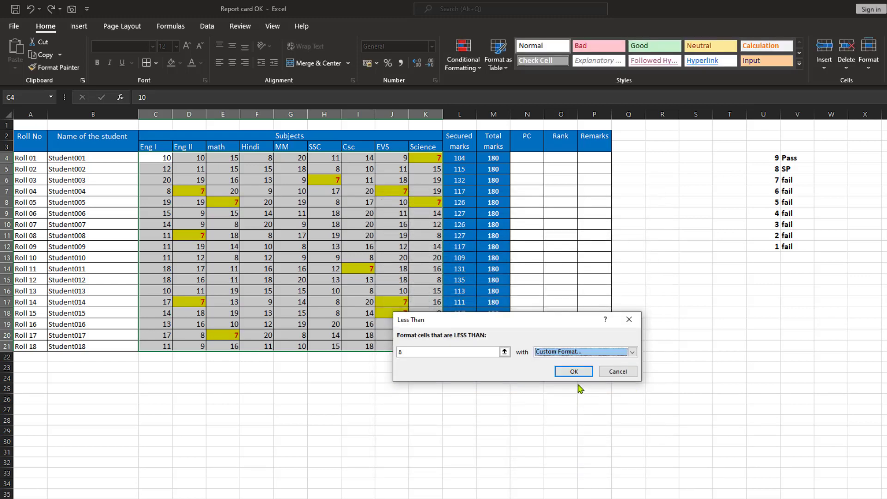
click(574, 372)
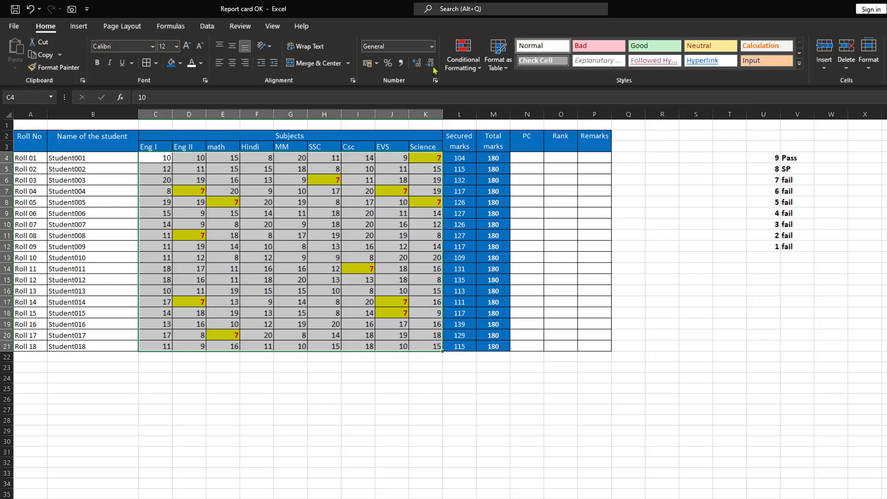
Apply the custom number format 00 to the subject marks in C4:K21 so single-digit marks show two digits.
click(432, 46)
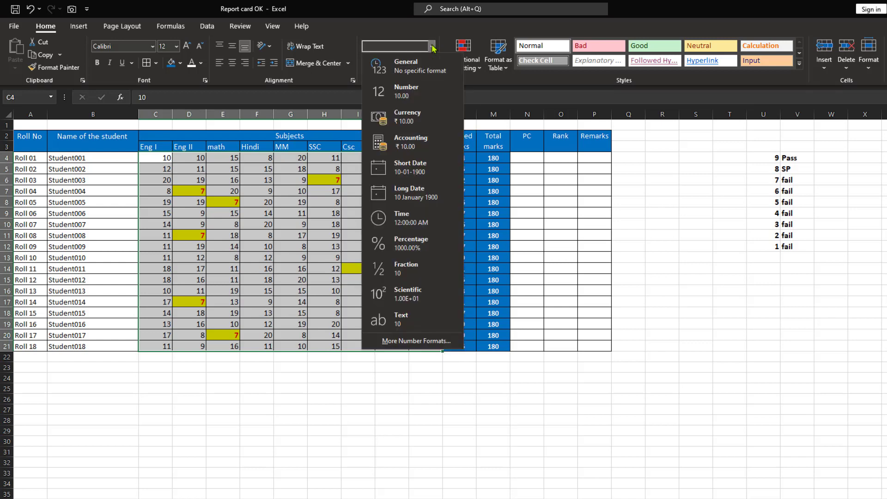
click(392, 342)
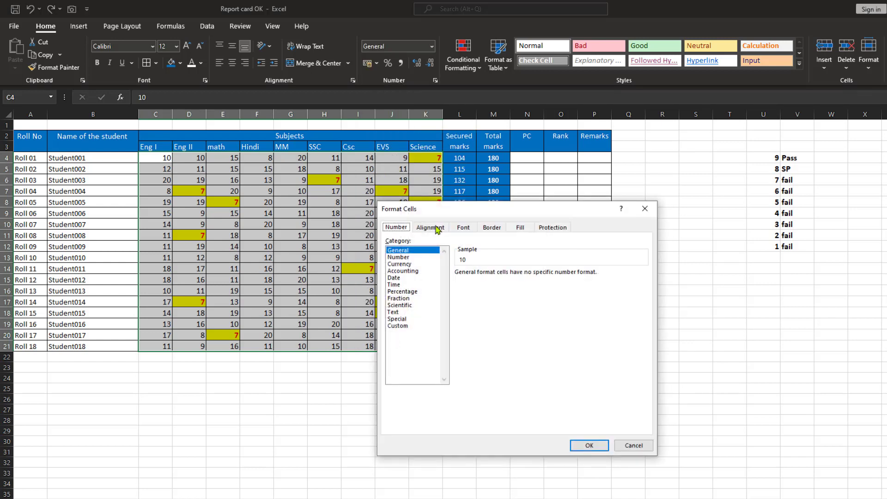
drag(442, 203, 600, 183)
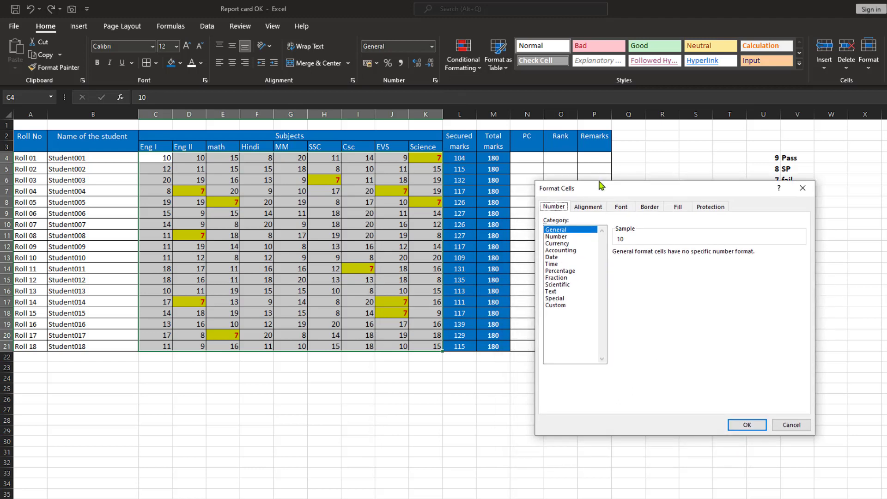
click(555, 305)
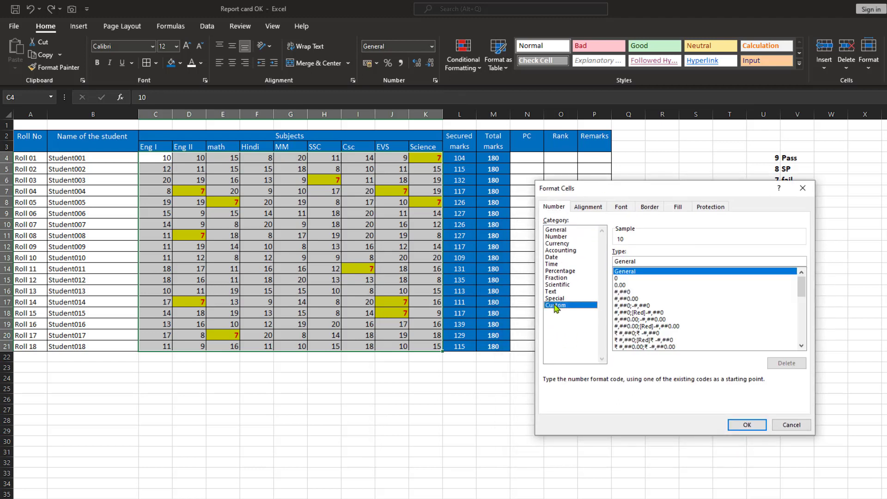
click(621, 278)
click(624, 262)
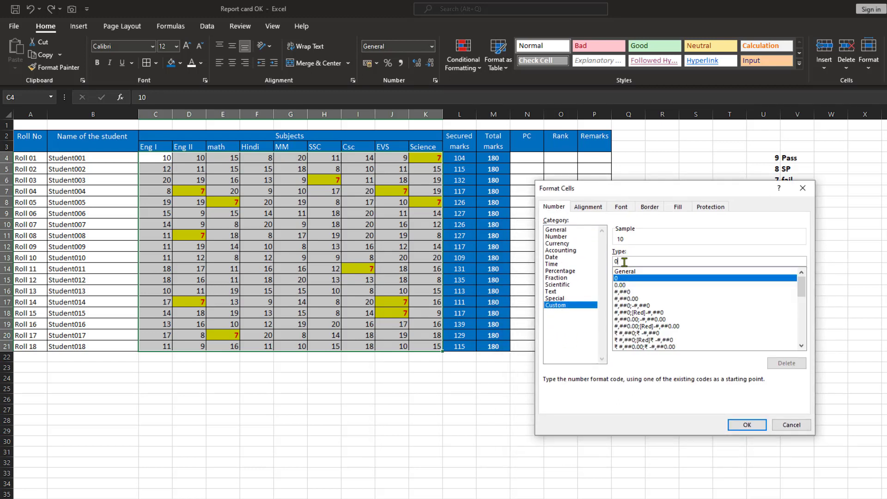
text(0)
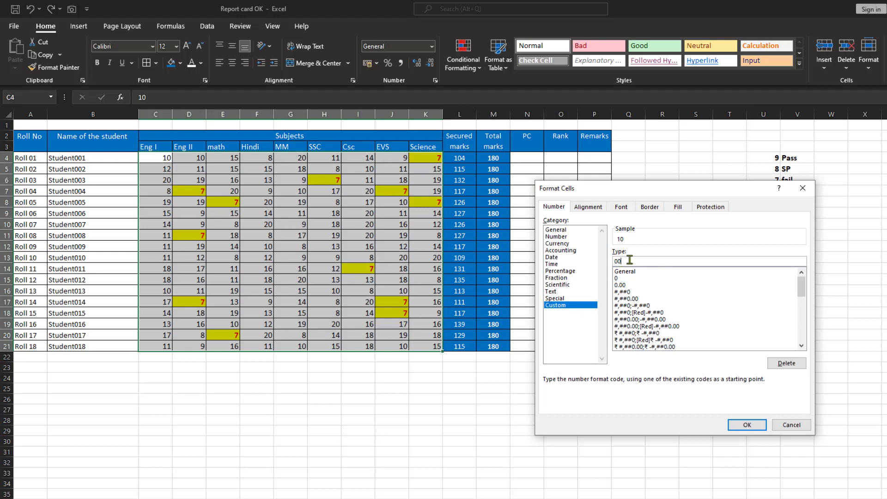
click(743, 426)
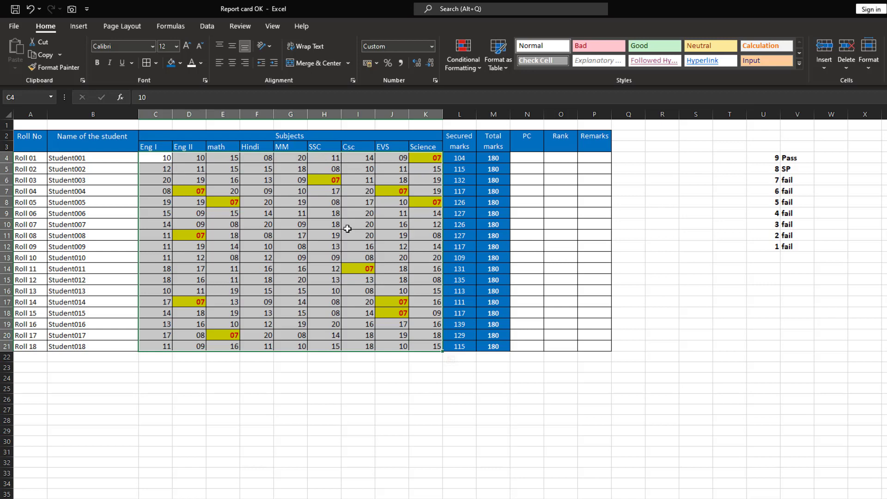
Create a new conditional formatting rule for C4:K21 that targets cells whose specific text contains Ab.
click(477, 69)
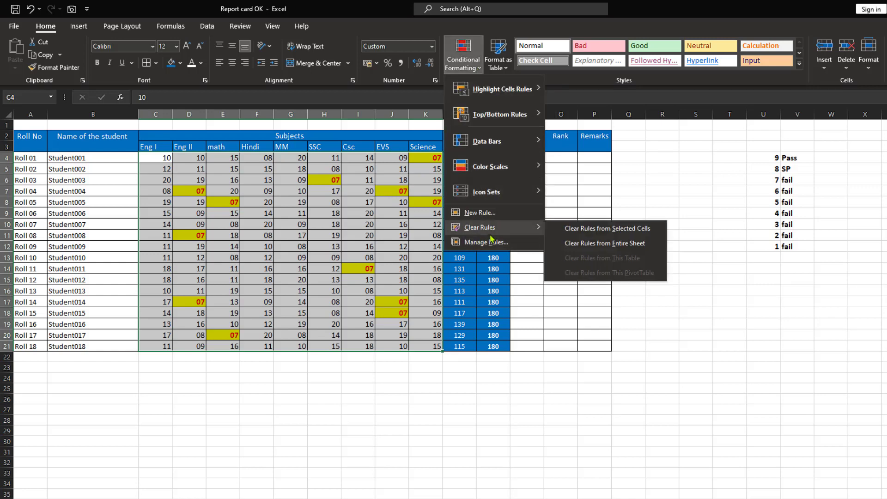
click(493, 214)
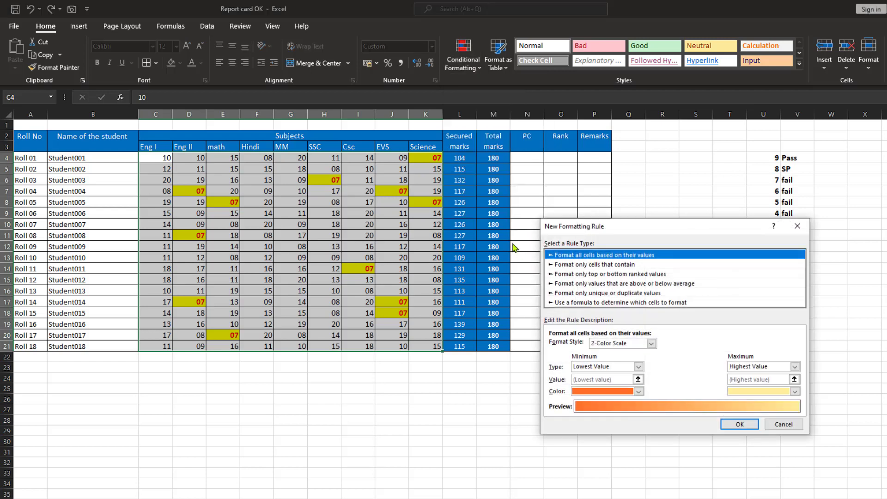
click(582, 265)
click(602, 346)
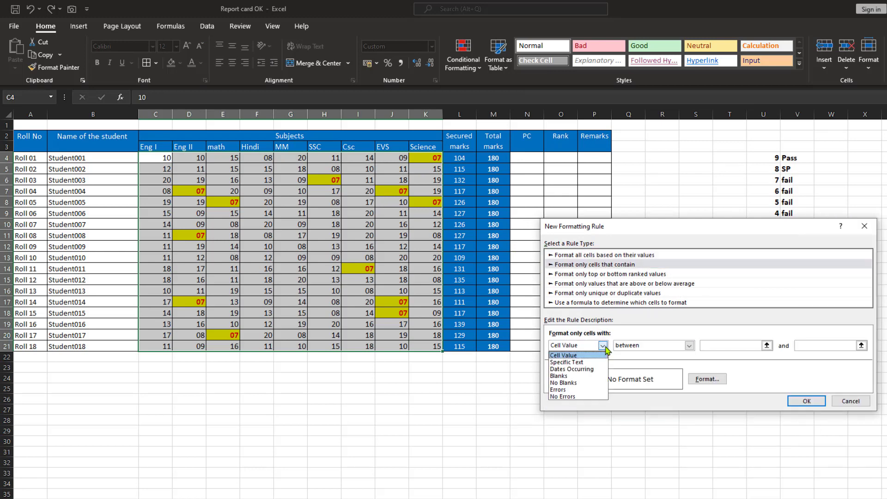
click(592, 363)
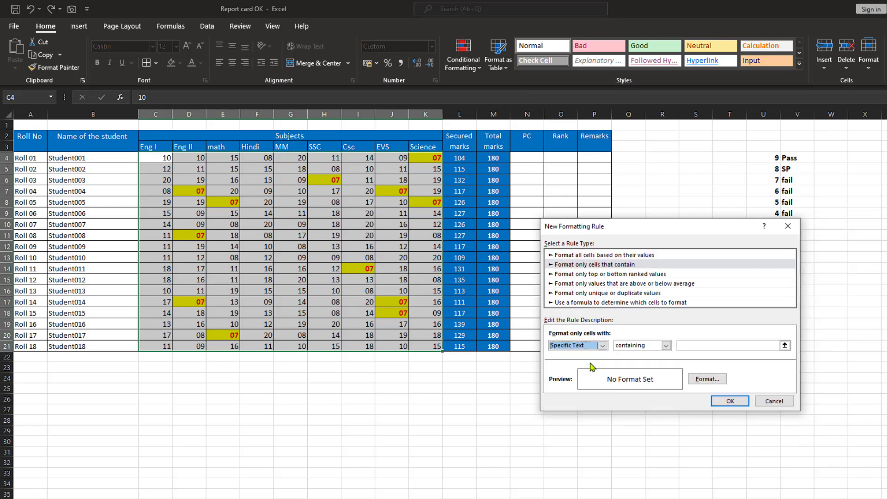
click(707, 345)
text(Ab)
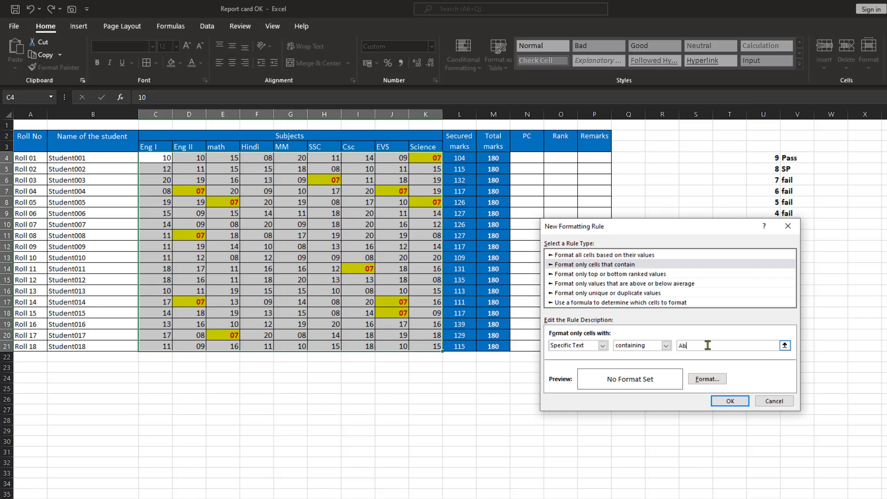
Format the Ab rule with a yellow fill and bold dark red text, and apply the rule.
click(716, 381)
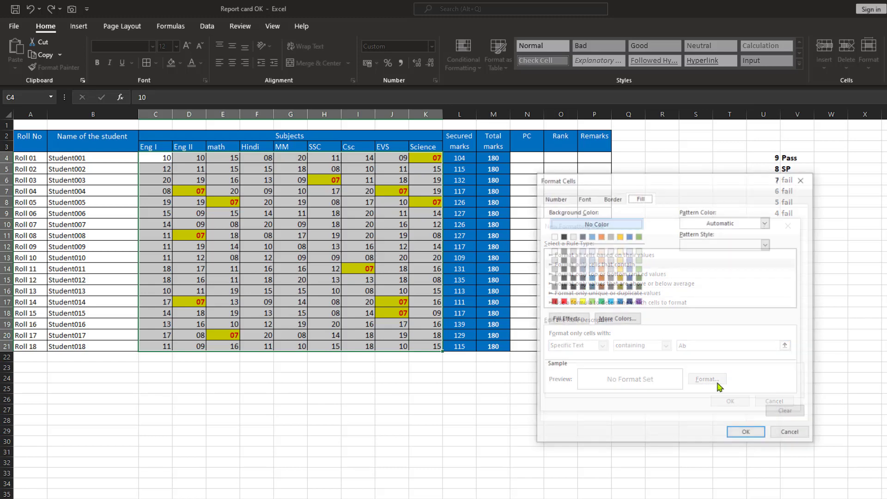
click(582, 302)
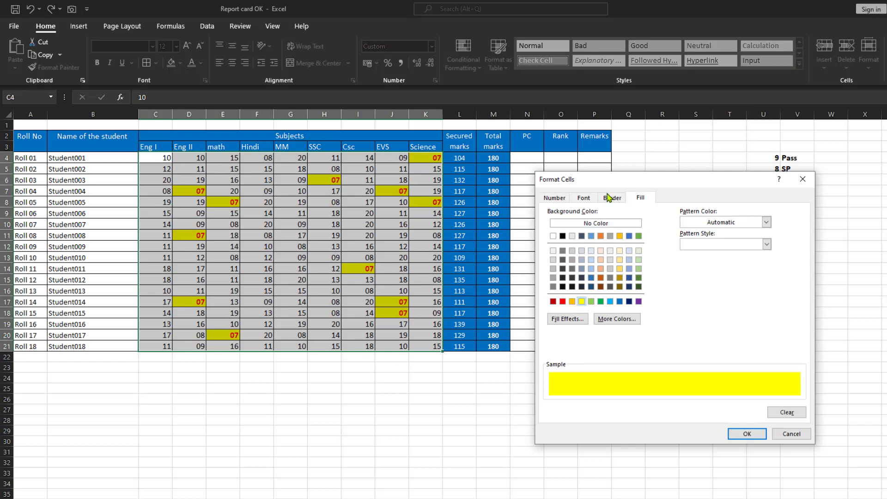
click(591, 200)
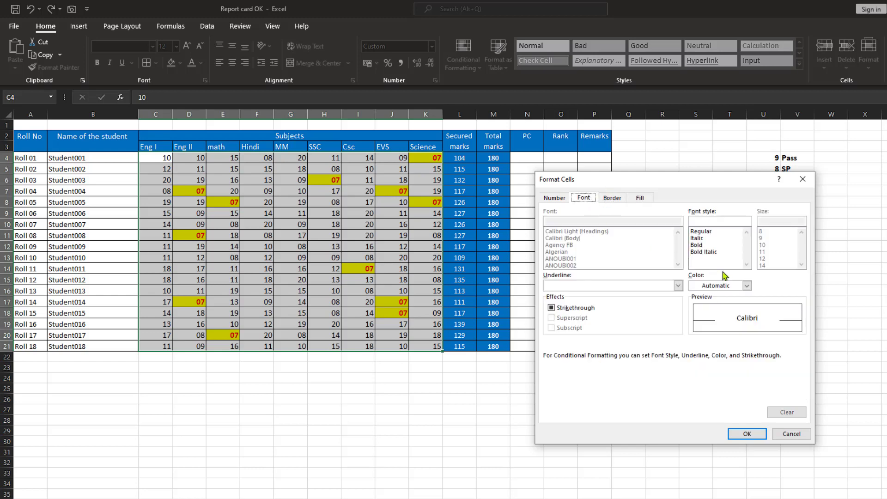
click(703, 245)
click(746, 285)
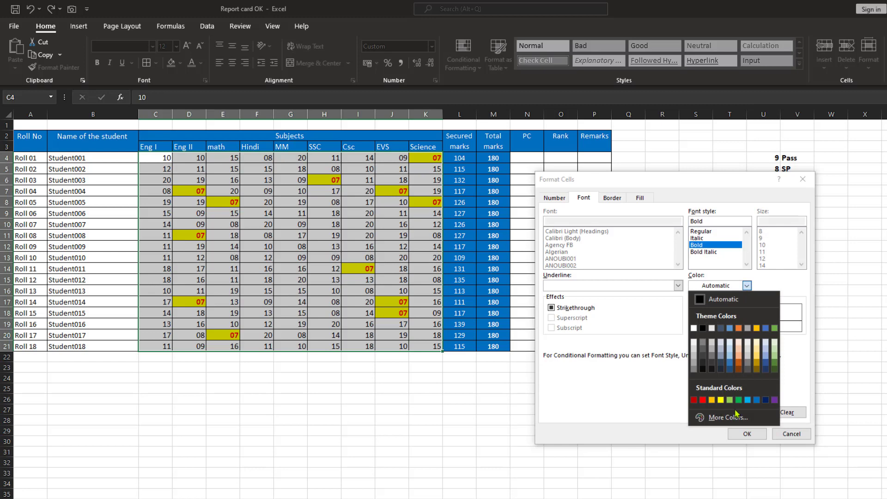
click(694, 400)
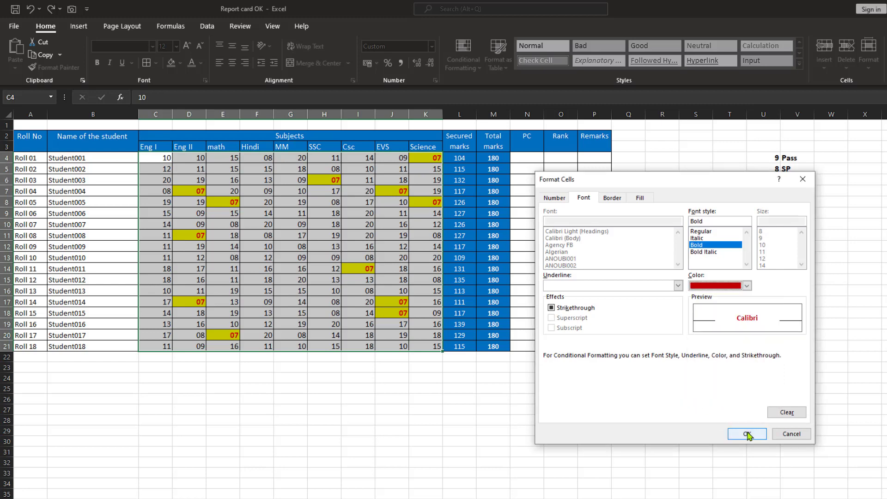
click(747, 435)
click(732, 402)
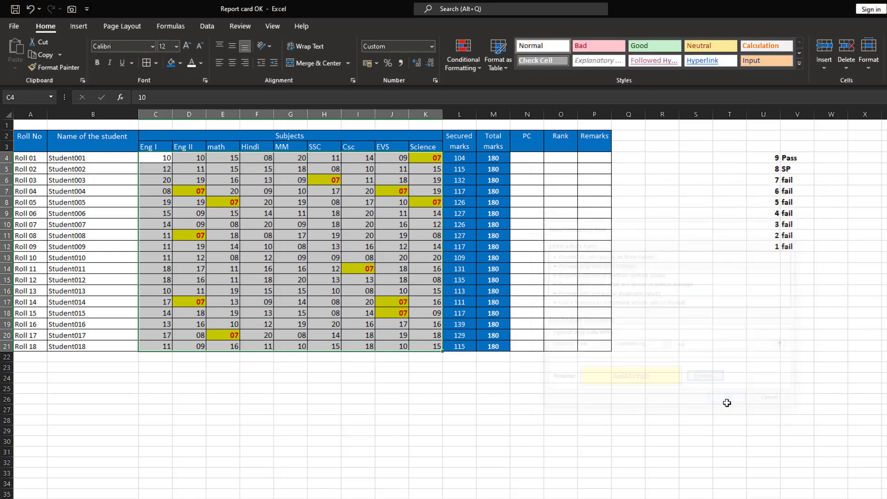
Enter Ab as the Hindi mark for Roll 02 in F5 and check that row's secured marks formula.
click(262, 167)
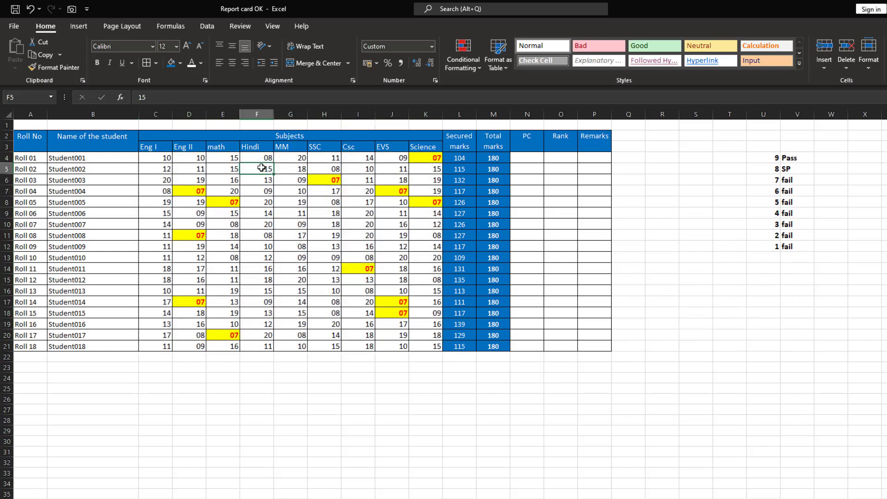
text(ab)
key(Return)
click(260, 168)
text(Ab)
key(Return)
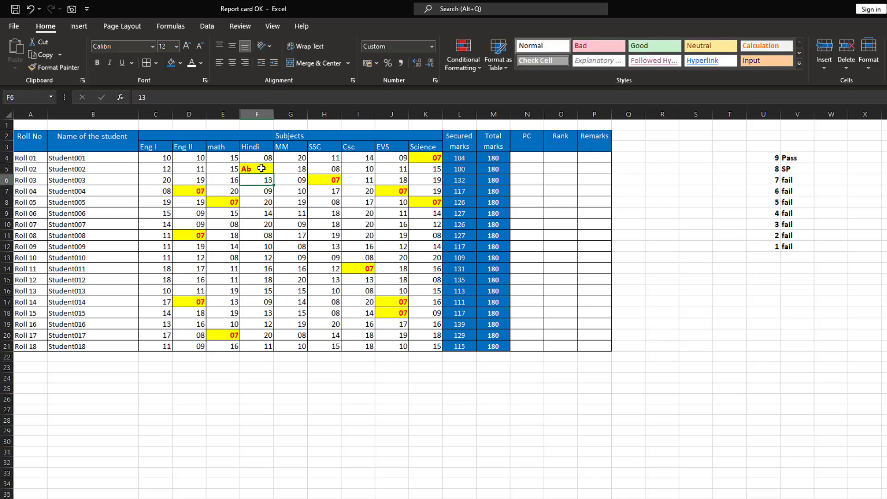
click(261, 168)
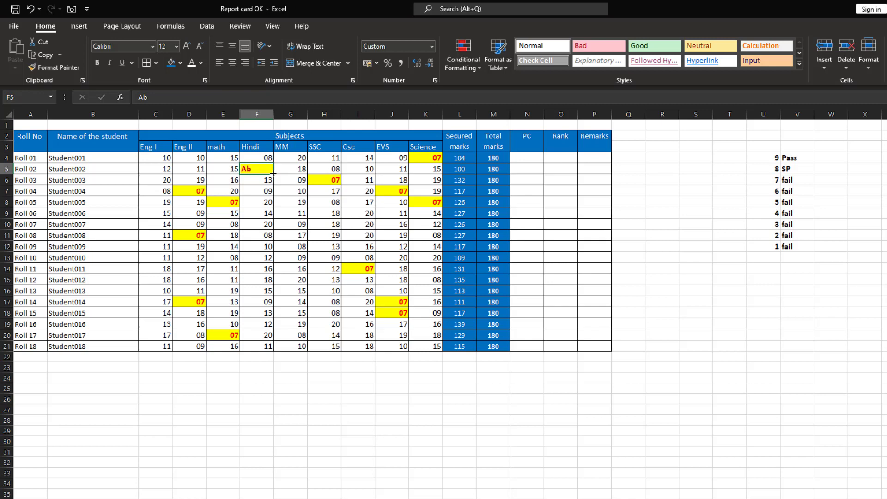
click(467, 170)
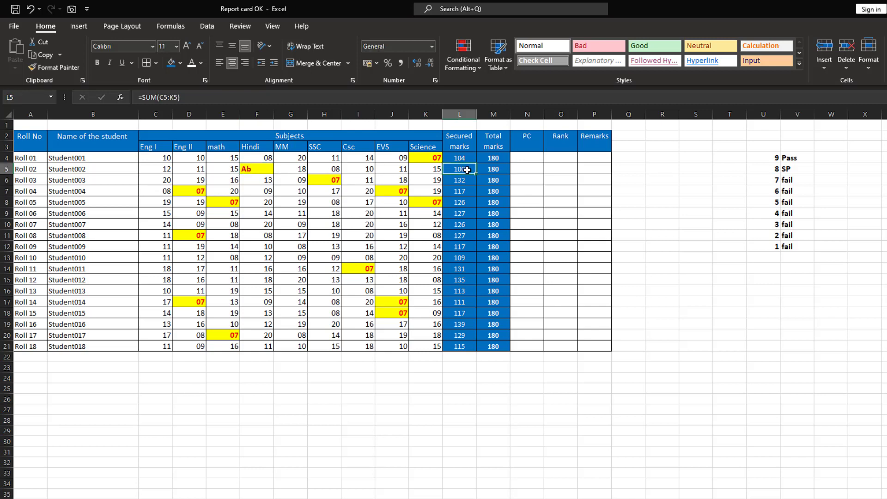
double_click(467, 170)
key(Return)
click(567, 193)
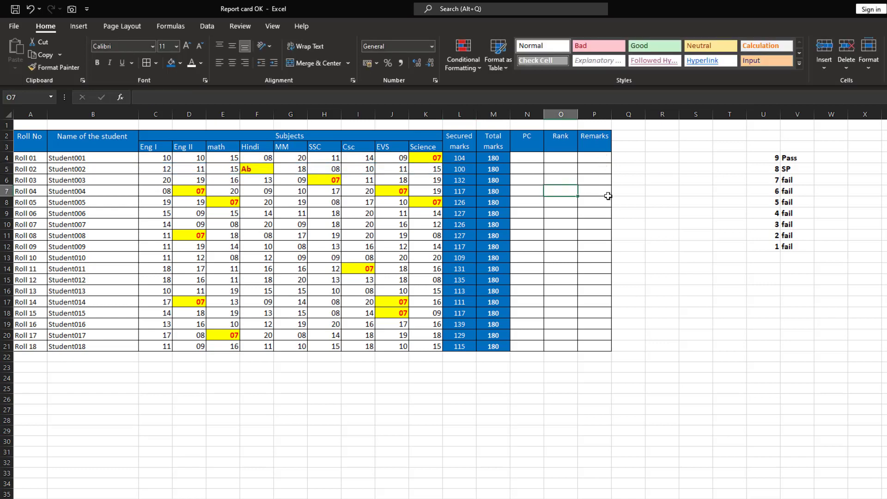
Begin a VLOOKUP formula in P4 with COUNTIF(C4:K4,">=8") as its lookup value.
click(599, 161)
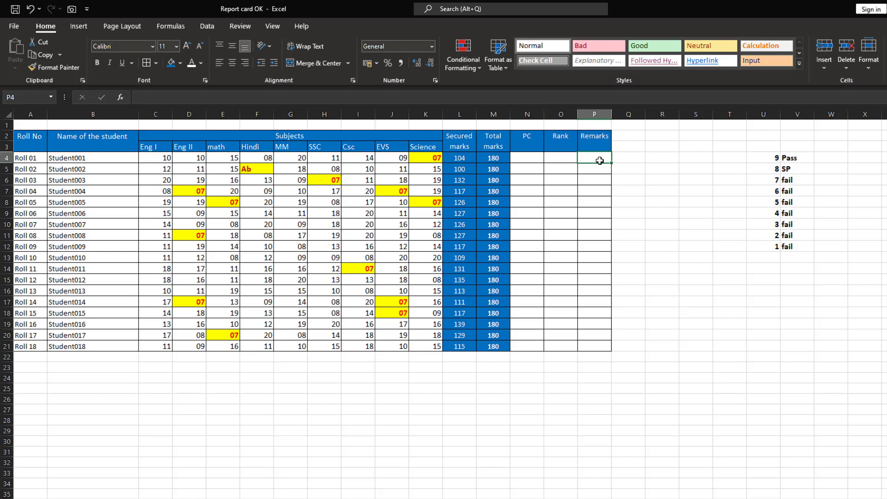
text(=)
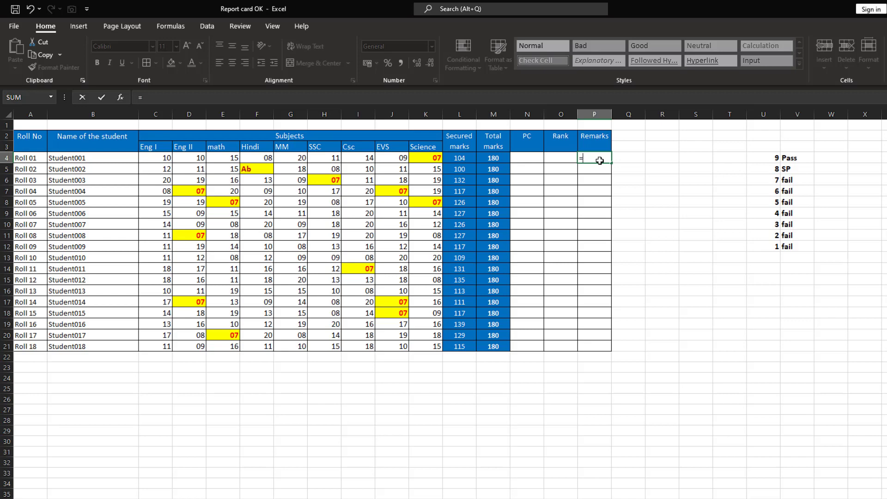
text(vloo)
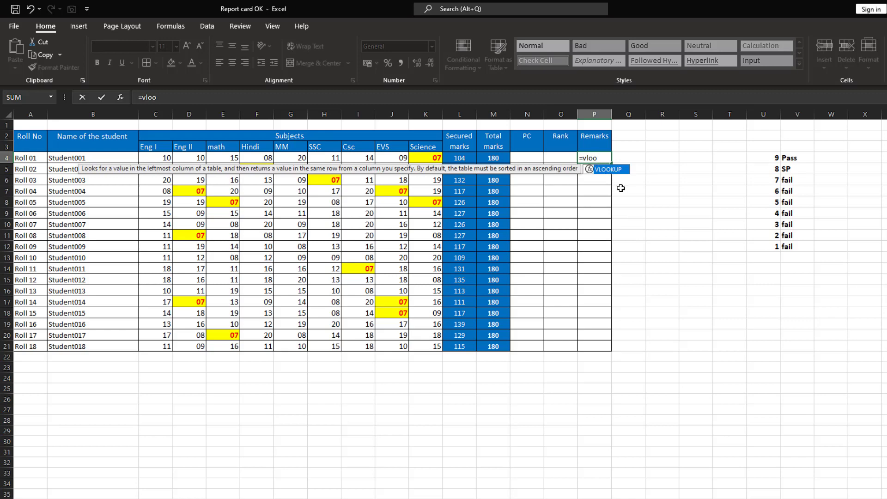
key(Tab)
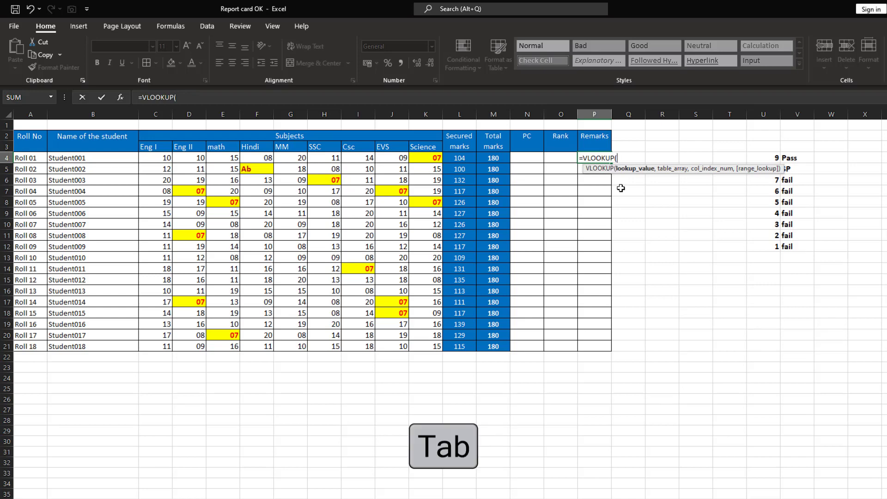
text(coun)
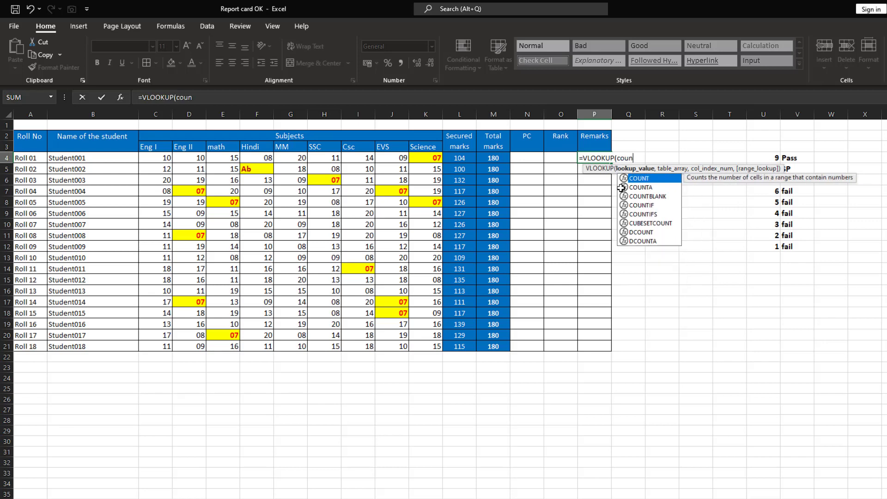
key(Down)
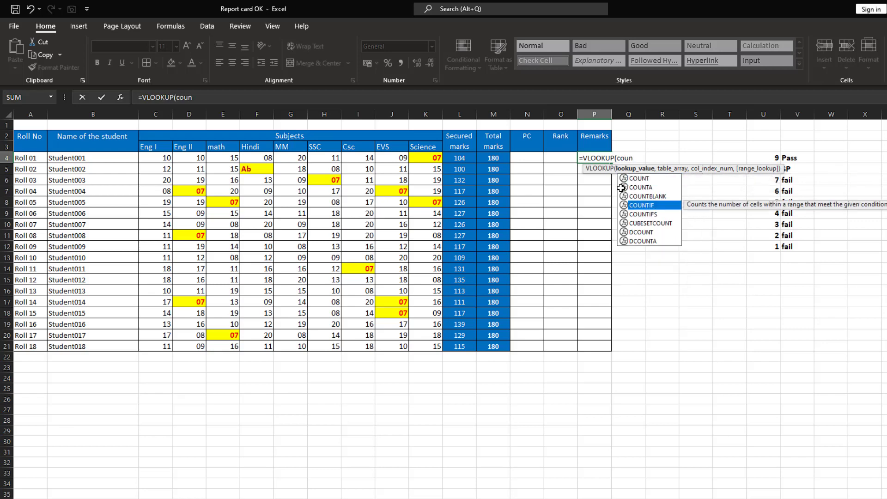
key(Tab)
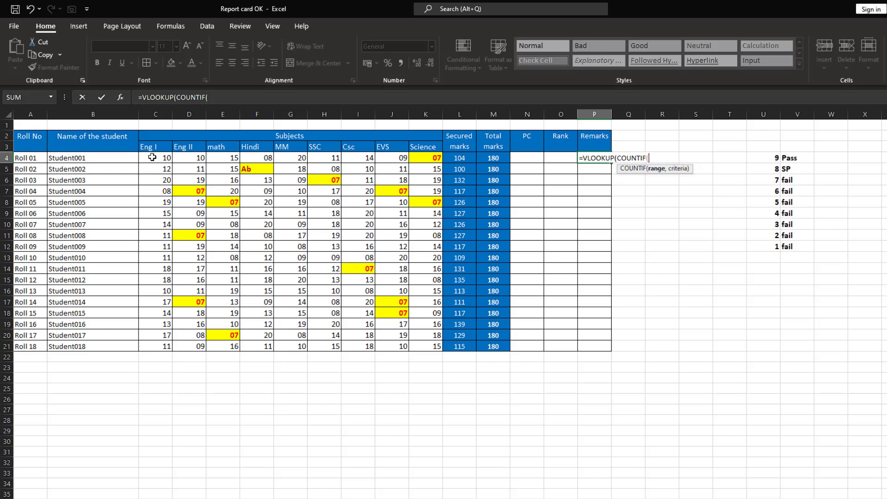
drag(152, 157, 436, 159)
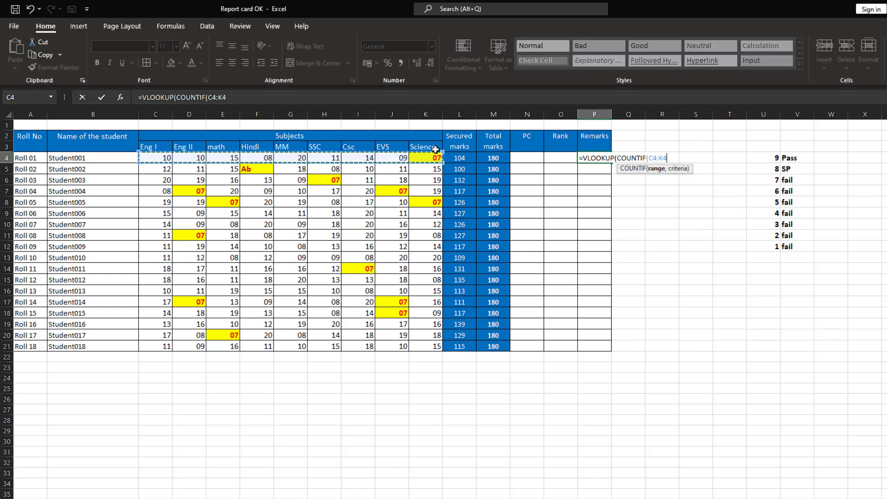
text(,">=8)
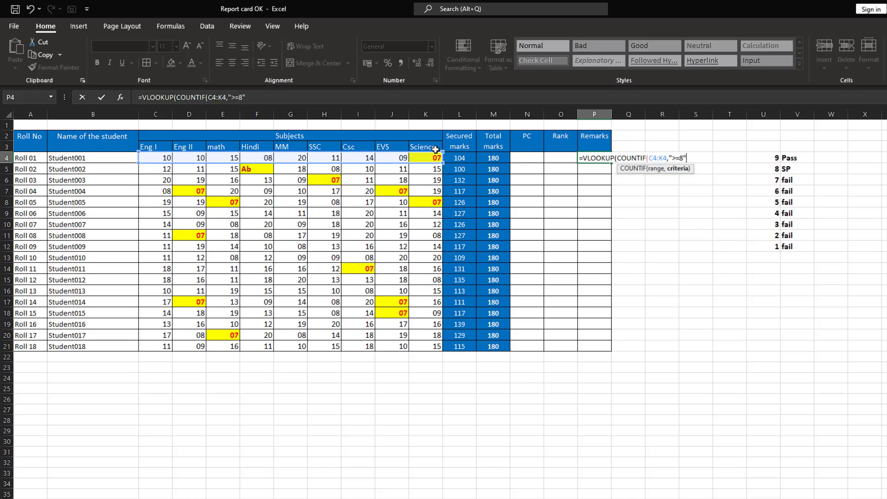
text())
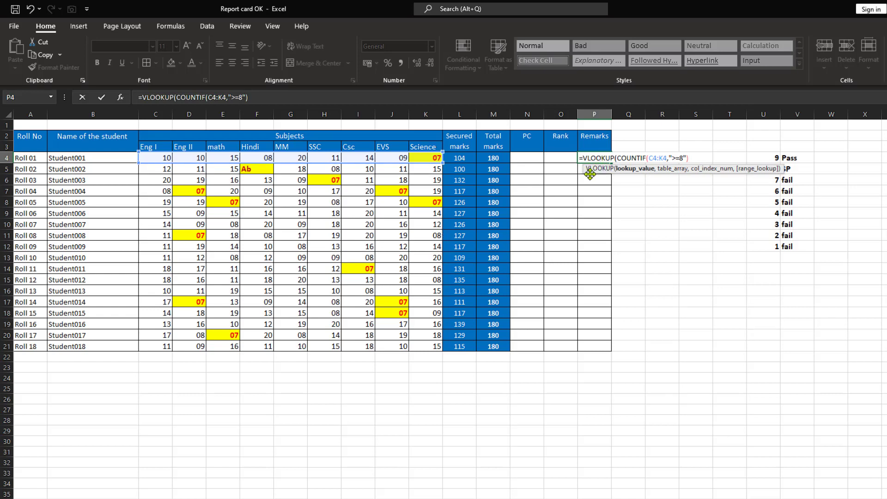
Complete the P4 VLOOKUP with table $U$4:$V$12, column index 2 and match type 0, and fill it down through P21.
drag(590, 174, 597, 248)
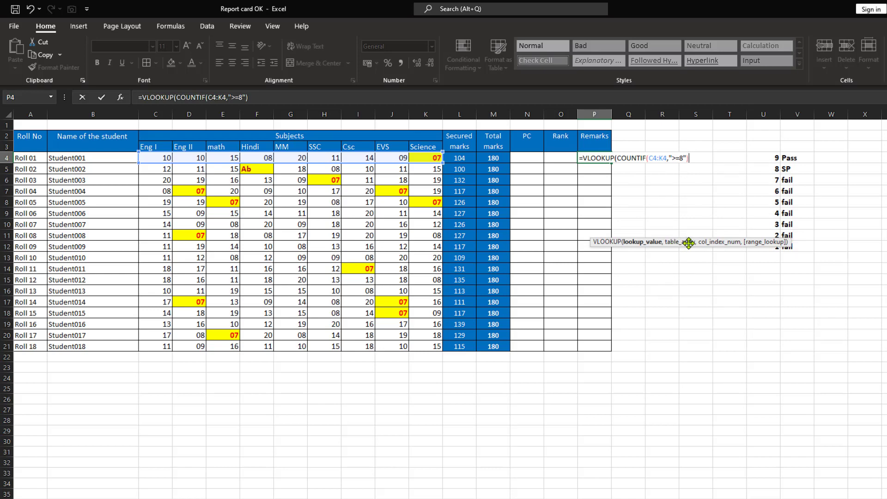
text(,)
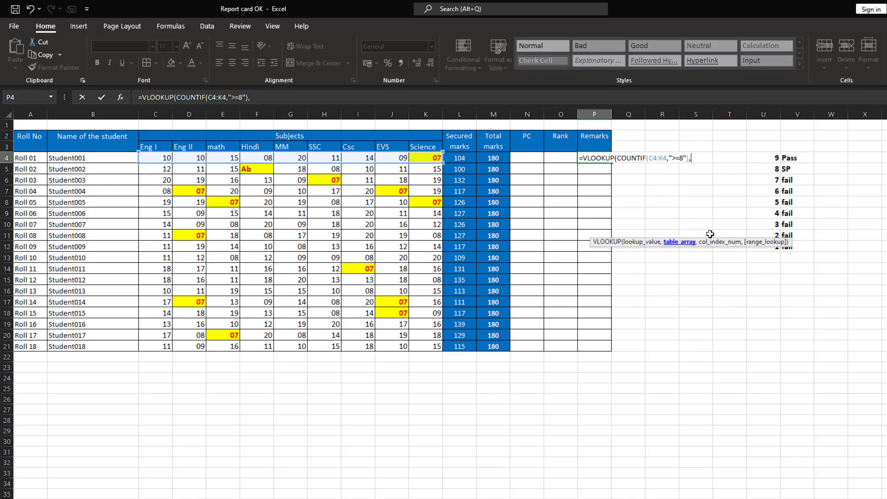
drag(769, 158, 797, 253)
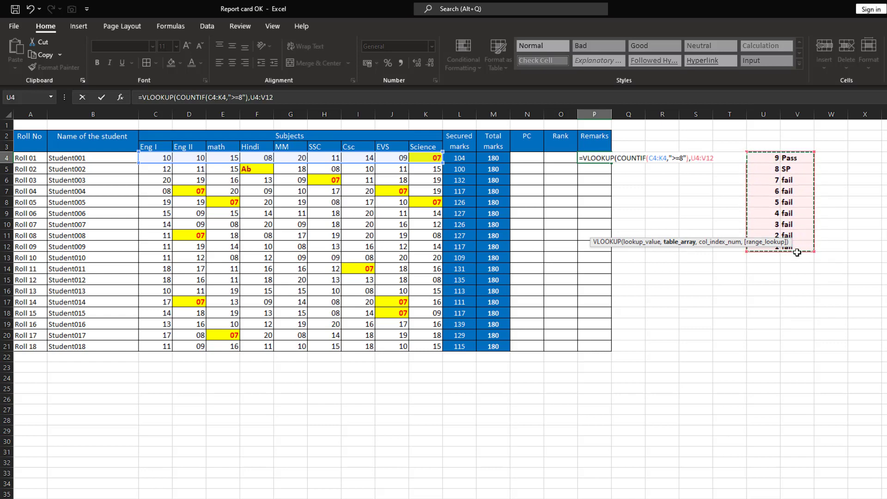
key(F4)
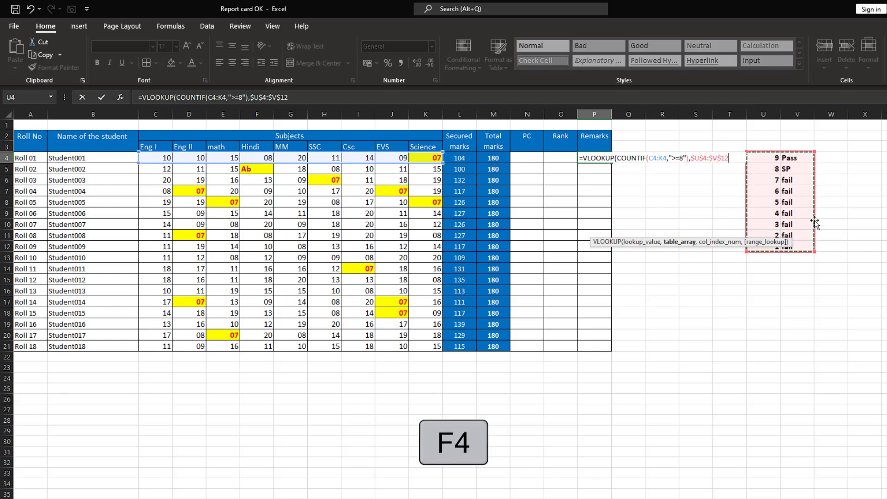
text(,2)
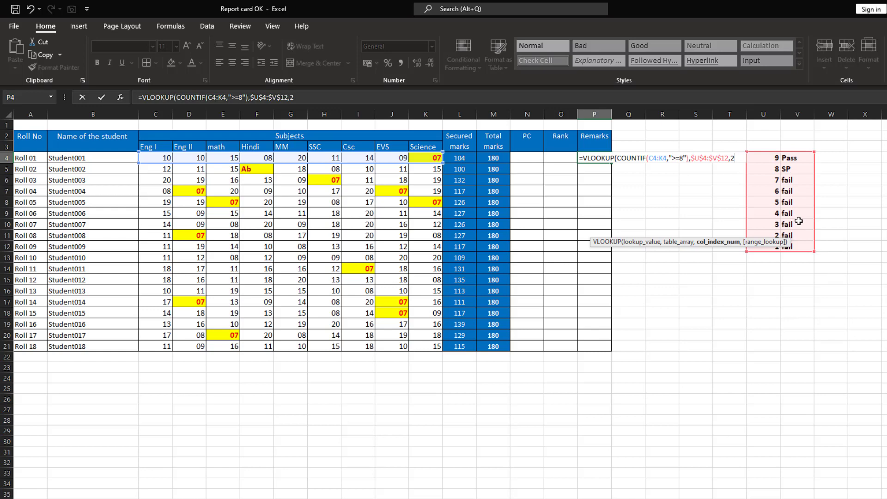
text(,)
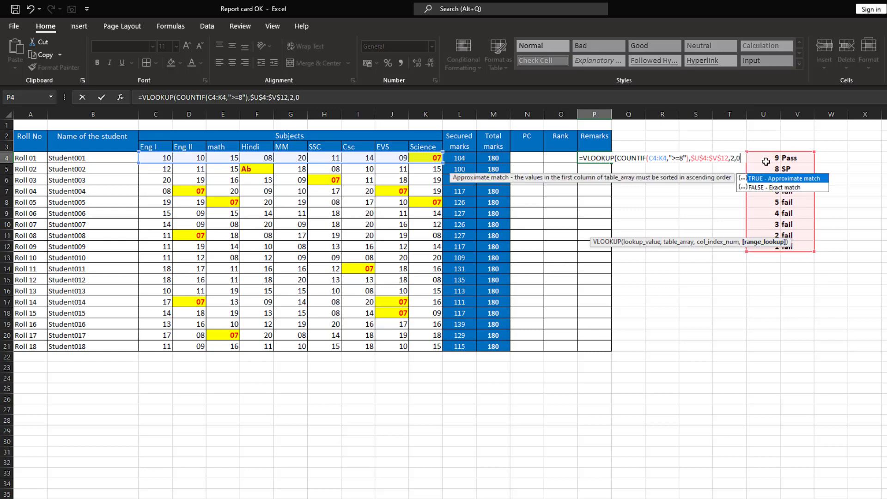
text(0))
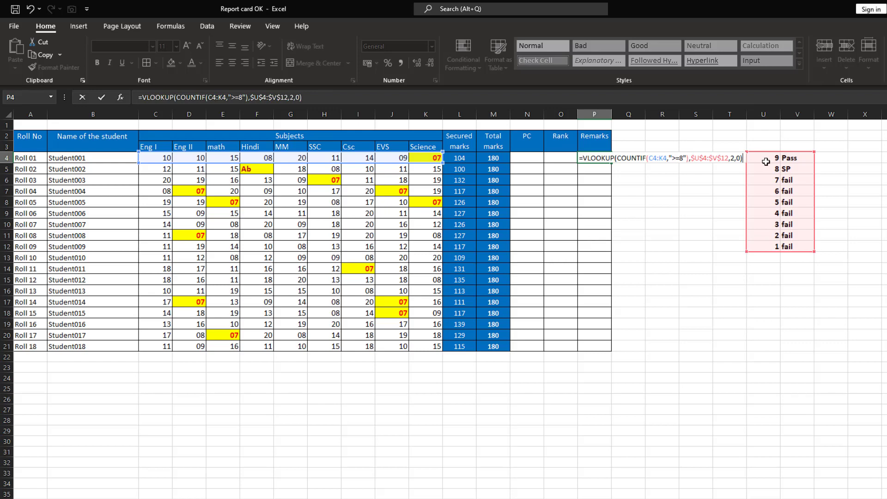
key(Return)
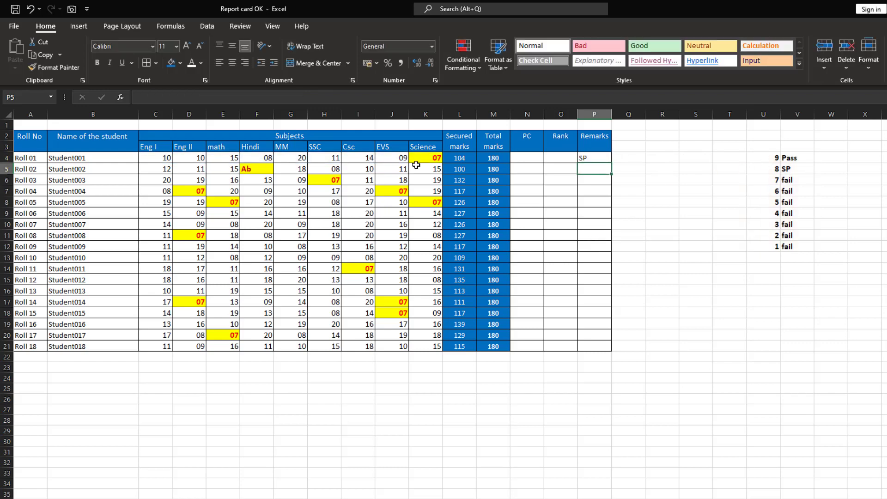
click(587, 159)
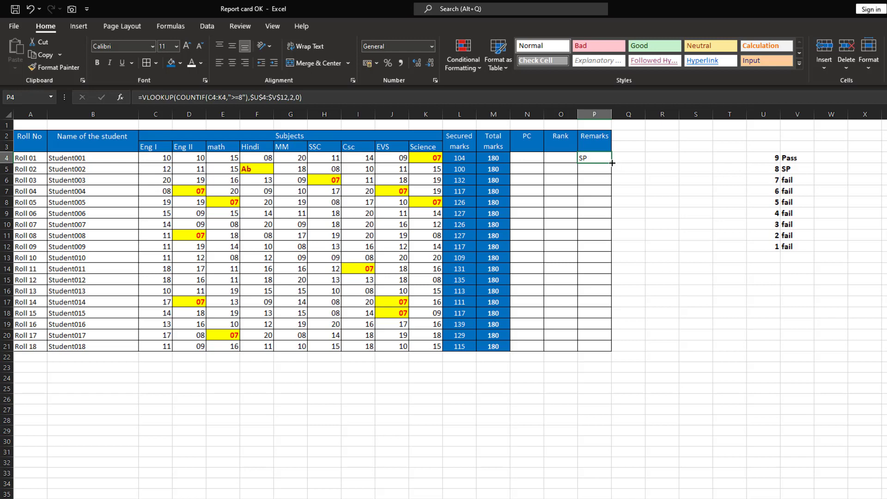
double_click(612, 162)
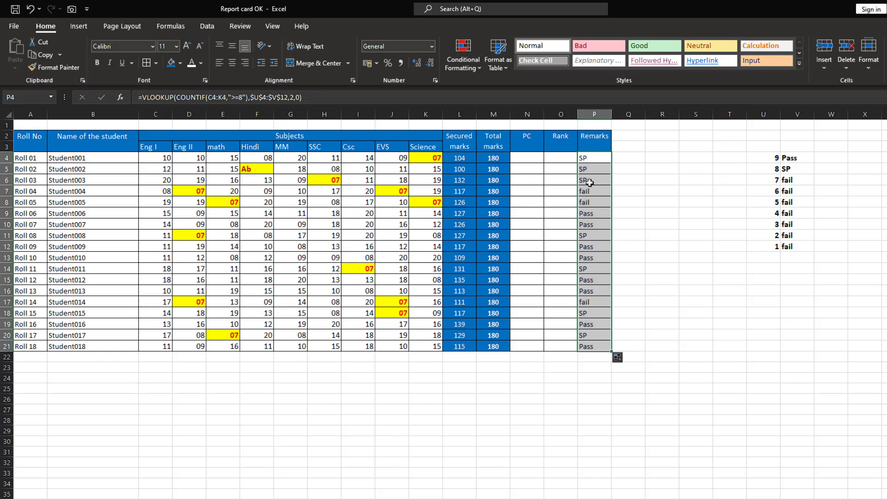
Change the MM mark for Roll 02 in G5 to 2.
click(261, 170)
click(294, 169)
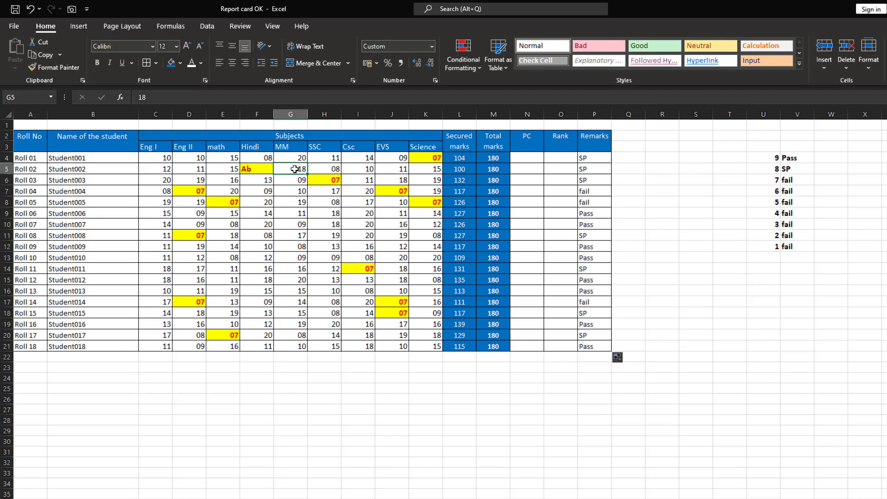
text(2)
key(Return)
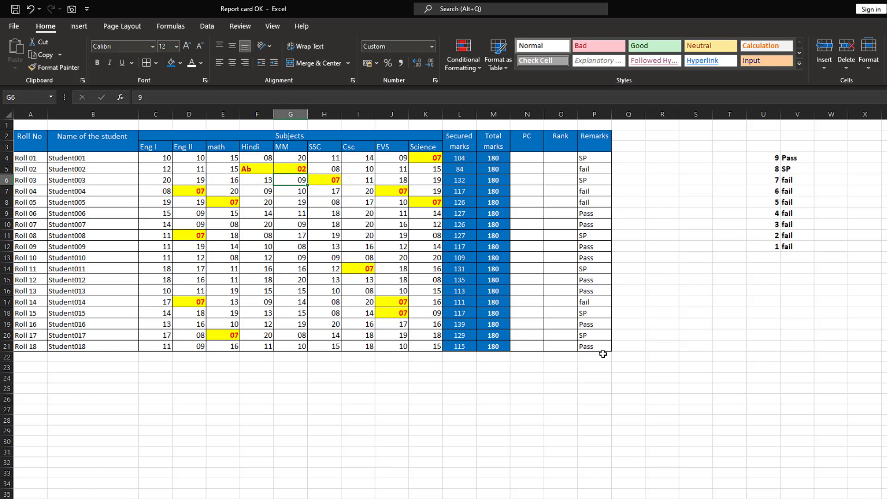
Create a new conditional formatting rule for remarks P4:P21 that targets cells whose specific text contains Pass.
click(595, 160)
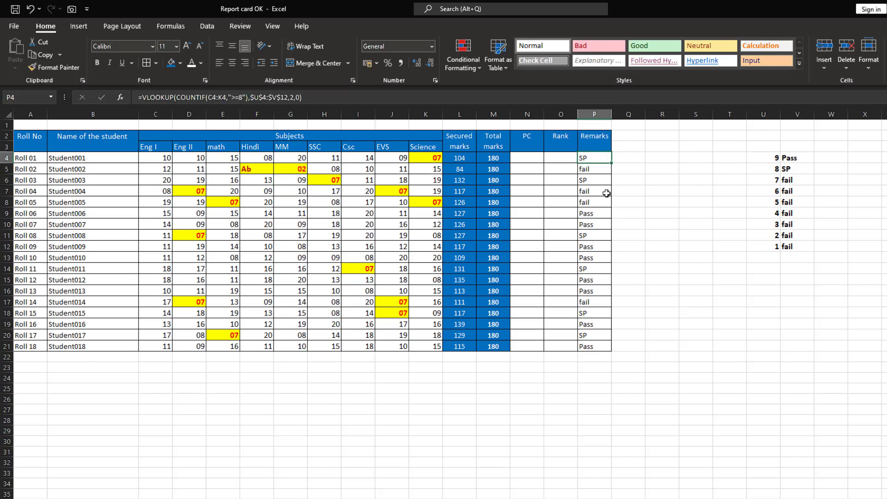
shift+click(600, 349)
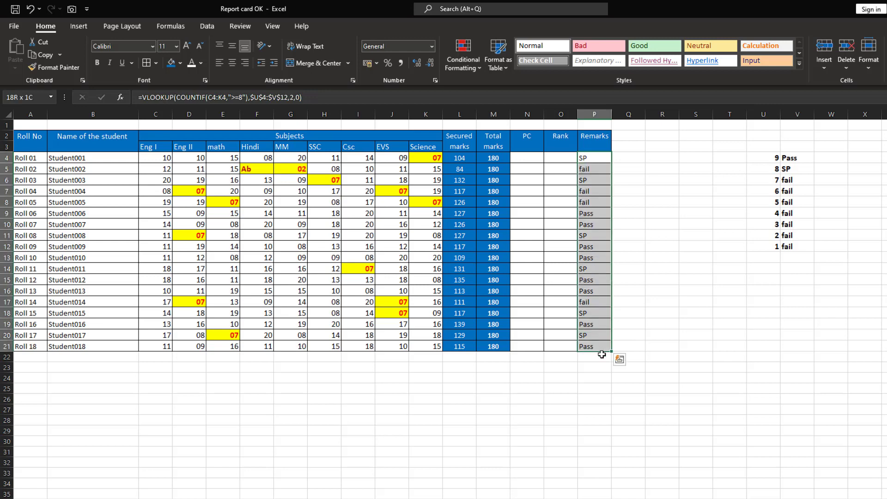
click(464, 68)
click(479, 213)
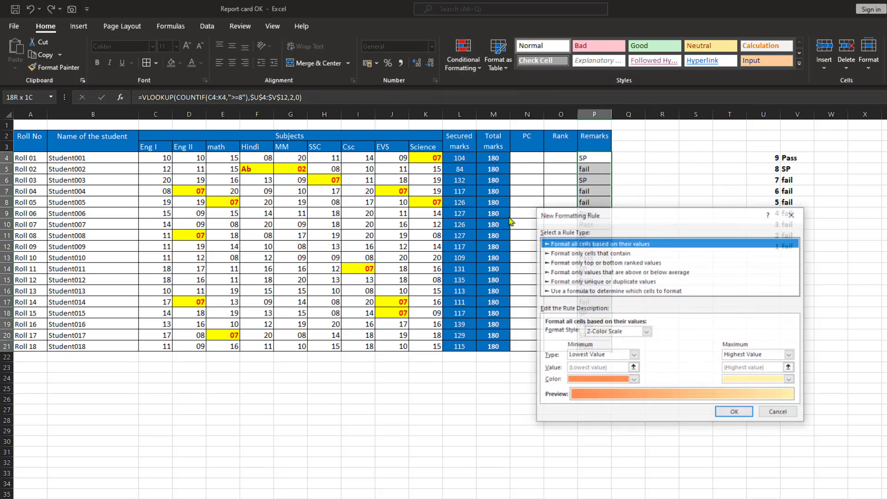
click(582, 254)
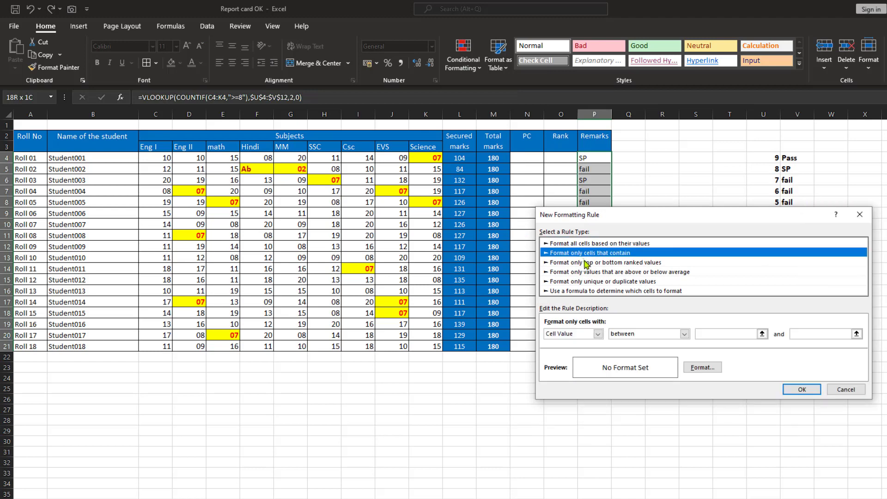
click(598, 334)
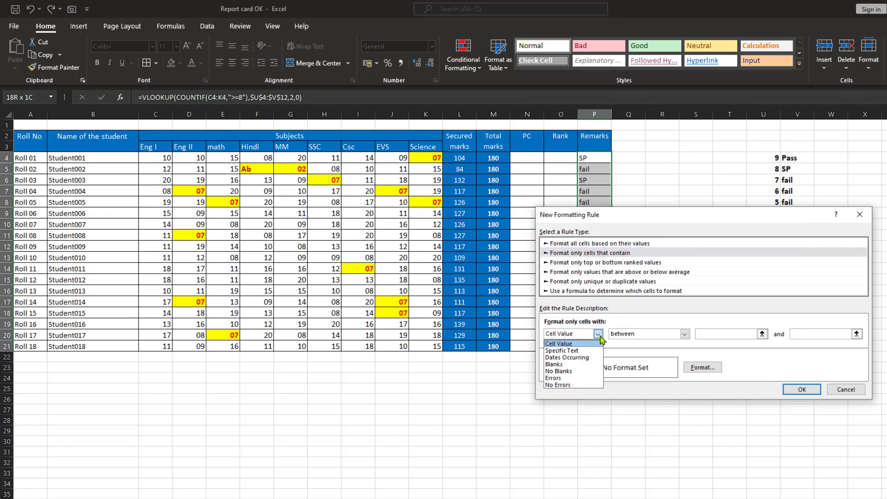
click(563, 350)
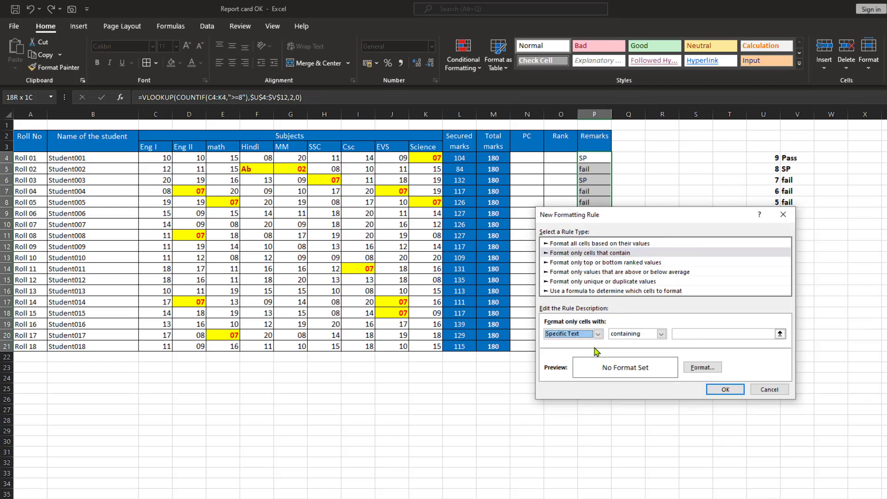
click(697, 333)
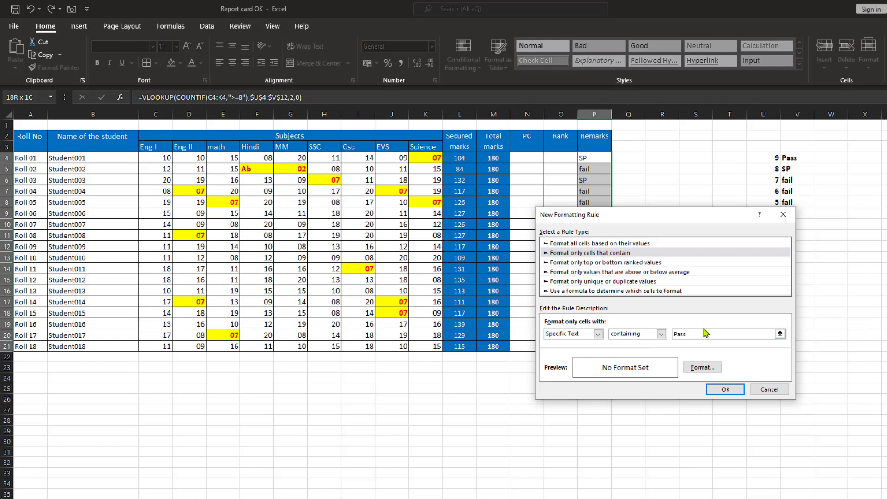
Give the Pass rule a purple fill with bold light green text, and apply the rule to the remarks.
click(703, 367)
click(608, 187)
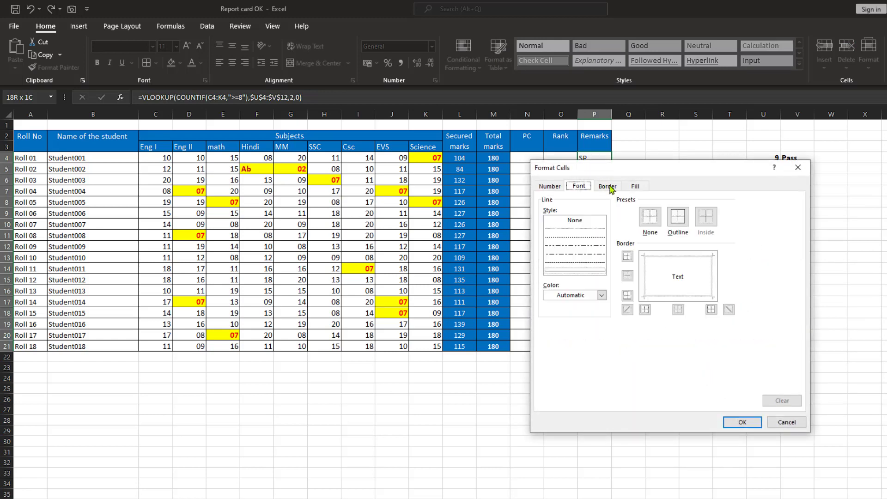
click(636, 186)
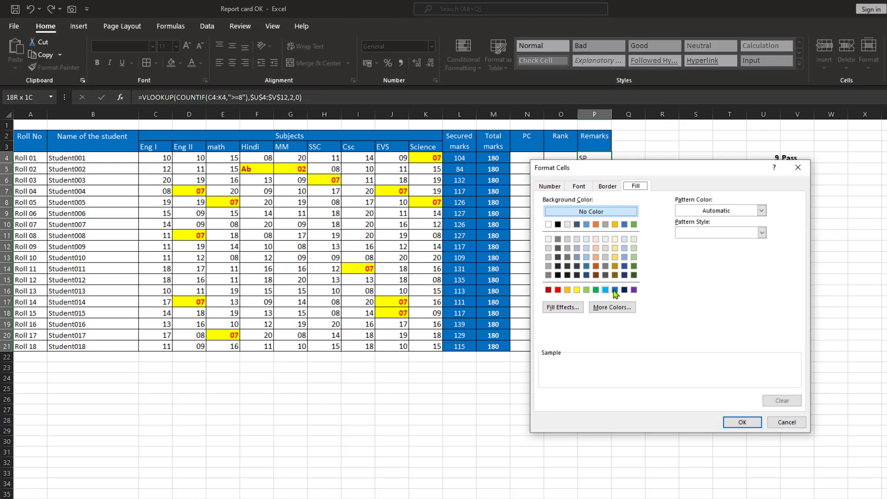
click(634, 290)
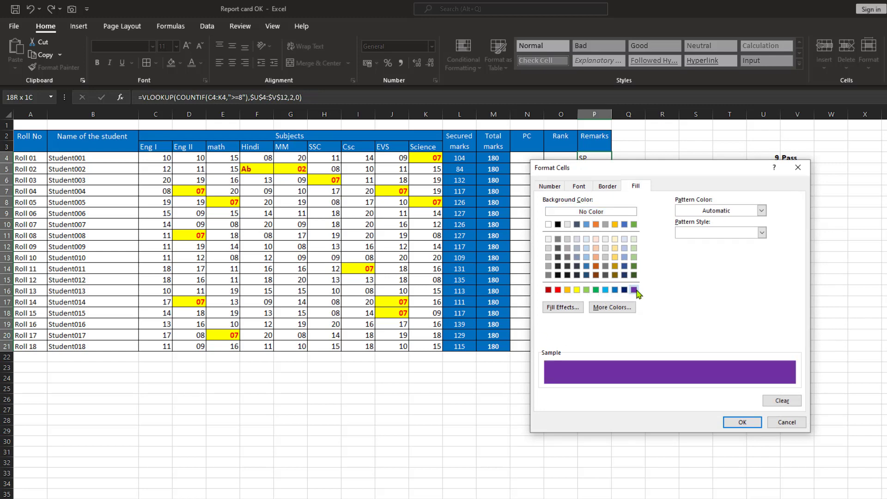
click(579, 186)
click(742, 273)
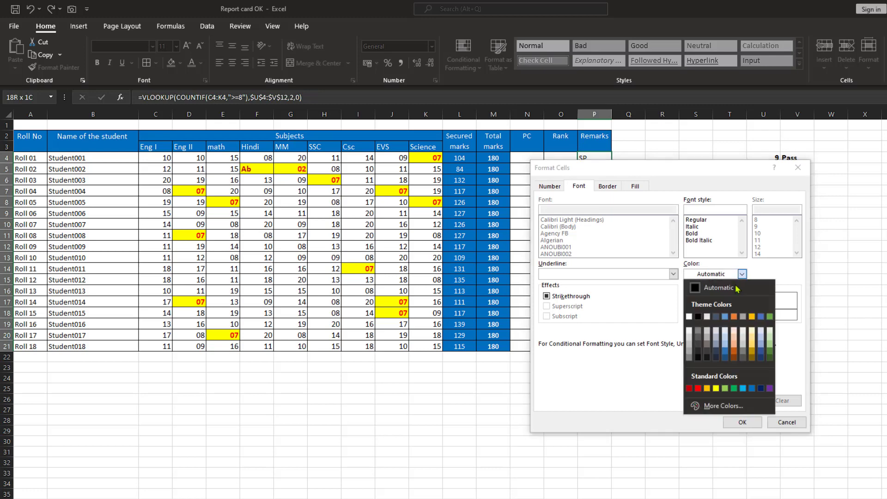
click(725, 388)
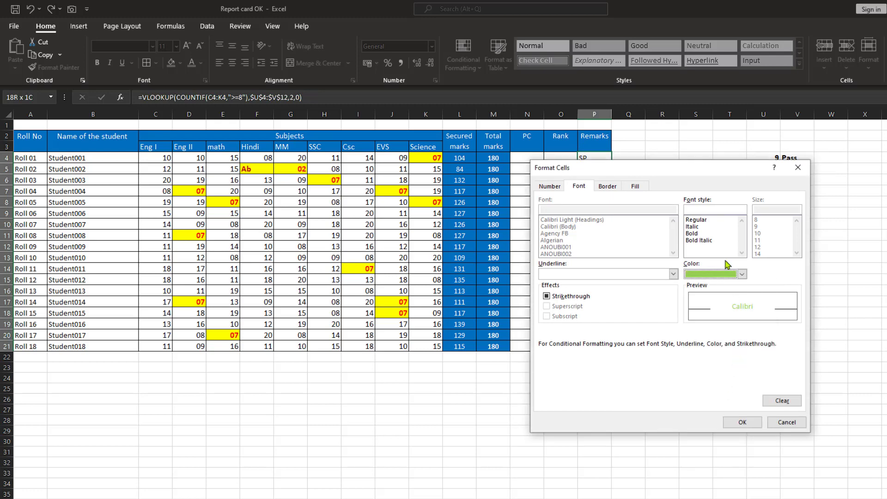
click(694, 236)
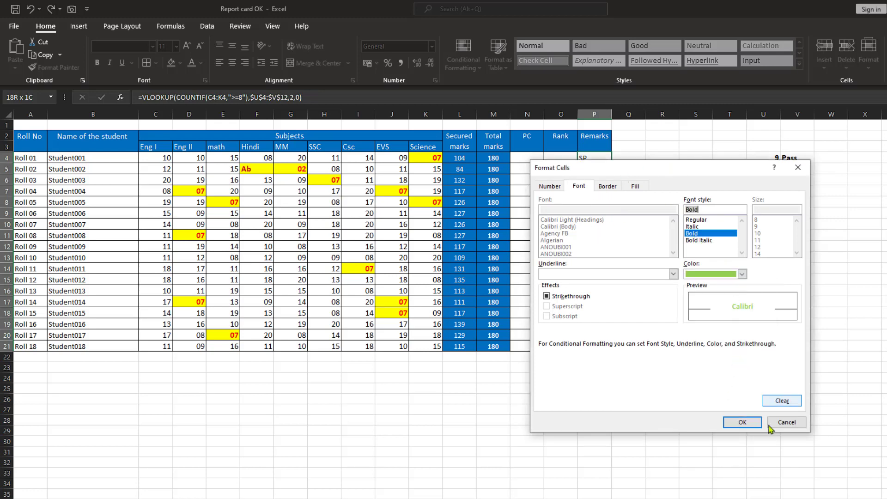
click(744, 423)
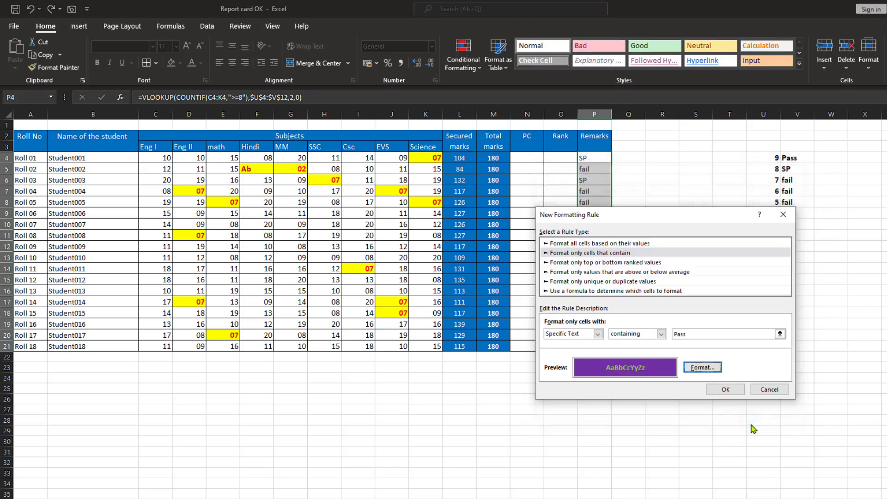
click(725, 390)
click(694, 281)
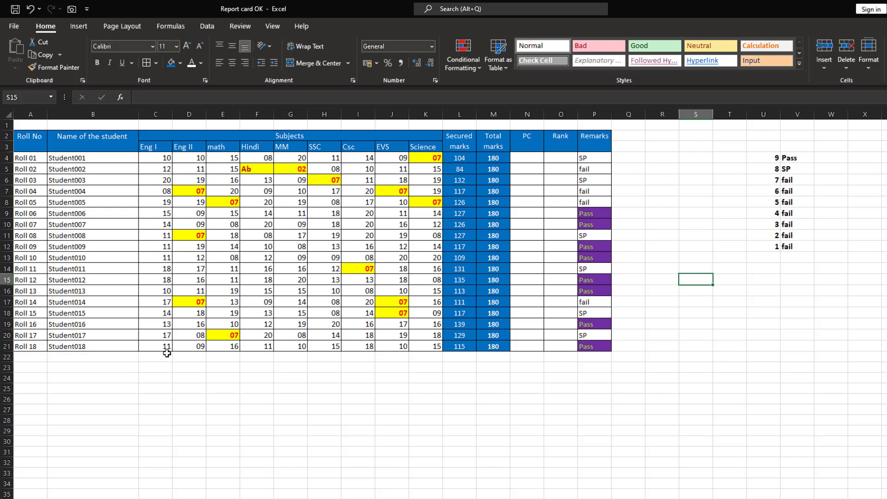
Check the remarks of Roll 18 and Roll 17 against their marks, and change Roll 14's SSC mark in H17 to 1.
drag(165, 347, 432, 346)
click(602, 346)
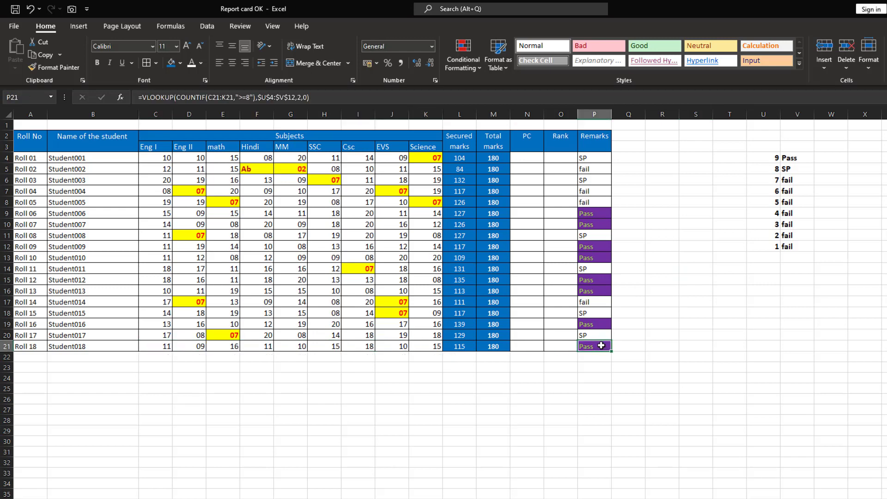
click(226, 334)
click(583, 335)
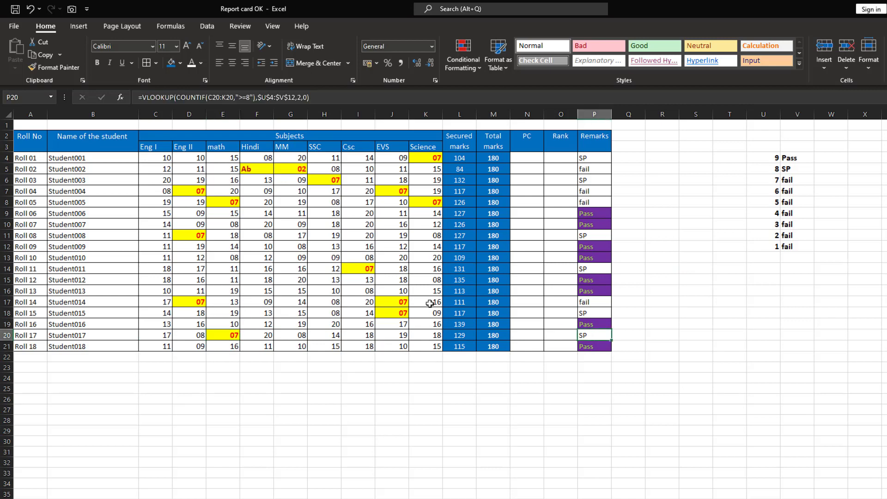
click(329, 303)
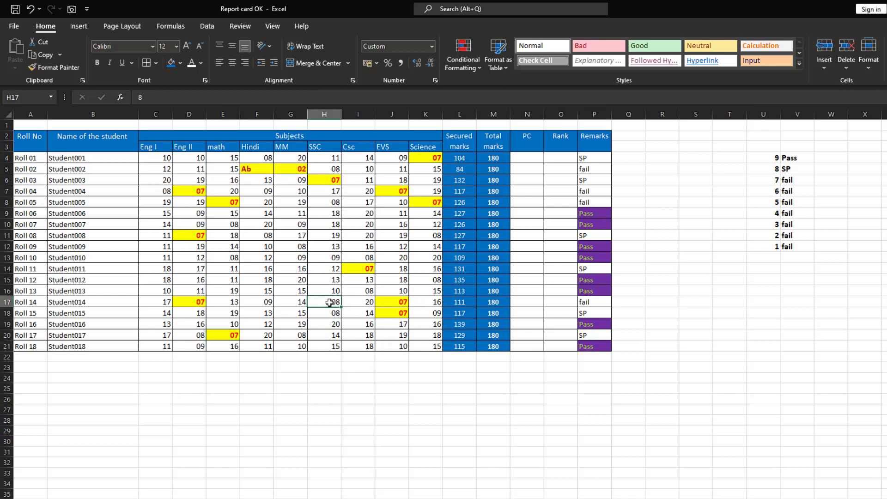
text(1)
key(Return)
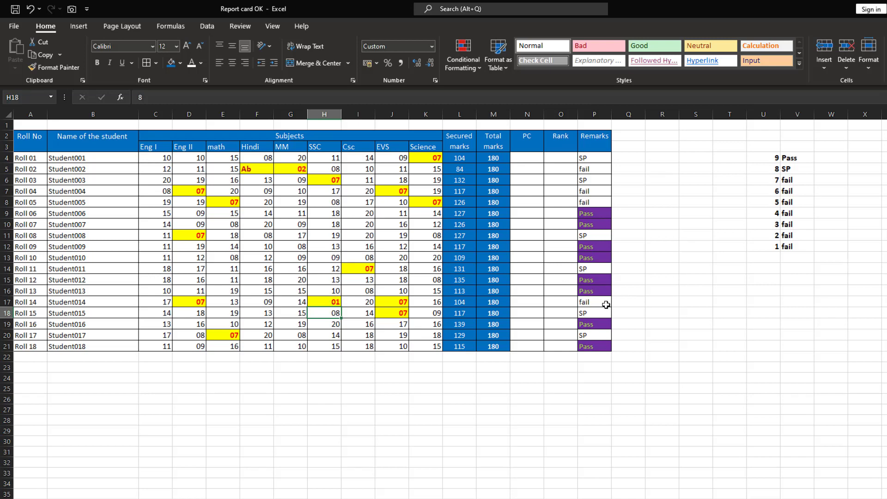
click(602, 304)
Center the contents of the whole Remarks column P horizontally.
click(600, 114)
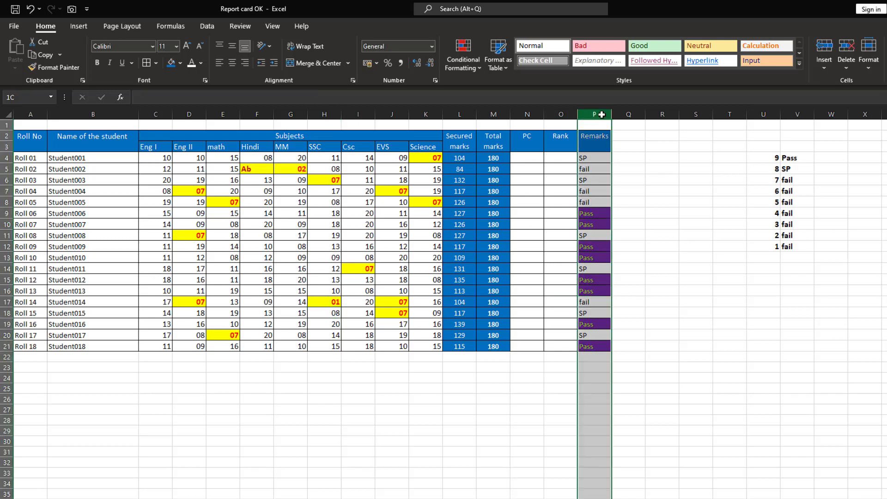
click(231, 63)
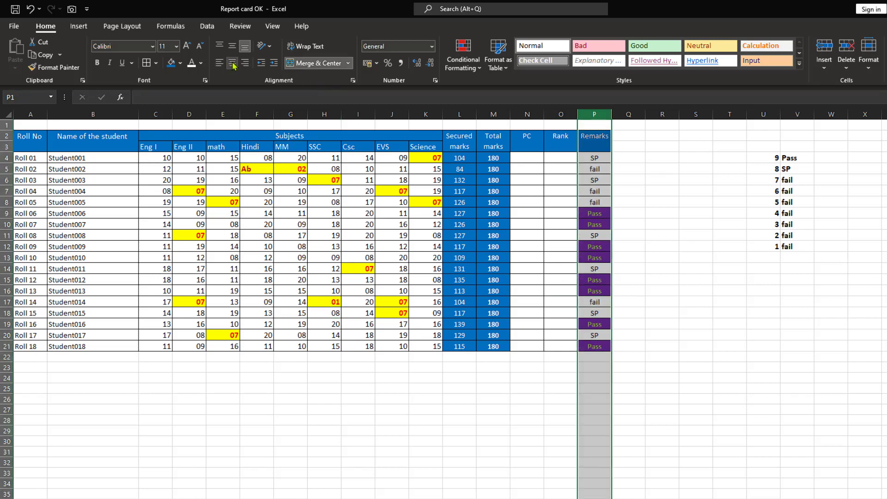
click(697, 205)
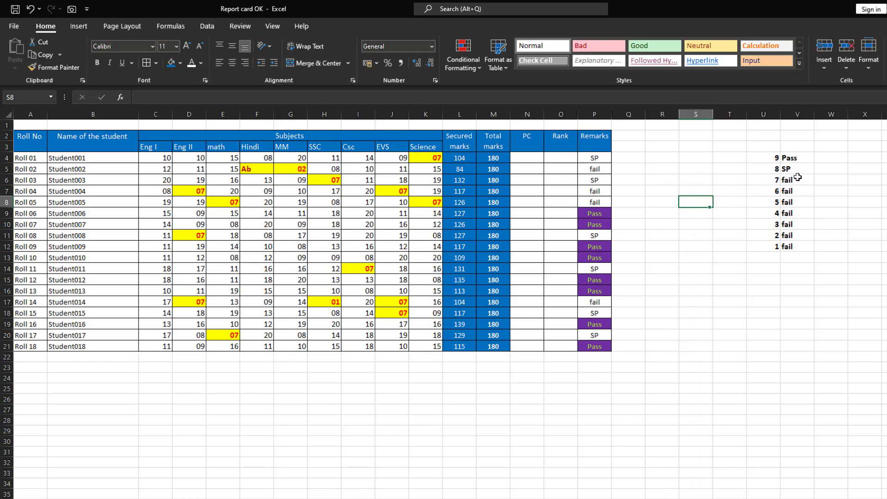
Change the lookup table's remark texts to uppercase, with PASS in V4 and FAIL in V6:V12.
click(798, 158)
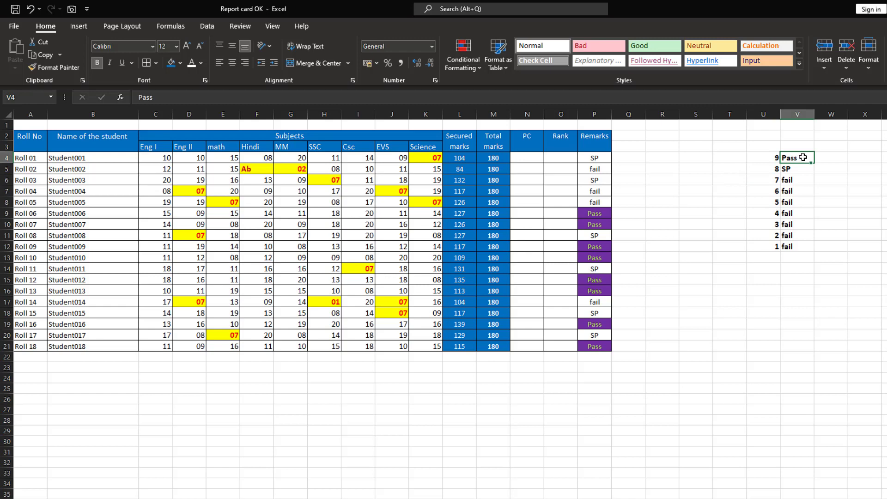
double_click(803, 157)
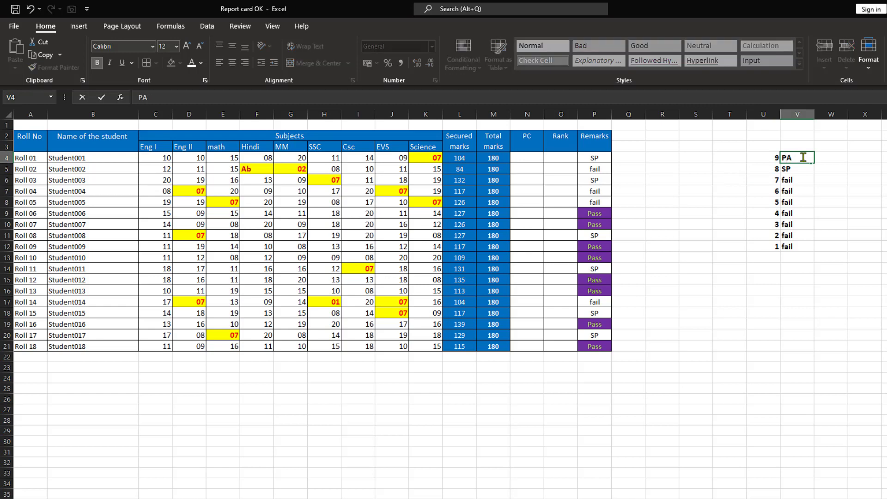
text(ASS)
key(Return)
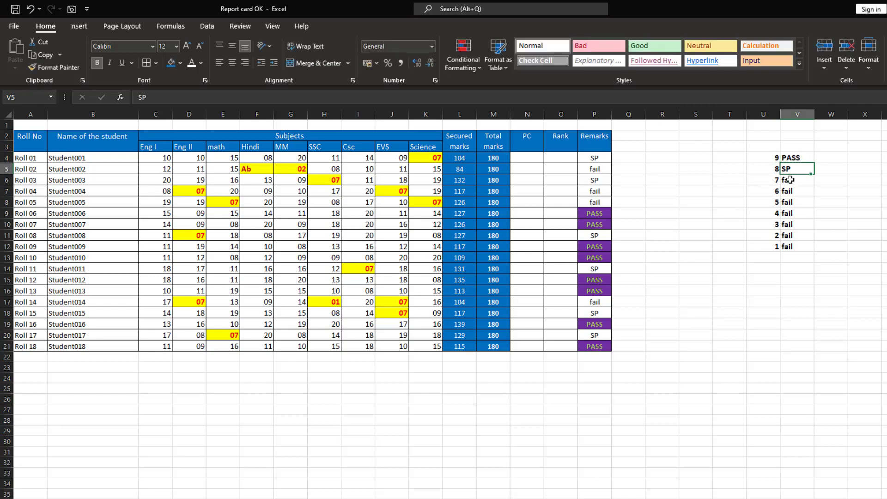
key(Return)
shift+click(804, 247)
text(FAil)
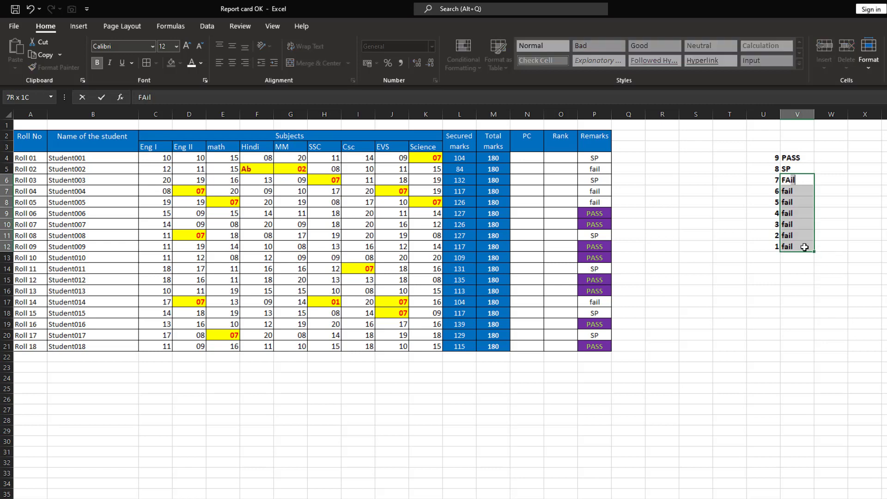
key(ctrl+Return)
click(683, 268)
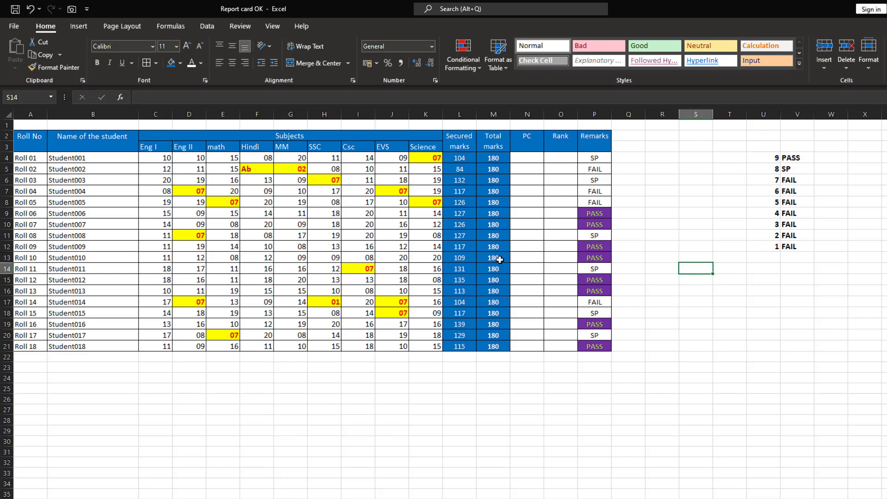
click(521, 155)
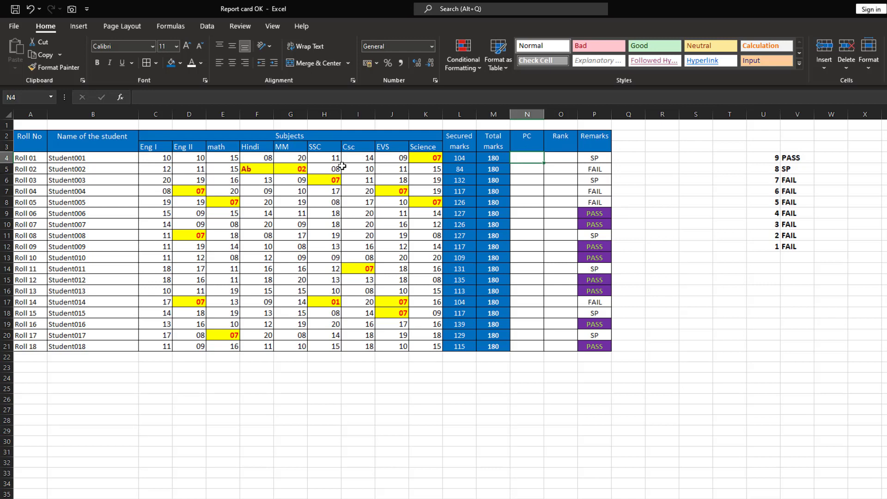
drag(161, 160, 434, 160)
drag(528, 157, 527, 346)
click(568, 158)
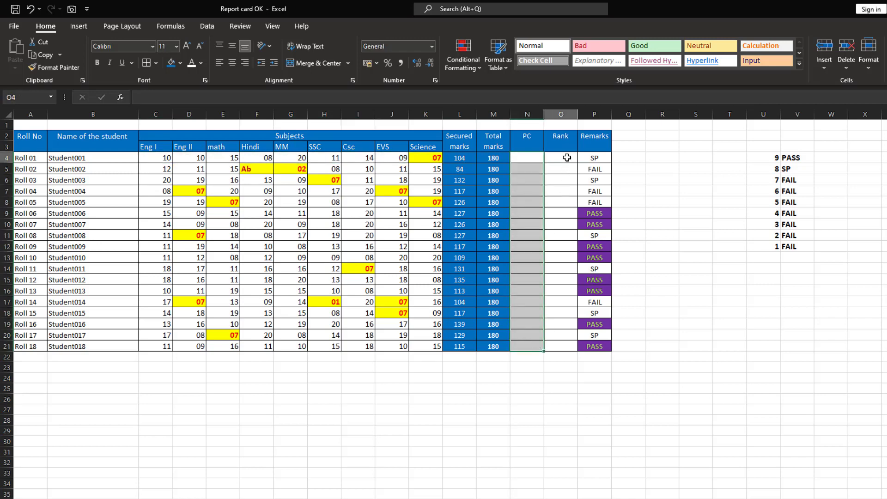
click(412, 157)
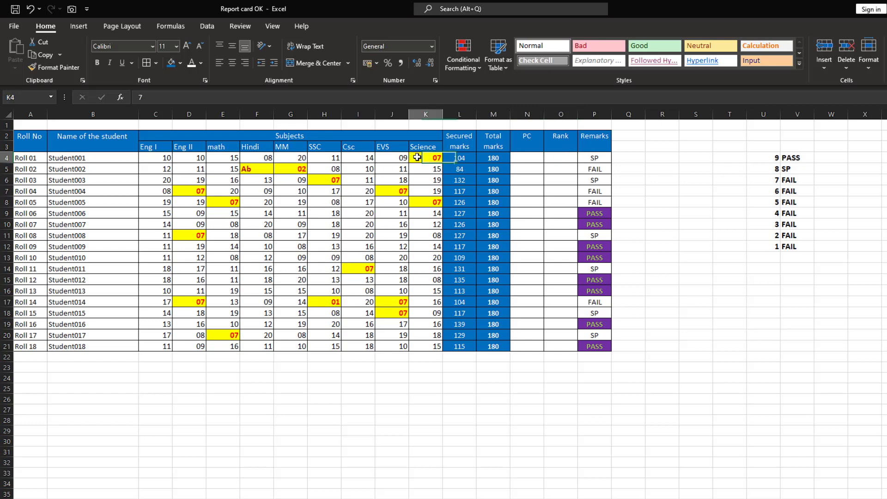
click(536, 160)
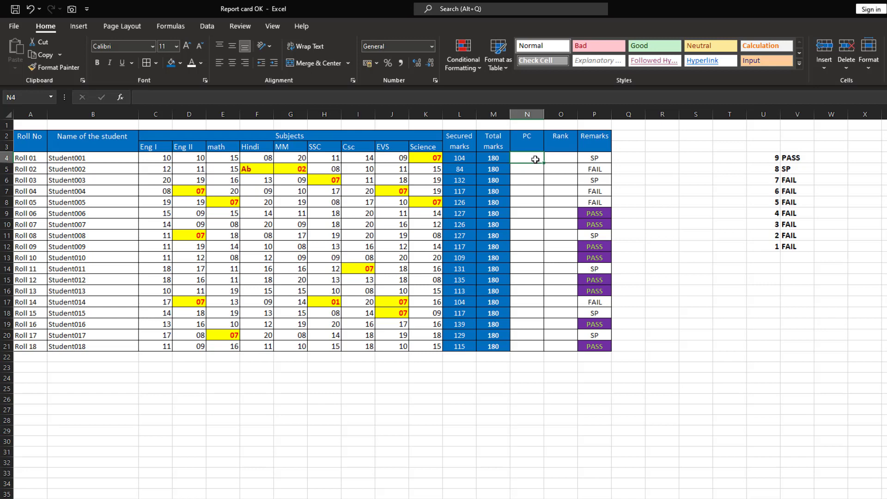
click(567, 156)
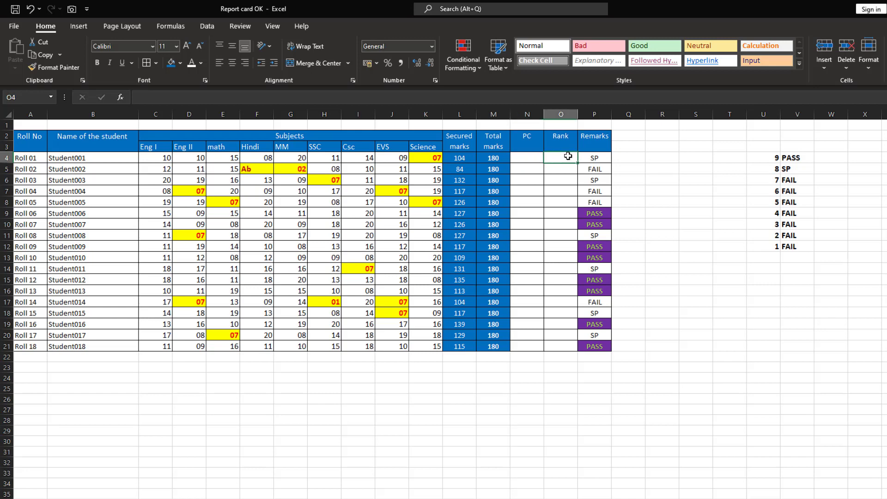
Start an IF formula in PC cell N4 that tests whether MIN(C4:K4) is at least 8.
click(526, 162)
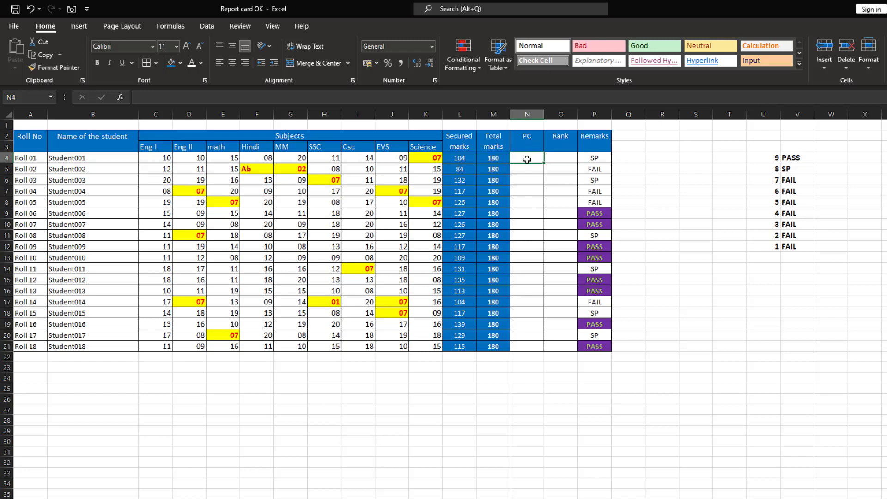
text(=)
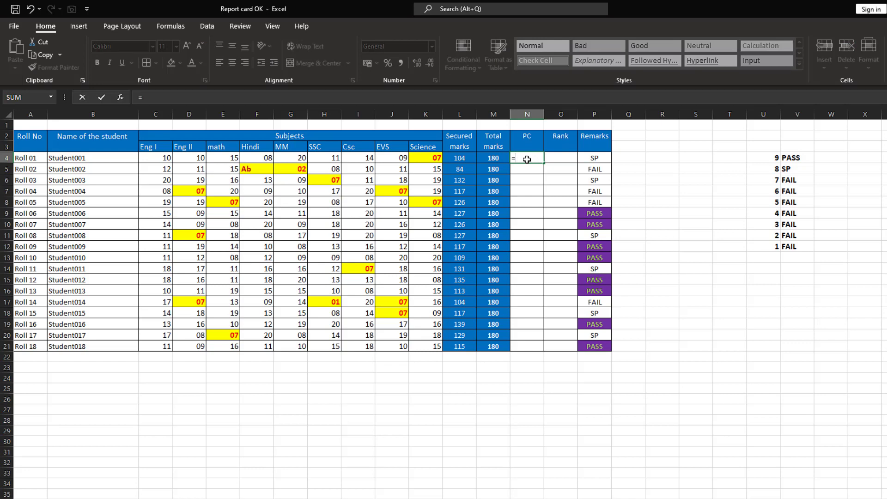
text(if)
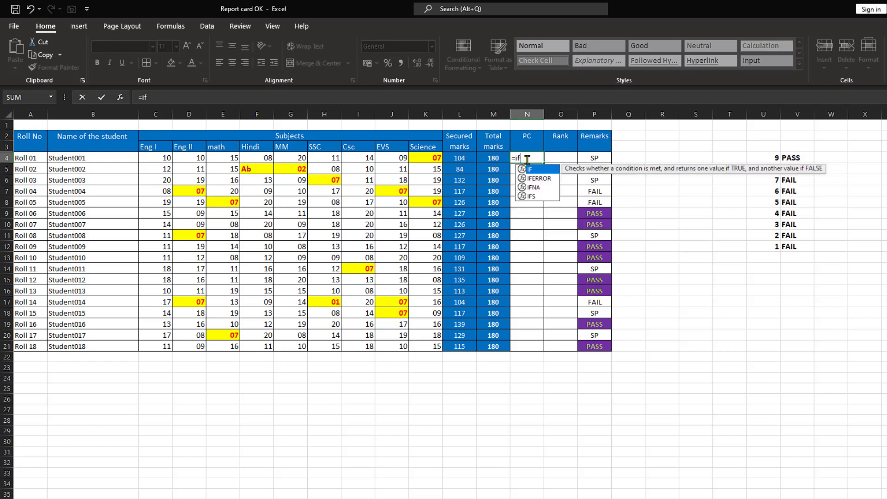
key(Tab)
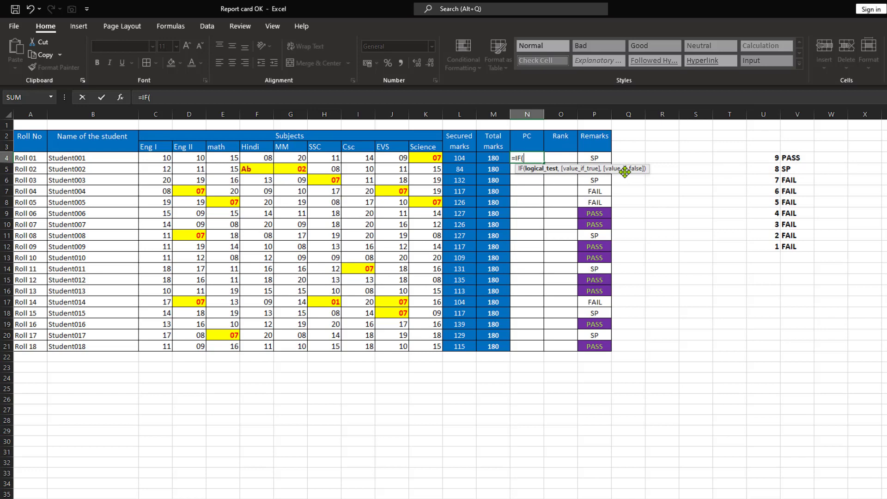
text(min)
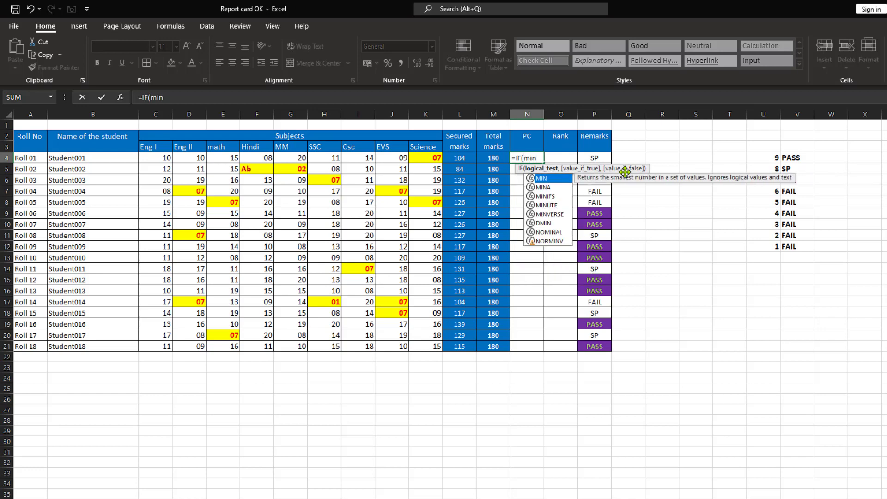
key(Tab)
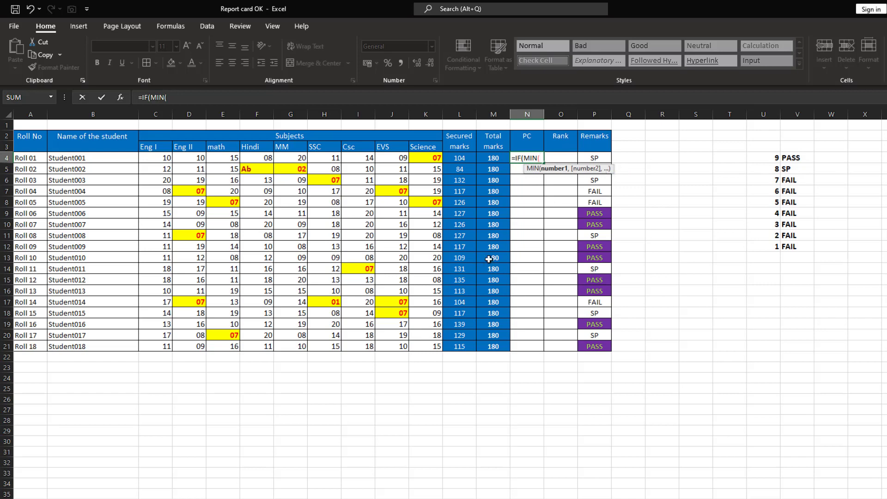
drag(157, 162, 434, 159)
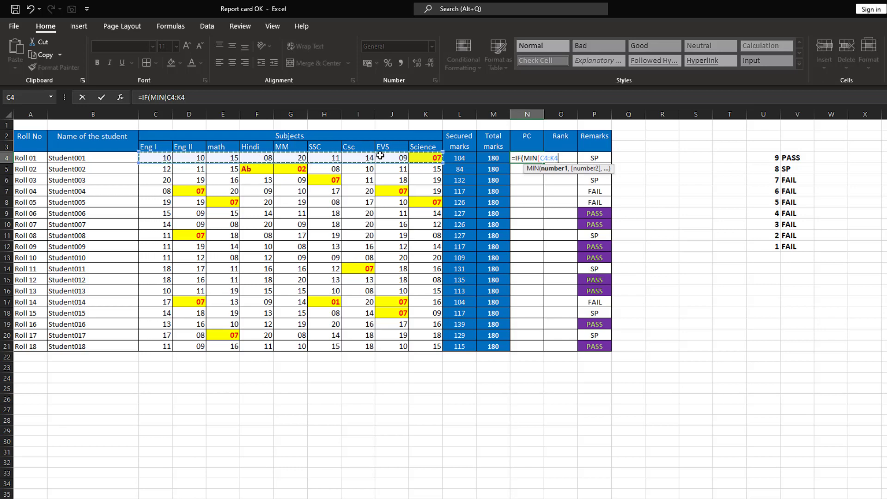
text()>=8)
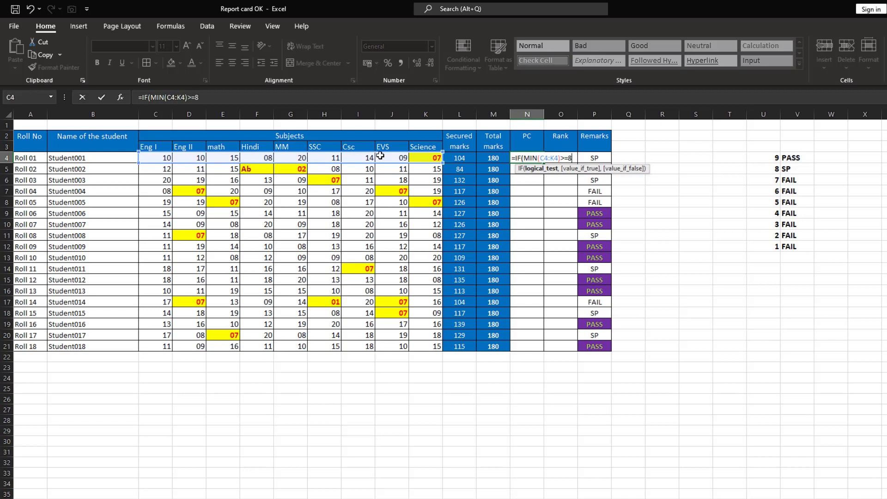
Complete the N4 formula to return SUM(C4:K4)/$M$4 when the test is true and "-" when it is false.
text(,)
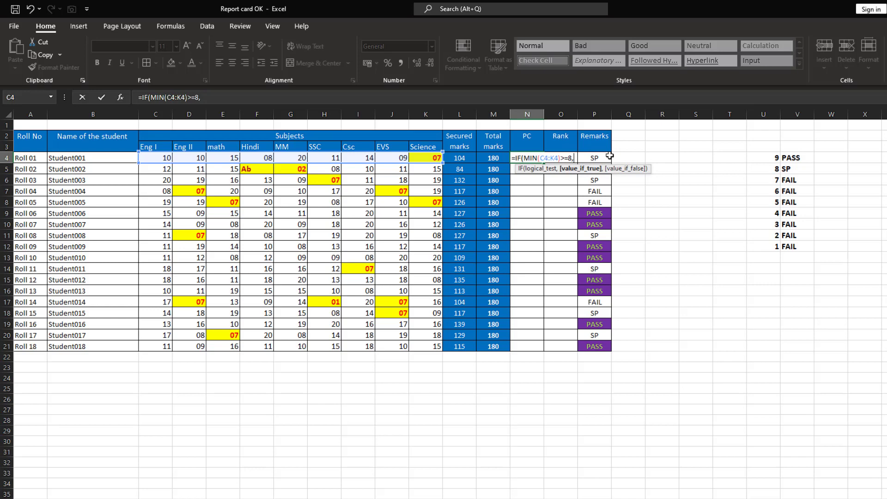
text(SUM()
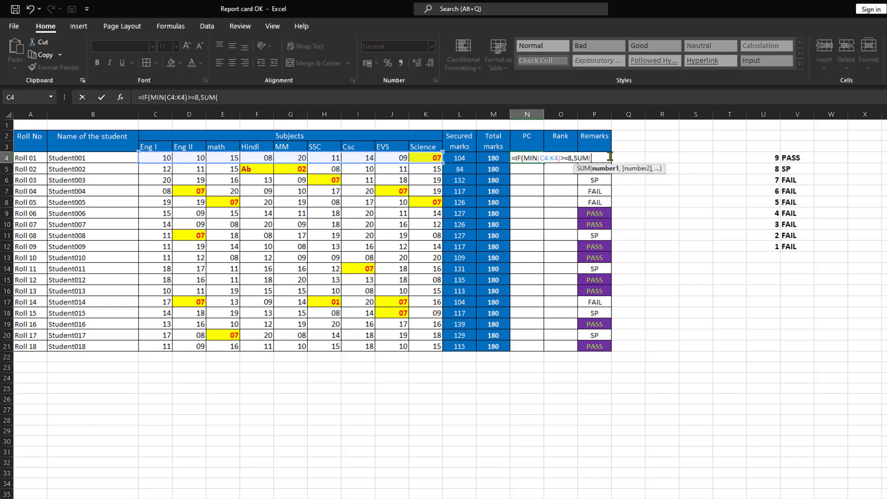
drag(150, 157, 426, 159)
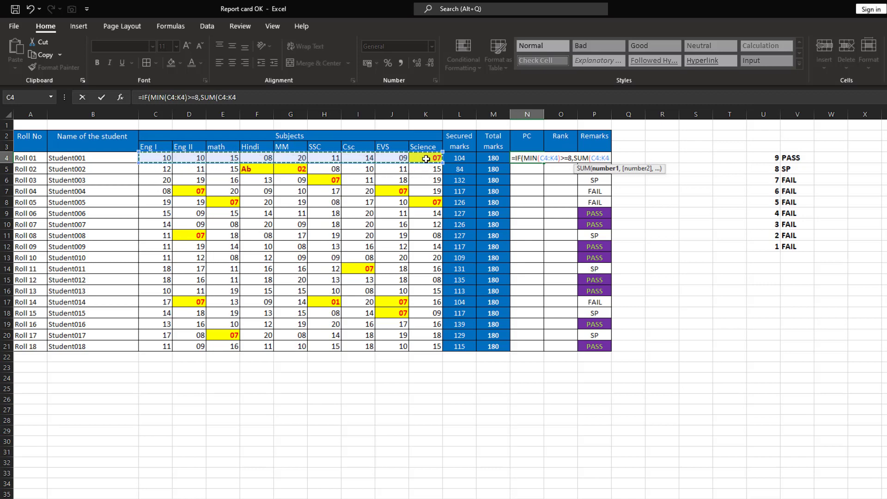
text())
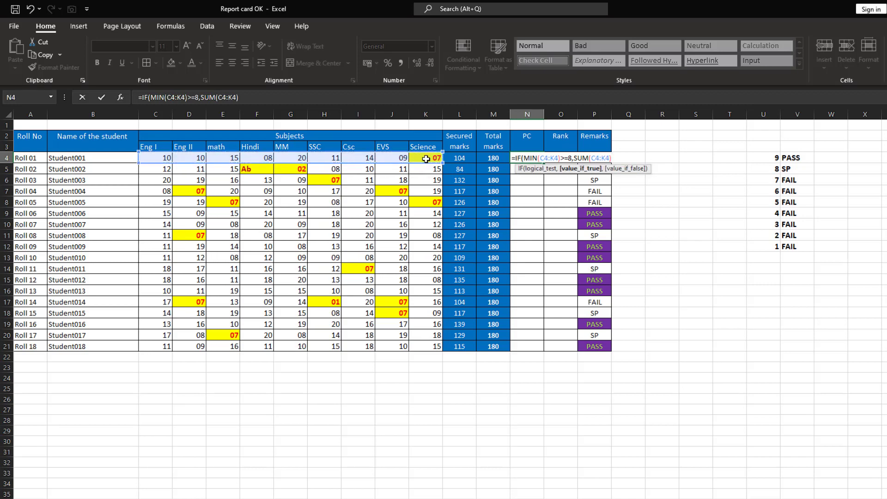
text(/)
click(496, 159)
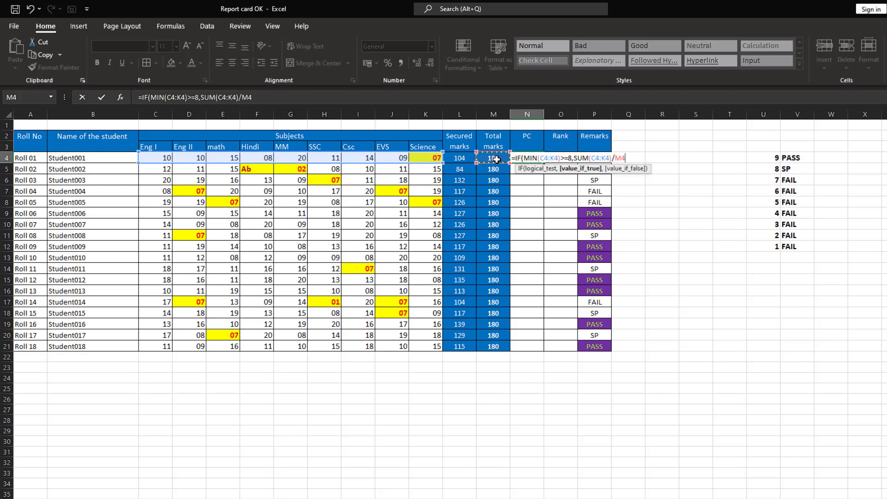
key(F4)
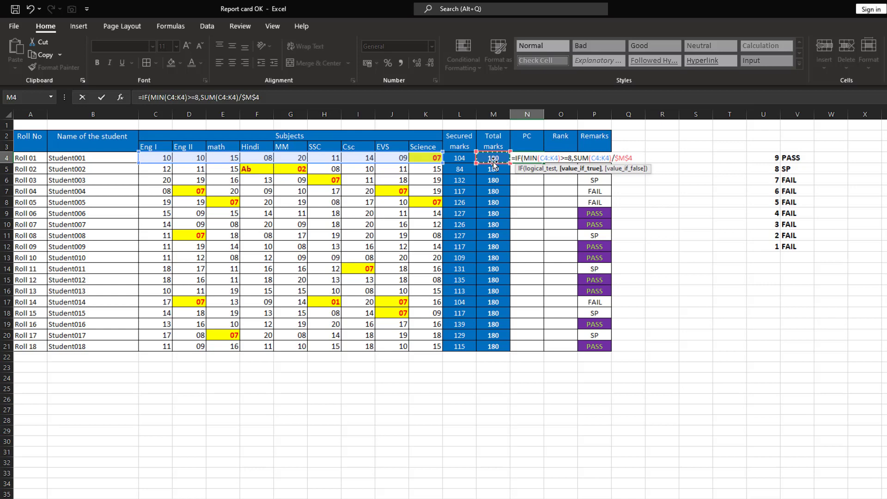
text(,"-)
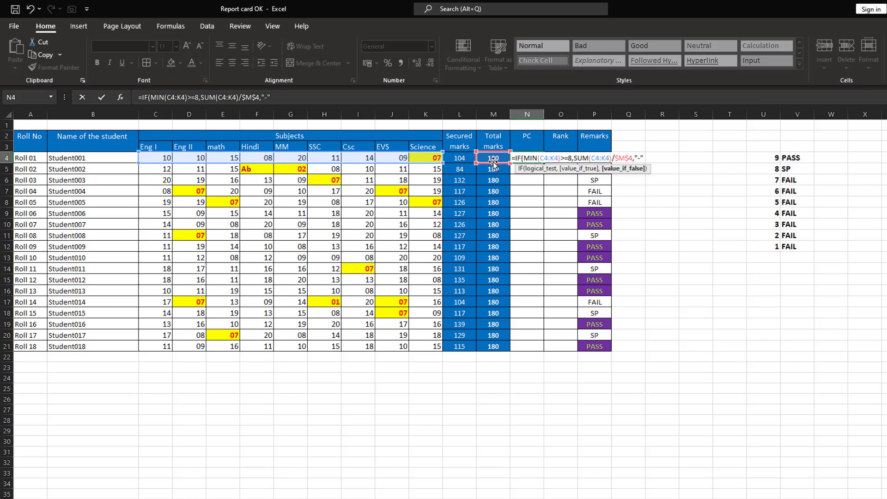
text())
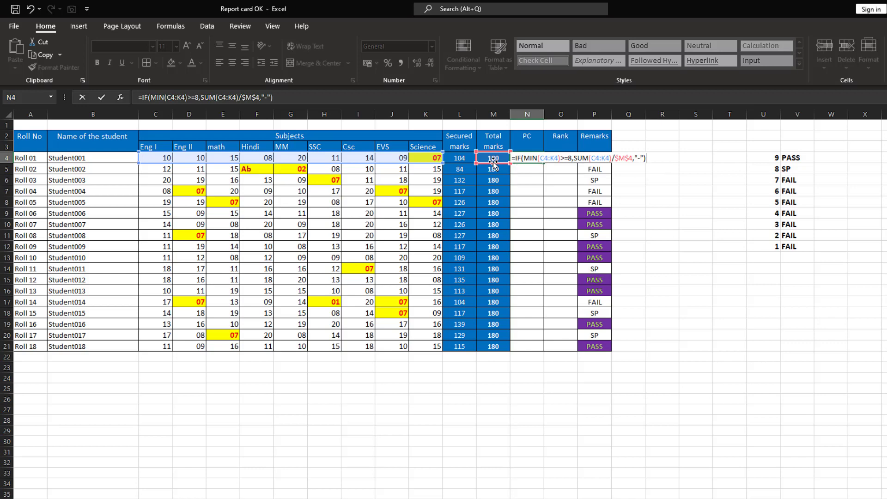
key(Return)
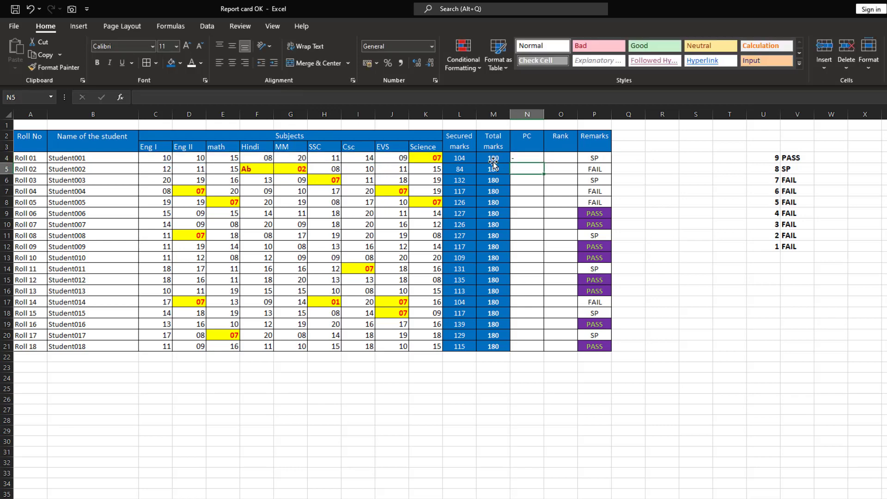
Center the PC column cells N4:N21 horizontally.
drag(535, 158, 519, 347)
click(232, 63)
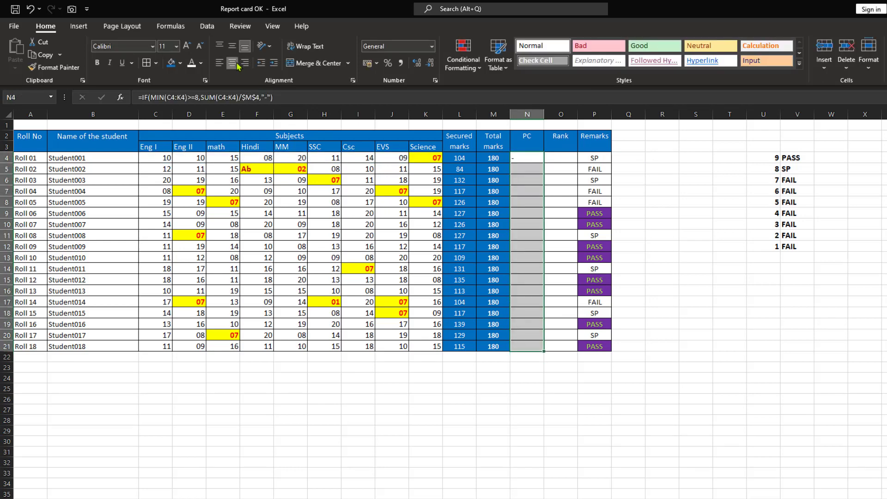
click(642, 188)
Fill the N4 formula down to N21 and format the PC results as Percentage.
click(531, 159)
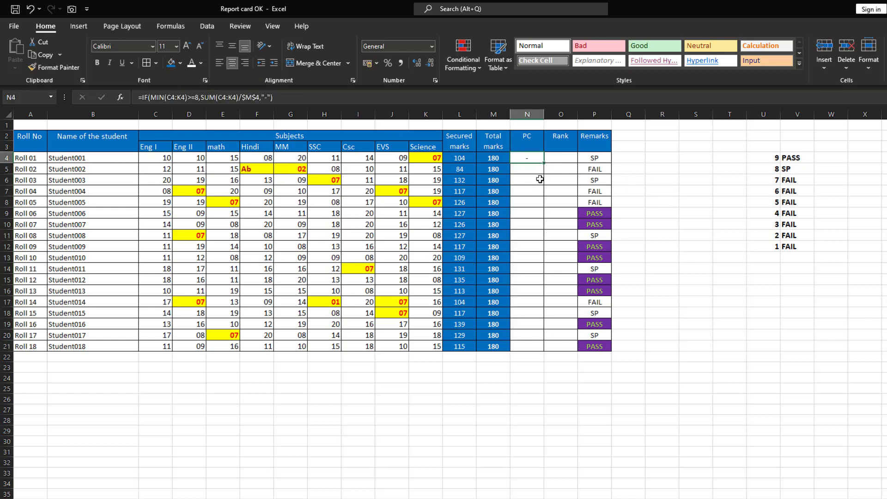
double_click(545, 163)
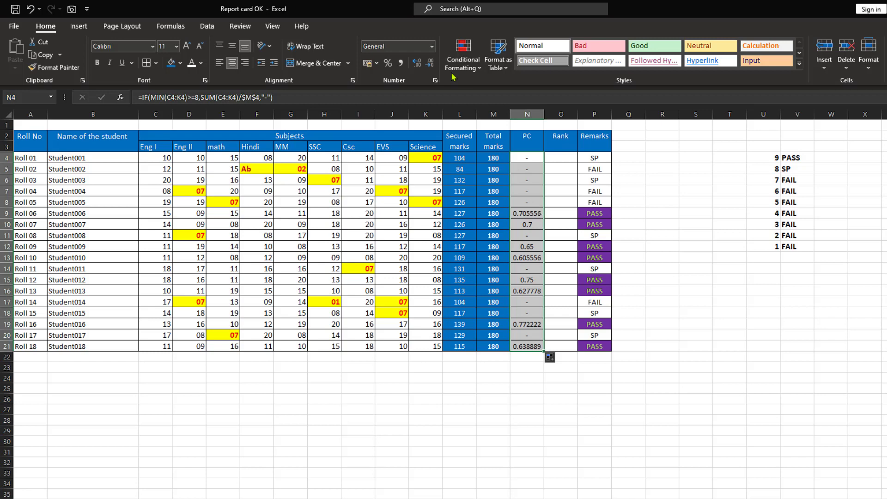
click(431, 46)
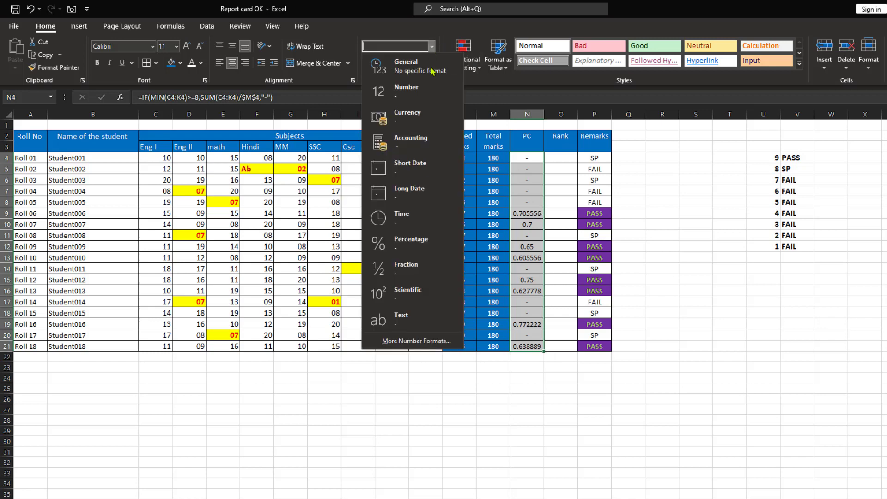
click(413, 243)
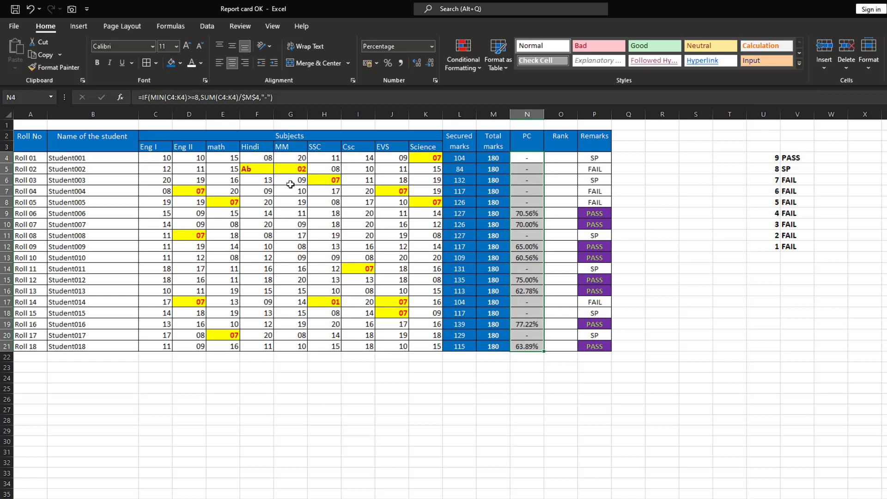
Change Roll 01's Science mark in K4 to 12, and check that student's remark and PC formulas.
click(436, 158)
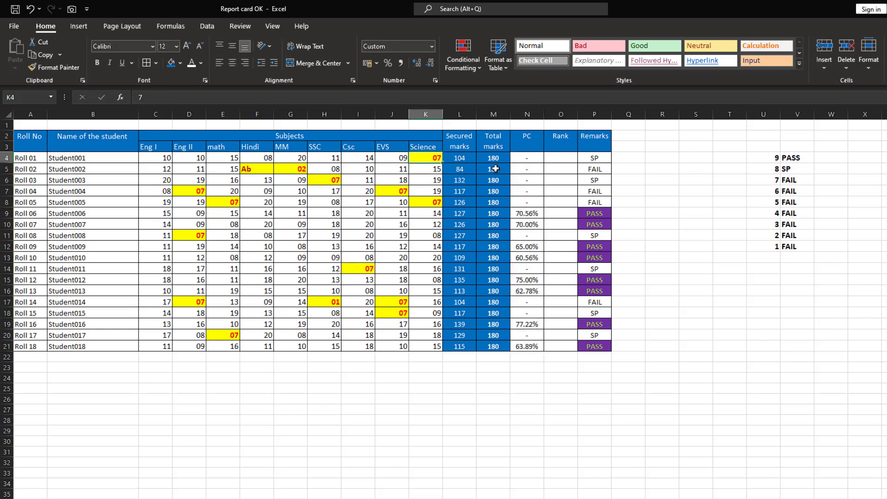
text(12)
key(Return)
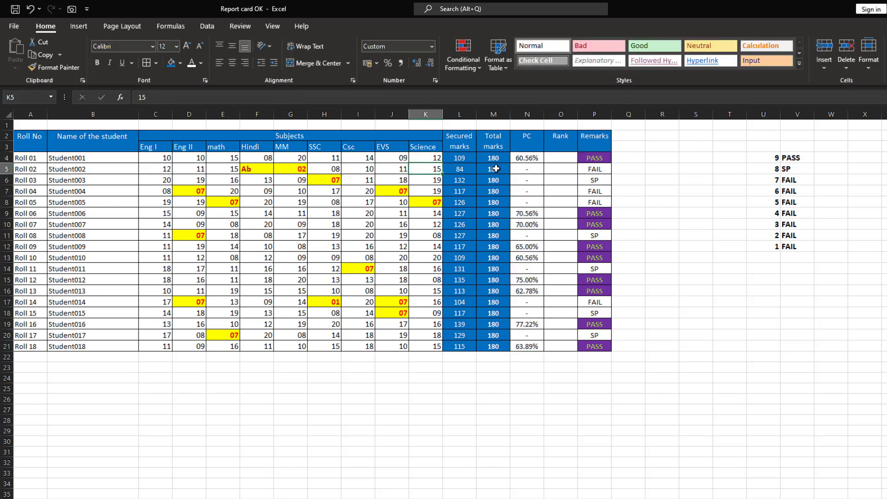
click(604, 158)
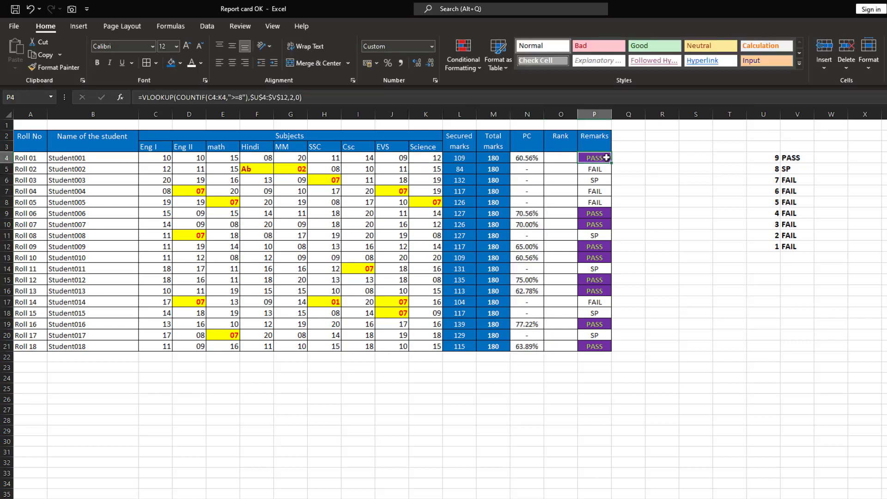
click(525, 159)
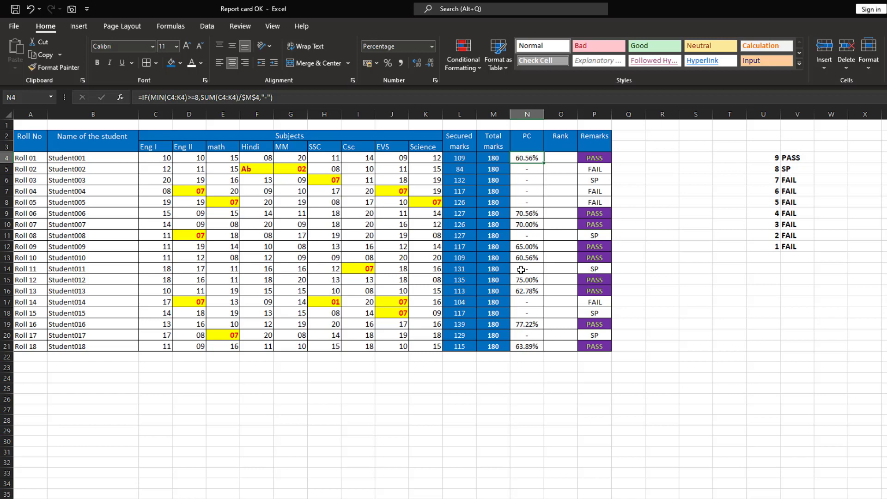
Review how the lookup table's subject counts and remarks in U4:V12 relate to the subject headings in C3:K3.
drag(770, 157, 778, 251)
click(798, 158)
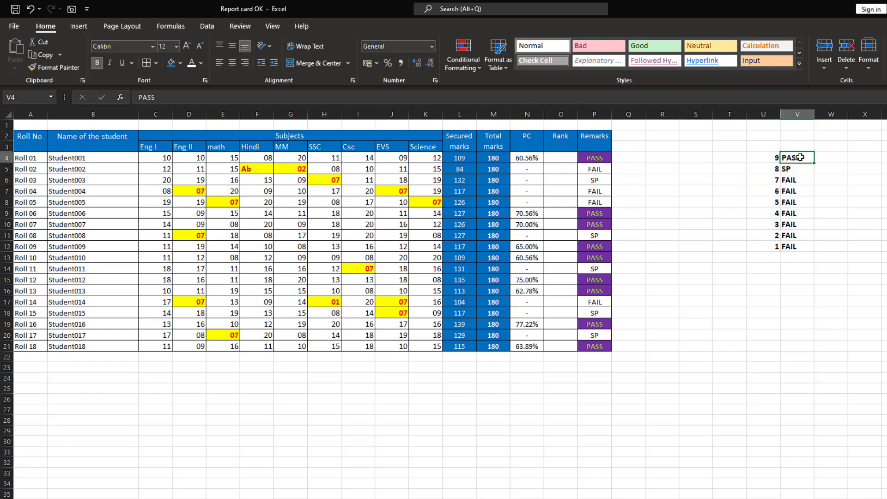
click(798, 169)
click(799, 191)
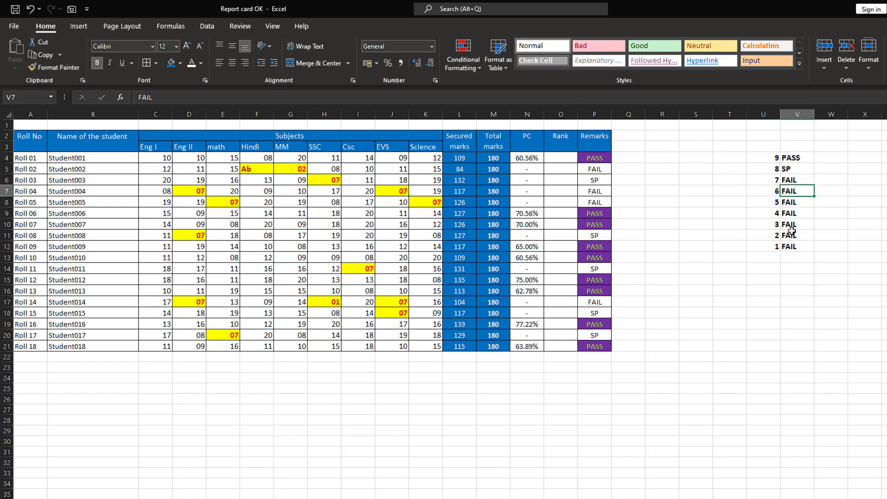
click(146, 148)
drag(146, 148, 422, 149)
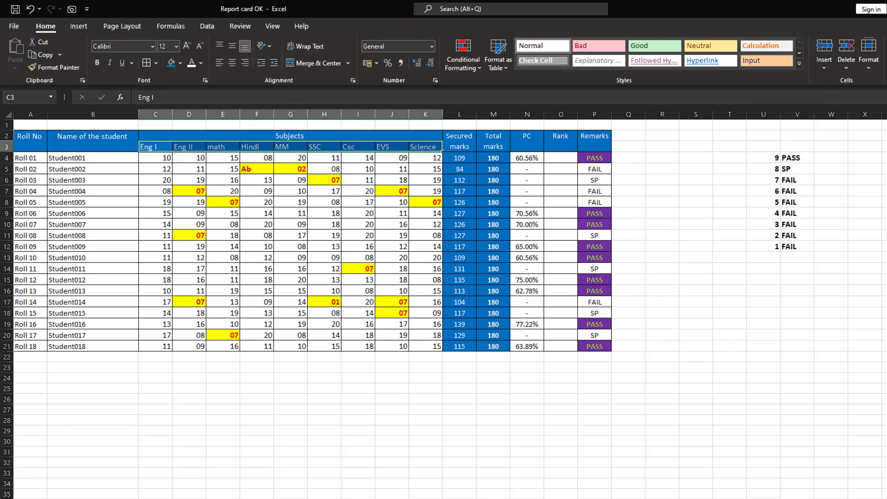
click(776, 158)
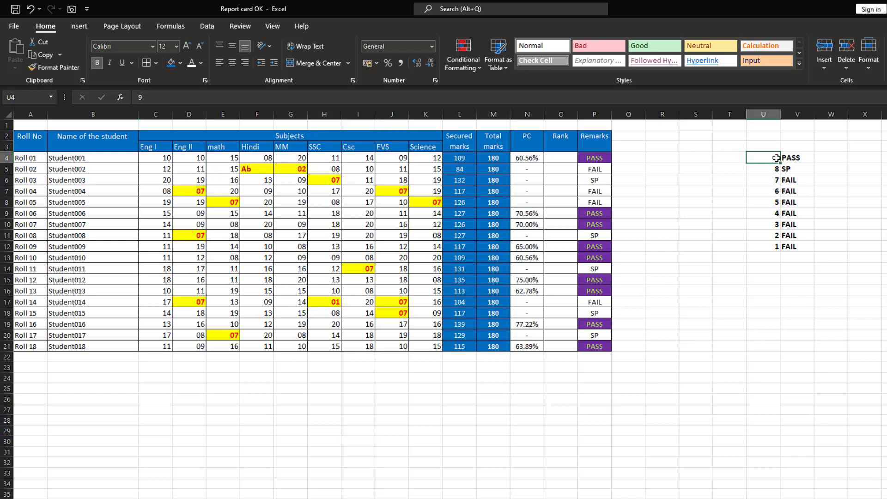
drag(149, 149, 381, 151)
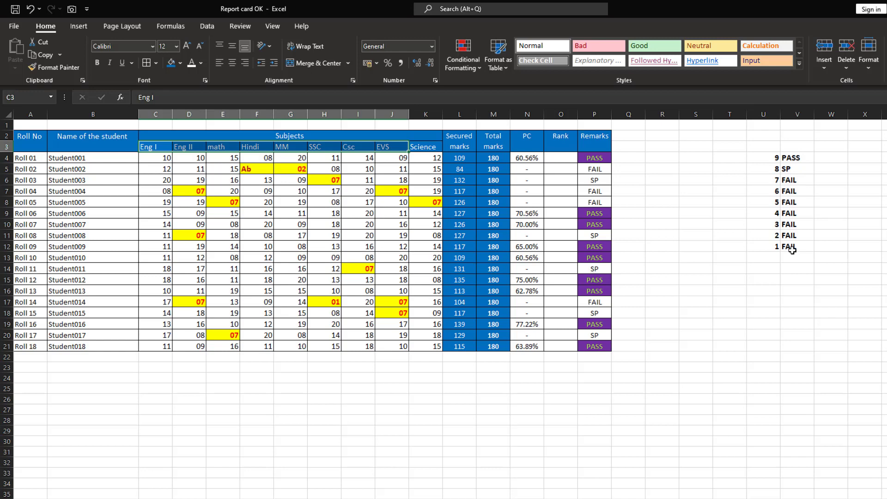
shift+click(429, 151)
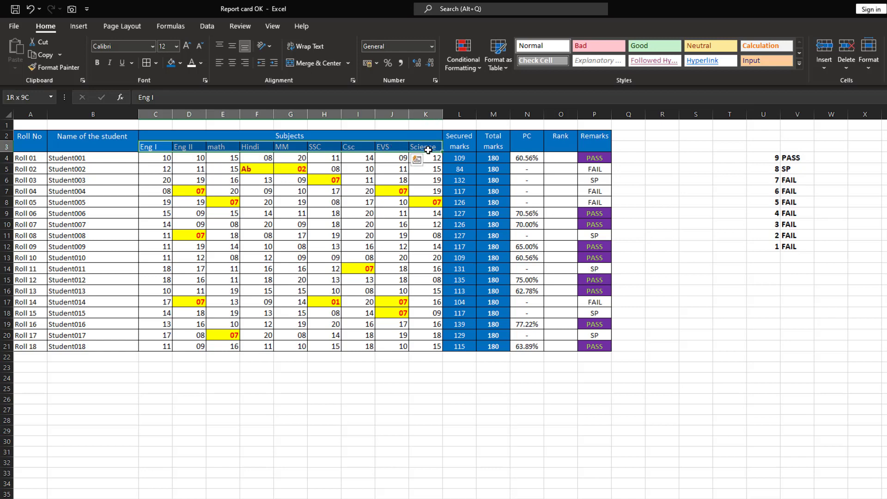
click(775, 157)
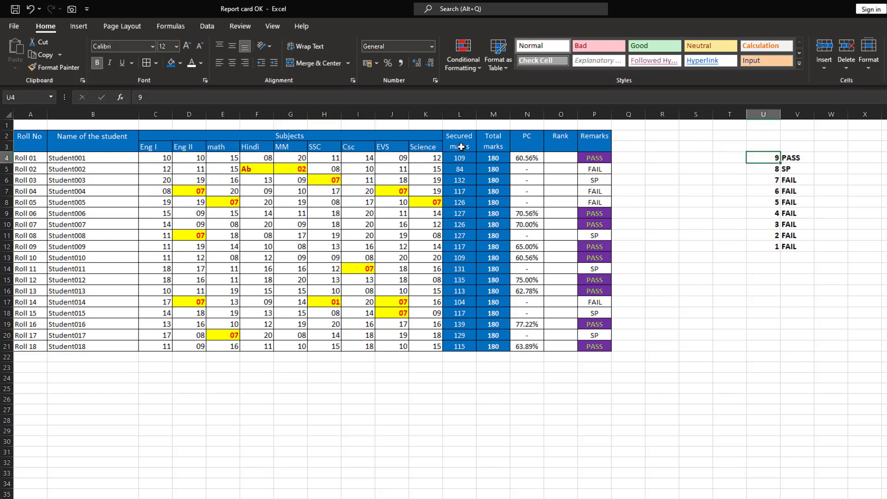
click(338, 146)
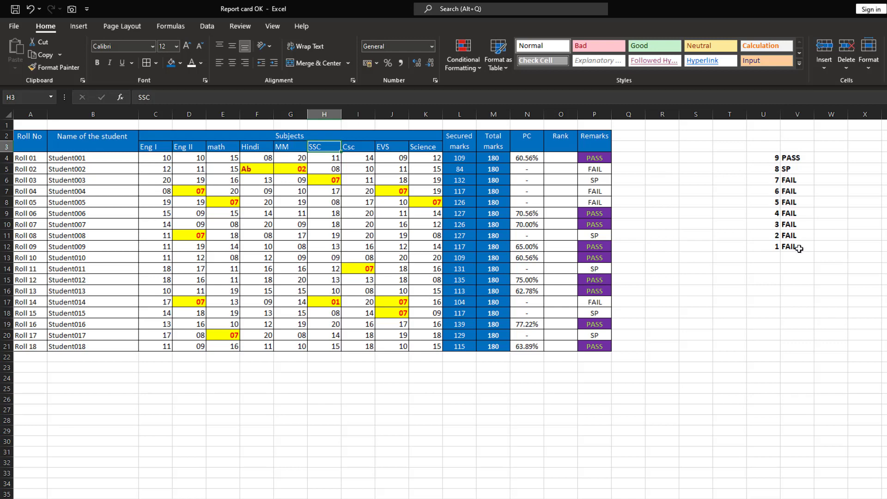
click(705, 205)
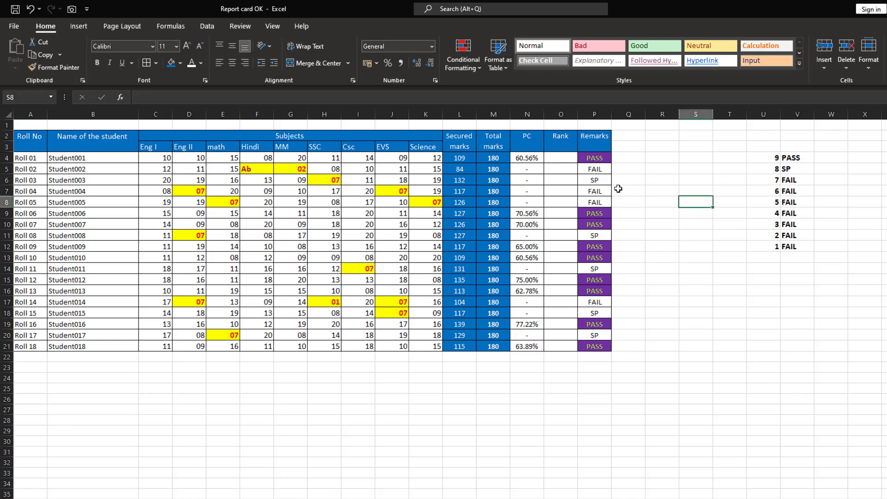
Center the subject headings in C3:K3 horizontally.
click(162, 146)
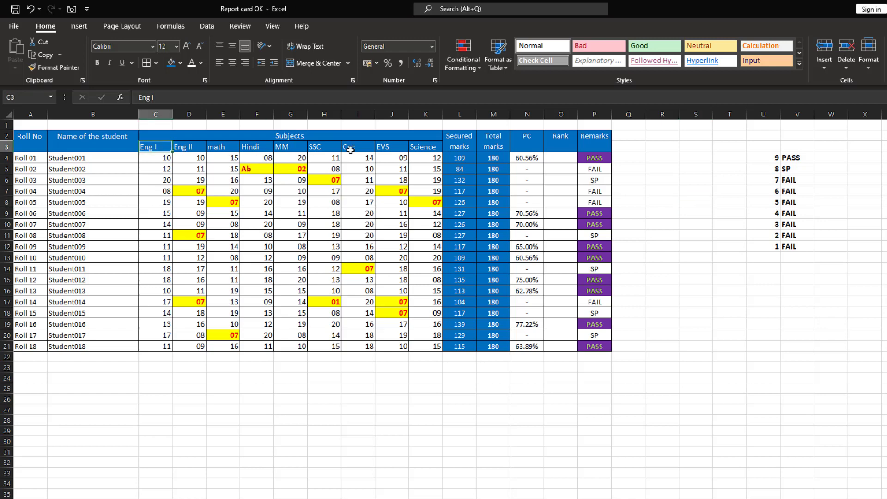
shift+click(437, 147)
click(232, 62)
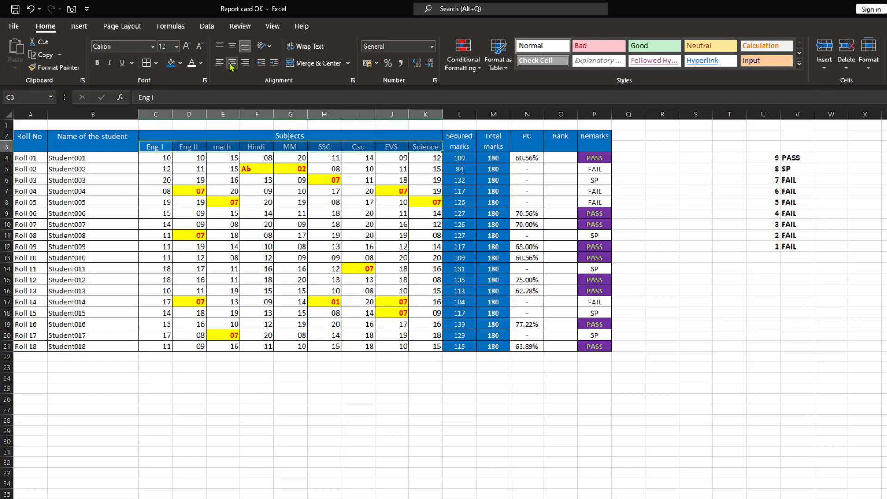
Enter =RANK(N4,N4:N21,0) in O4 to rank Roll 01's percentage in descending order.
click(560, 158)
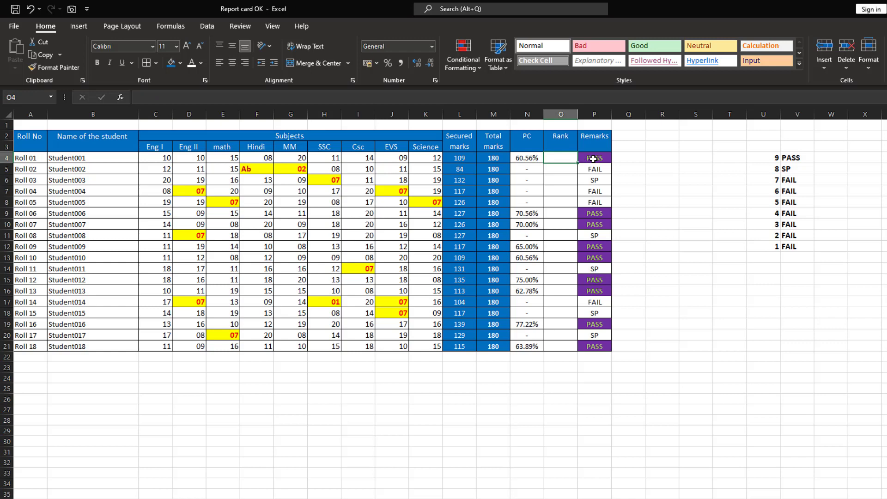
text(=ran)
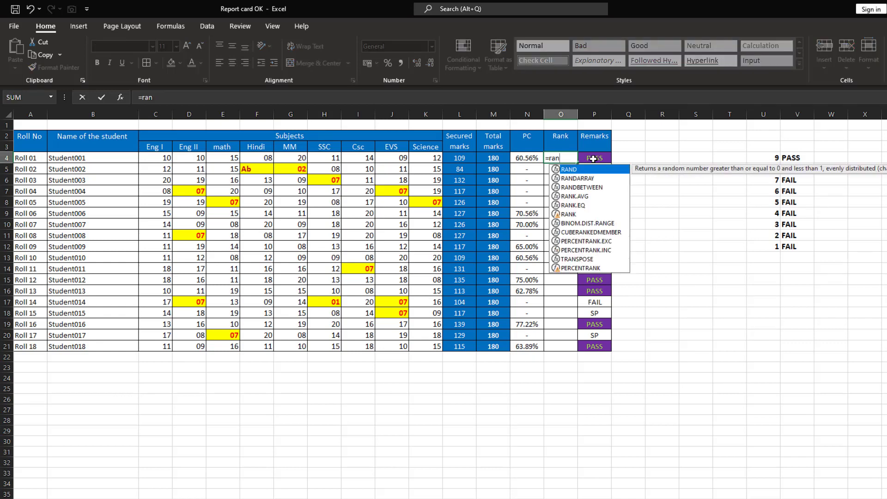
key(Down)
key(Down)
key(Down)
key(Down)
key(Down)
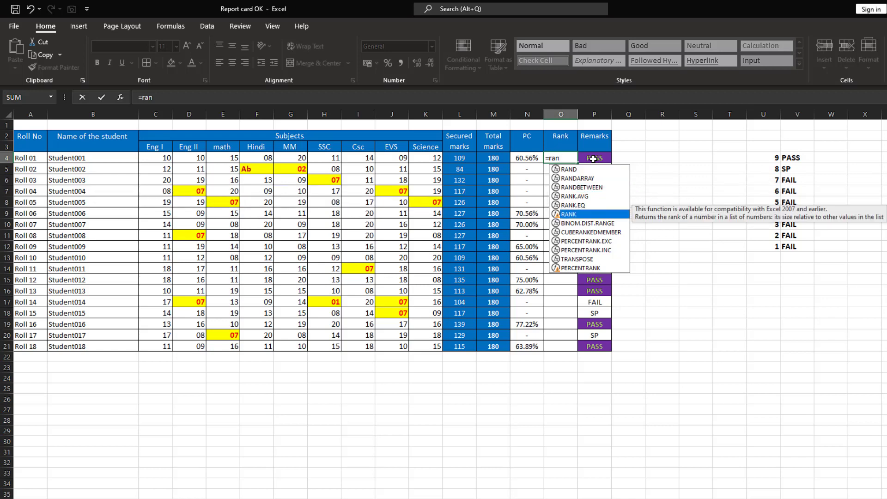
key(Tab)
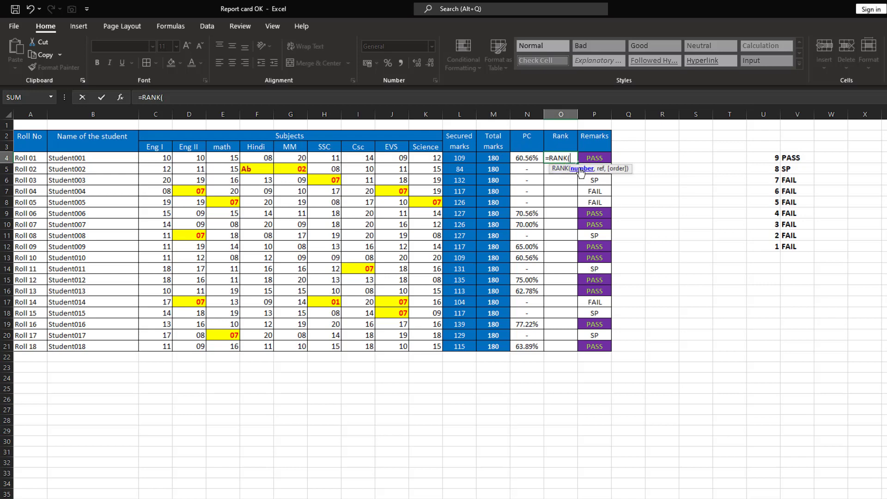
click(528, 157)
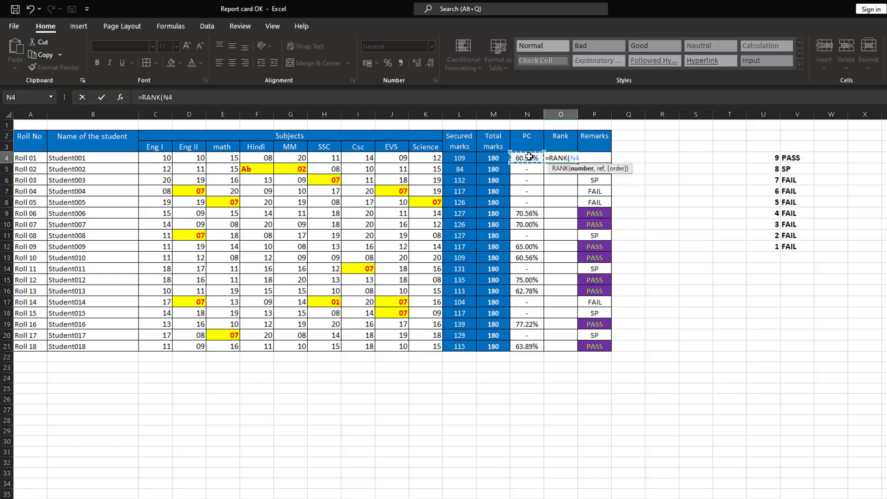
text(,)
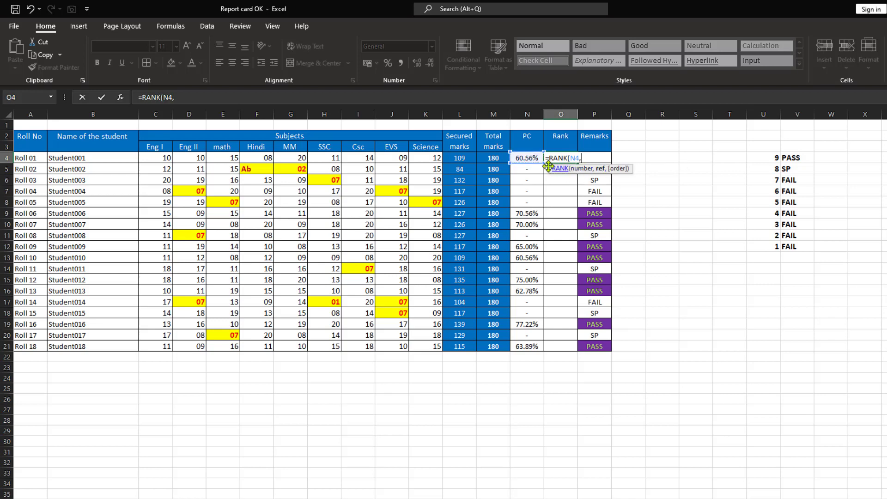
click(528, 158)
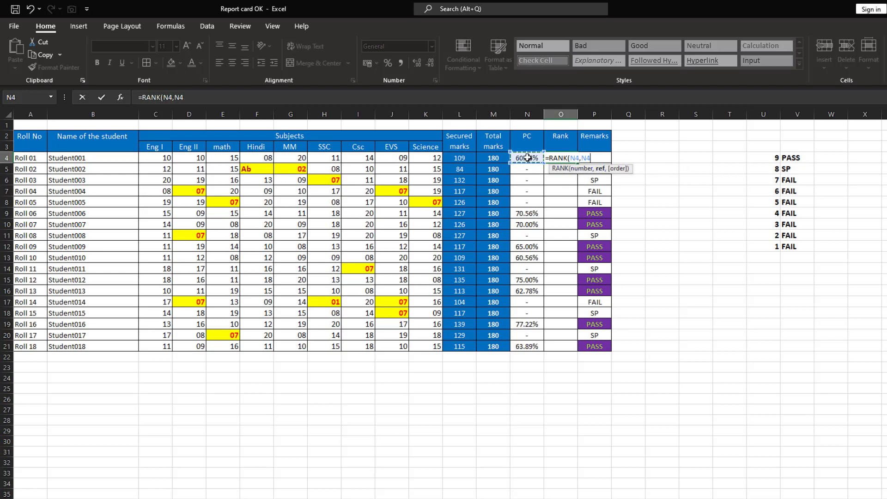
key(ctrl+shift+Down)
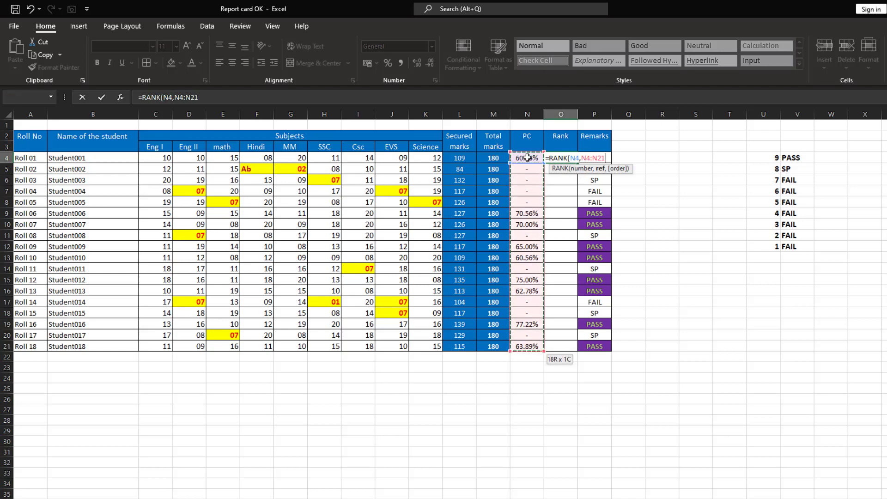
text(,0)
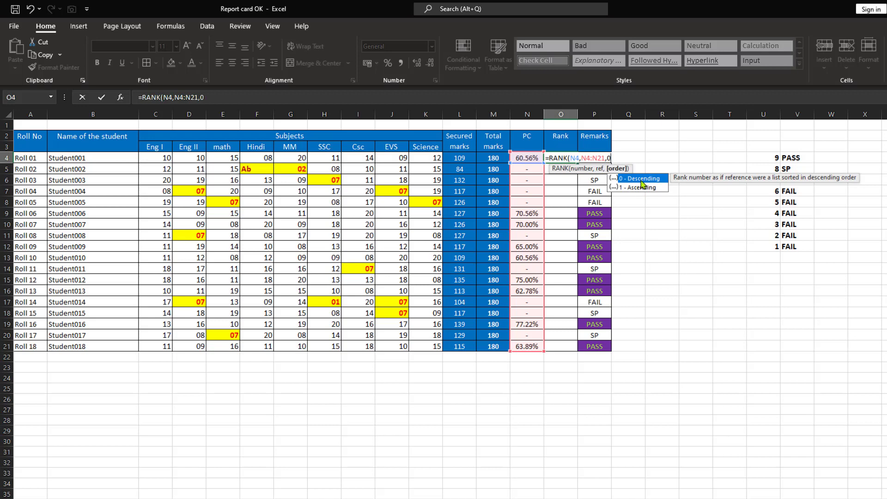
text())
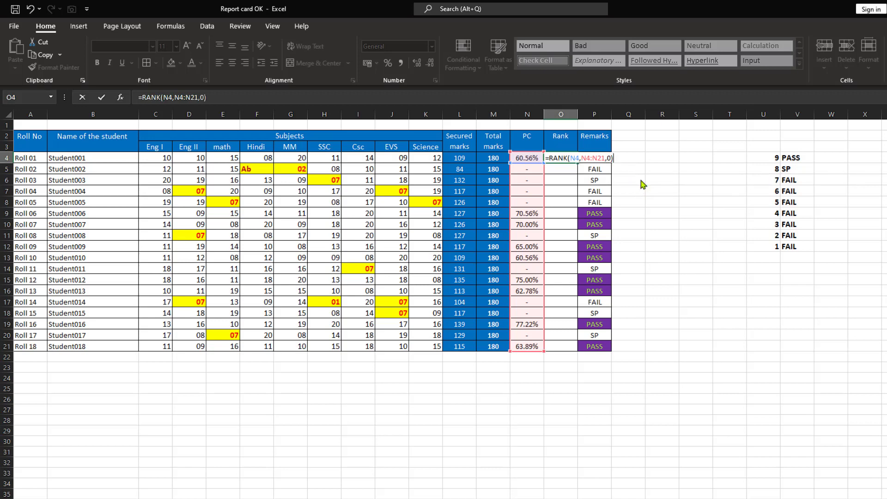
key(Return)
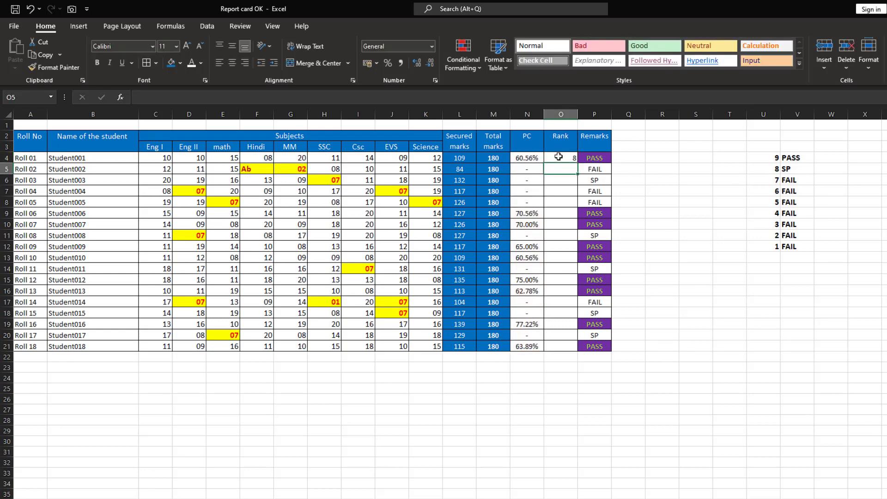
Center the contents of the Rank column O horizontally.
click(559, 157)
click(561, 115)
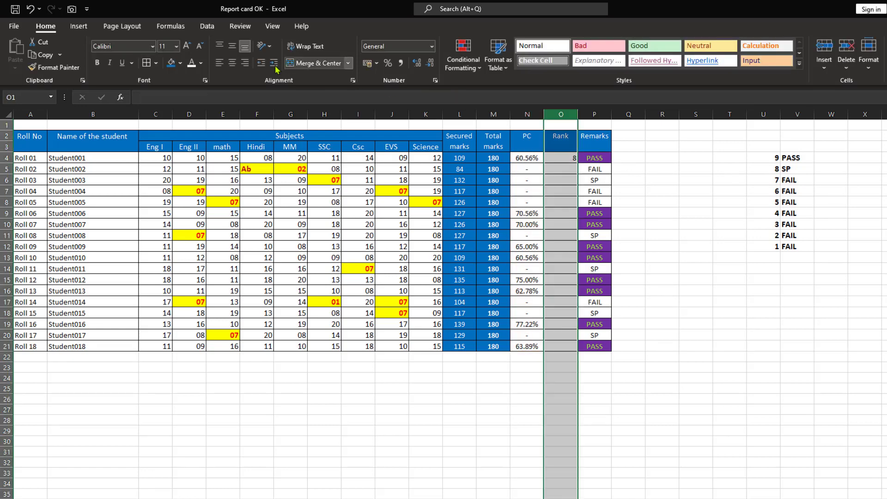
click(232, 65)
Fill the O4 rank formula down to O21.
click(555, 159)
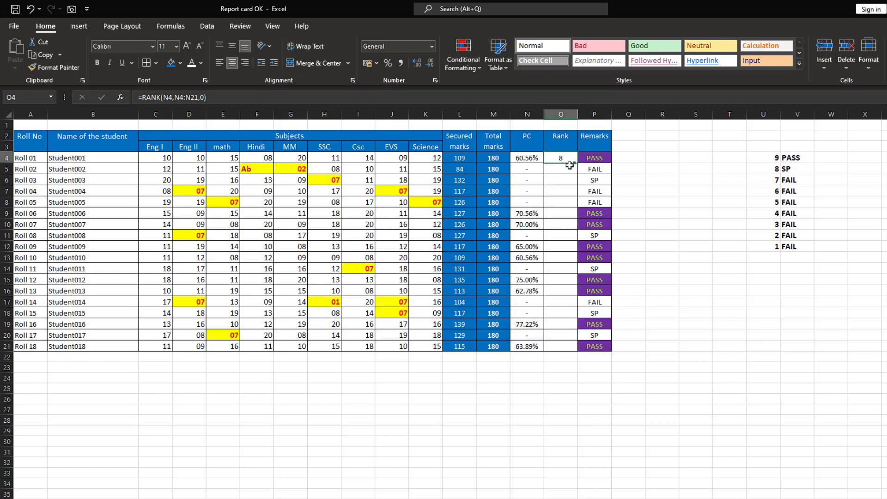
scroll(575, 167, up, 2)
double_click(708, 177)
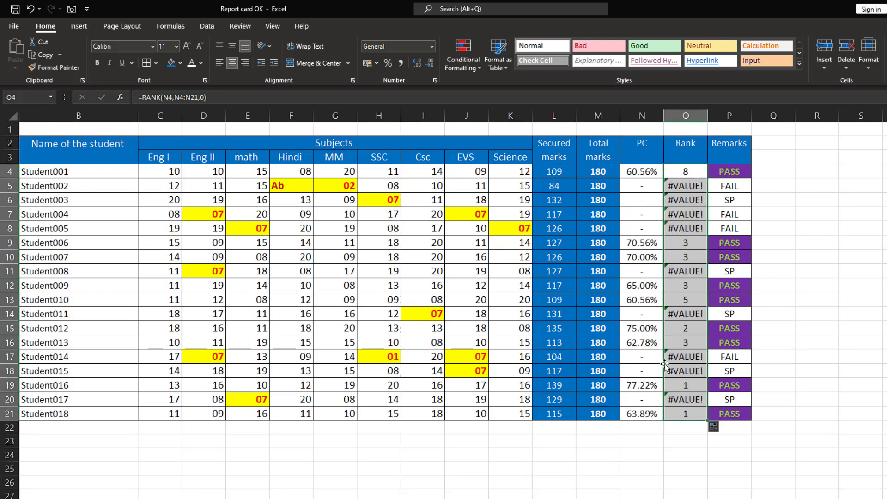
Wrap the rank formula in IFERROR with "-" as the error value, and apply it to all of O4:O21.
click(145, 97)
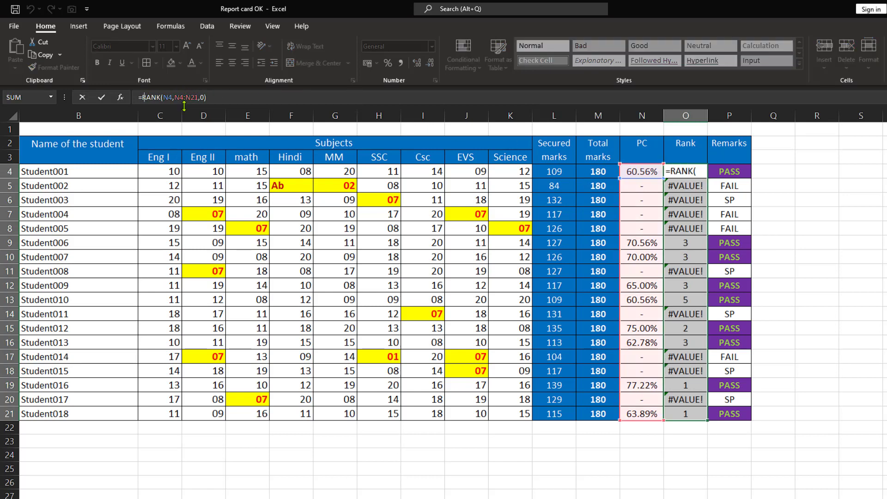
text(iferror)
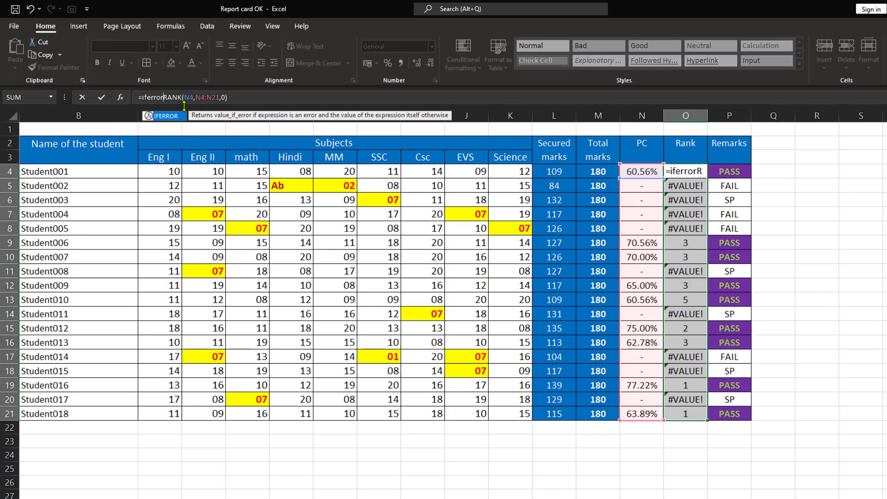
key(Tab)
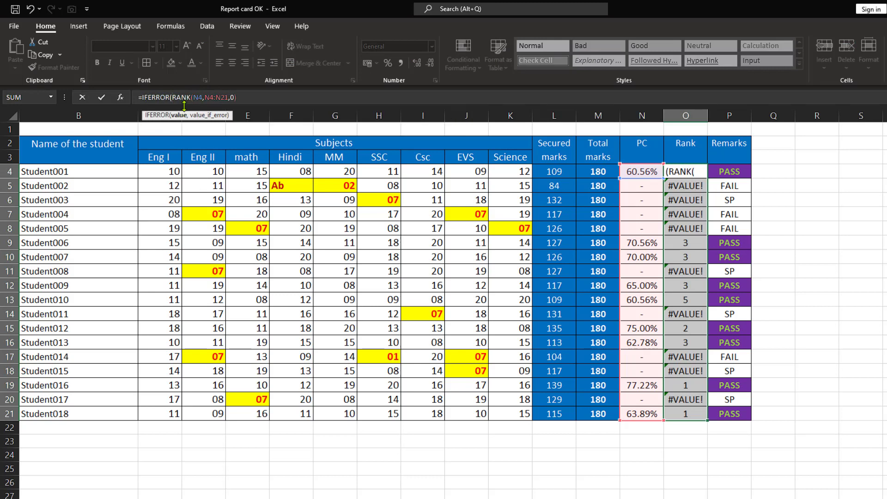
click(244, 98)
text(,"-")
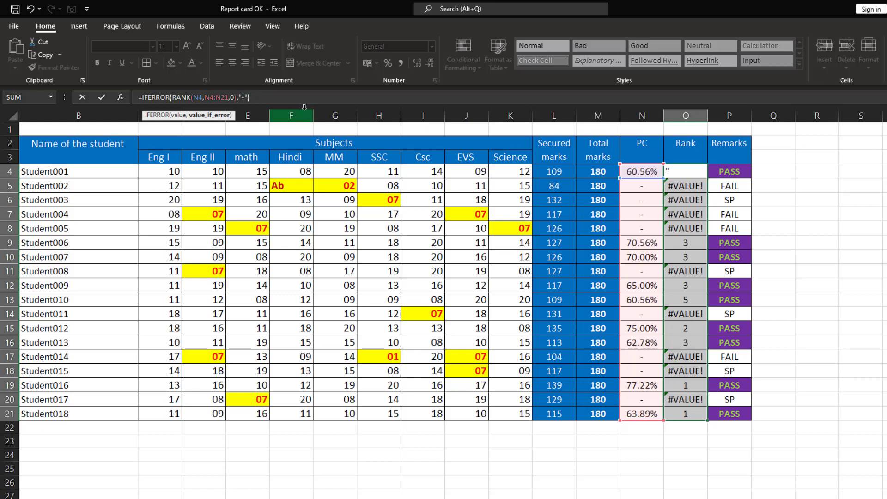
text())
key(ctrl+Return)
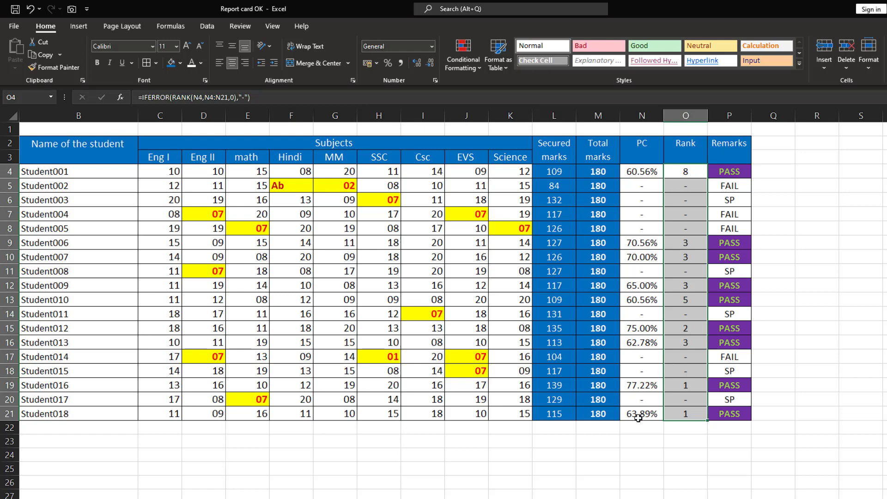
Inspect the rank formulas in O21, O4 and O5 to compare which PC ranges they reference.
double_click(686, 414)
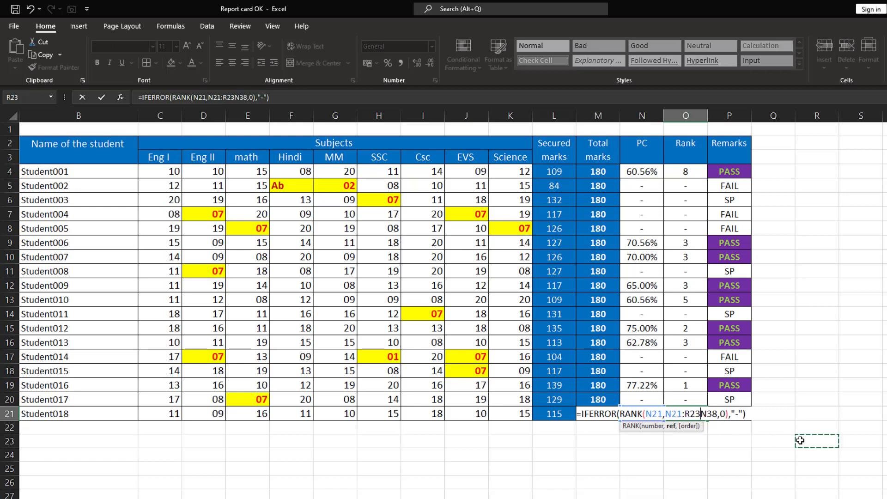
key(ctrl+Return)
double_click(680, 172)
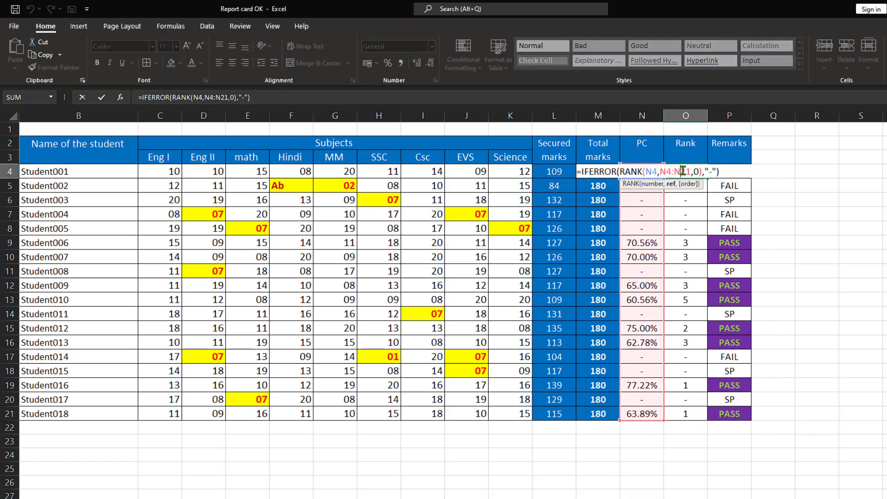
key(Return)
key(F2)
key(Escape)
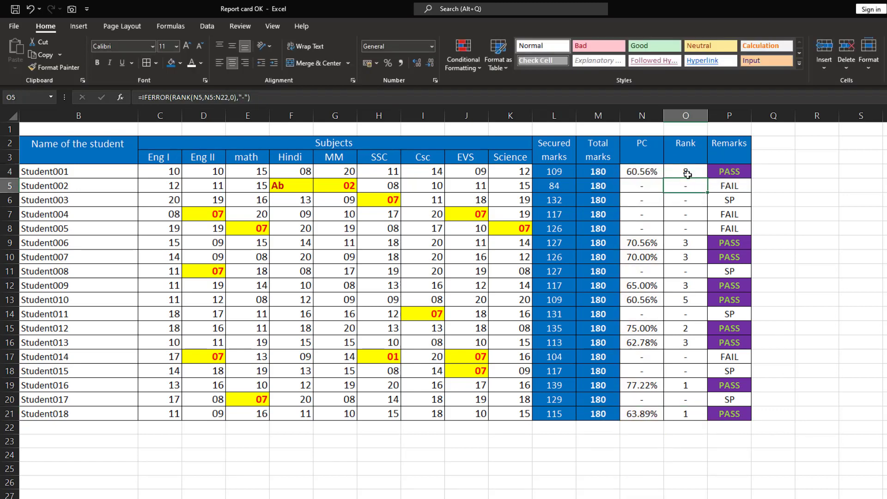
double_click(688, 171)
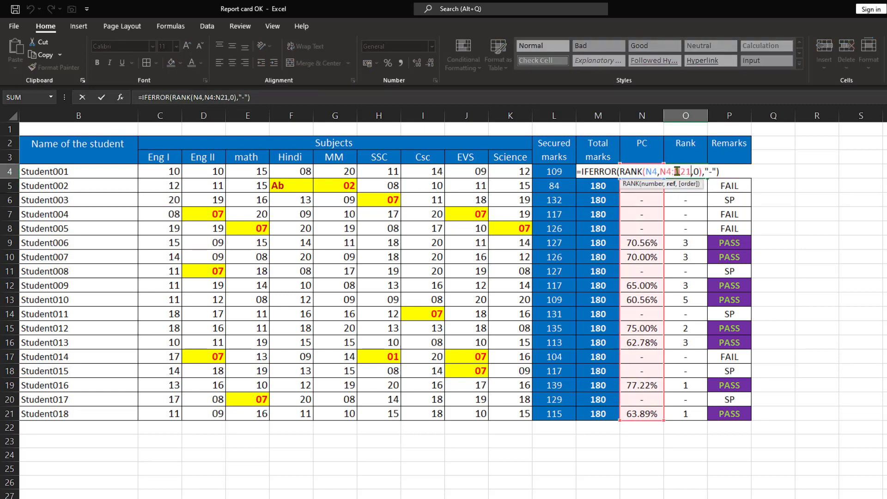
key(Return)
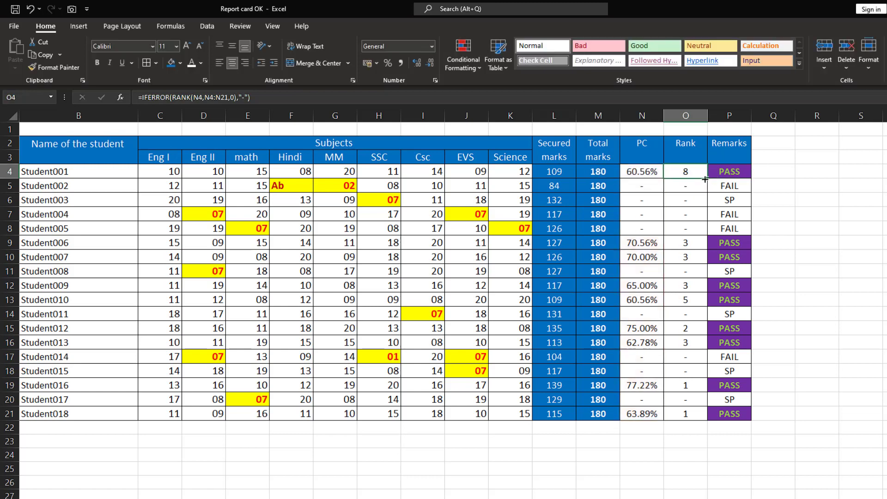
double_click(691, 185)
key(ctrl+Return)
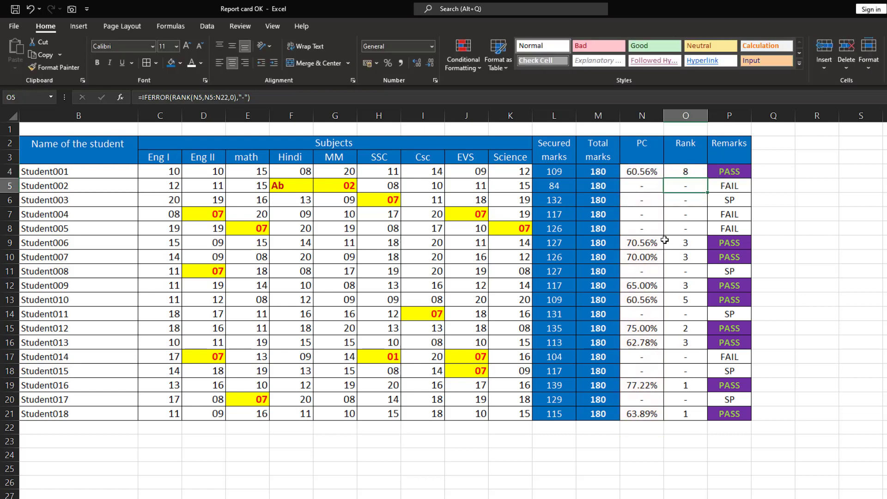
Make the ranking range in O4's formula absolute as $N$4:$N$21.
click(680, 171)
double_click(683, 170)
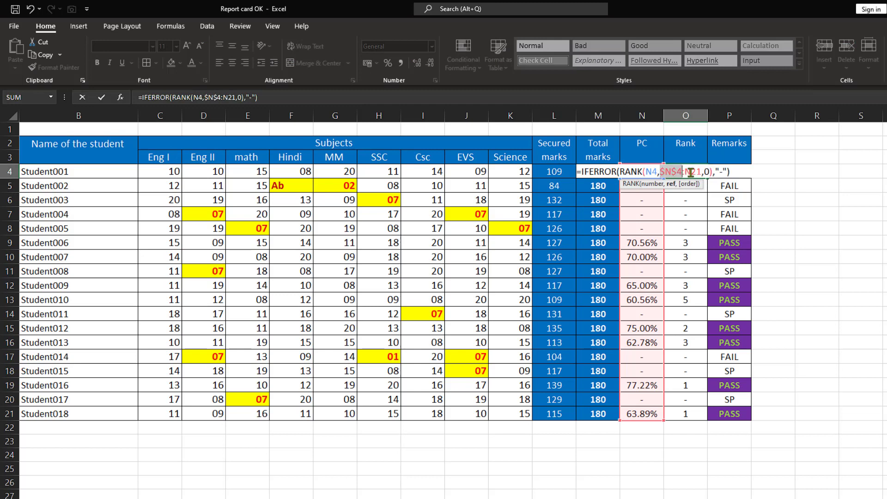
key(F4)
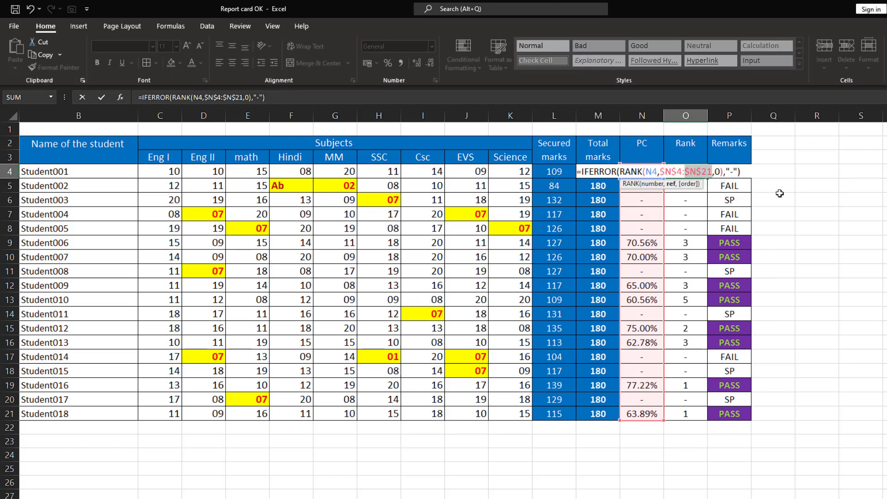
key(Return)
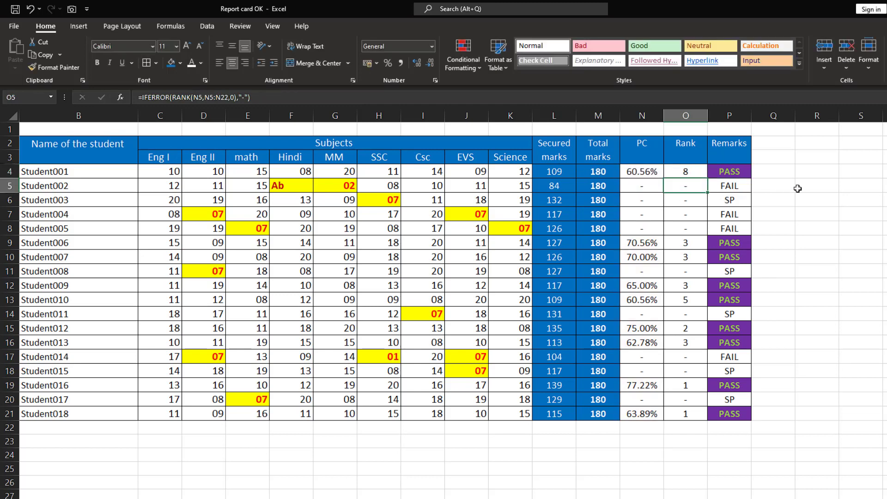
Fill the corrected O4 rank formula down to O21 and check the ranks in O19, O15, O9 and O10.
click(684, 172)
double_click(707, 178)
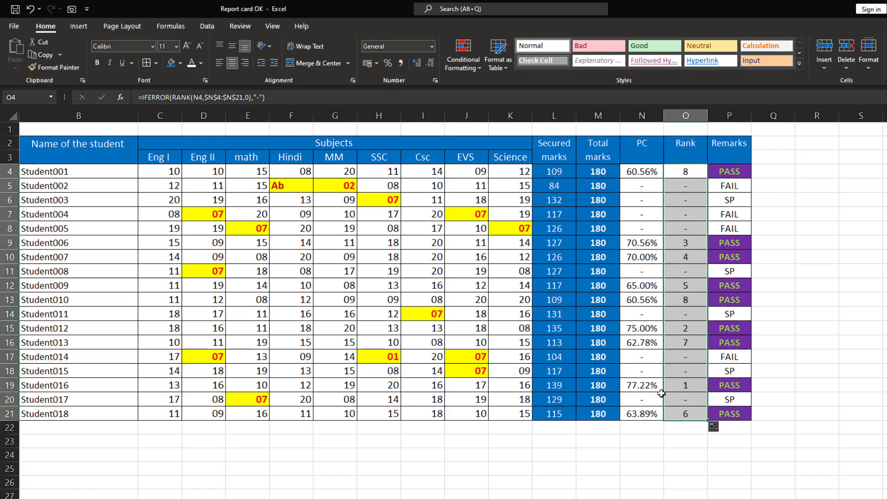
click(686, 387)
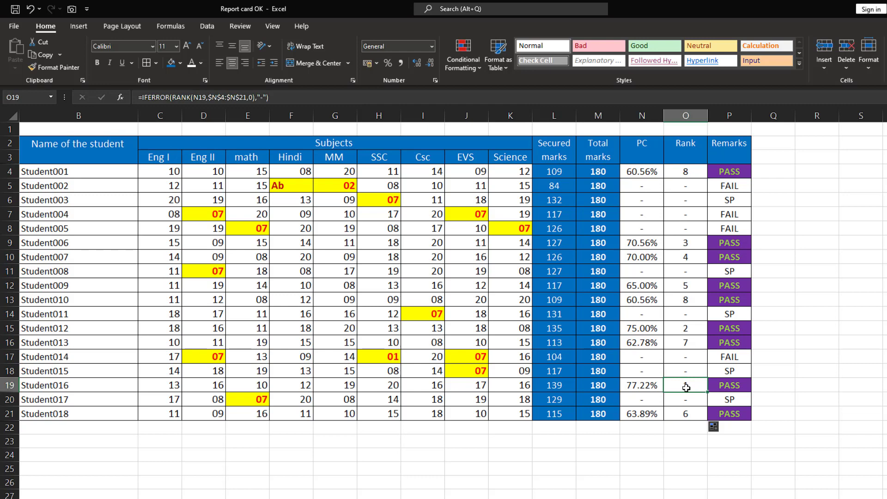
click(692, 329)
click(699, 242)
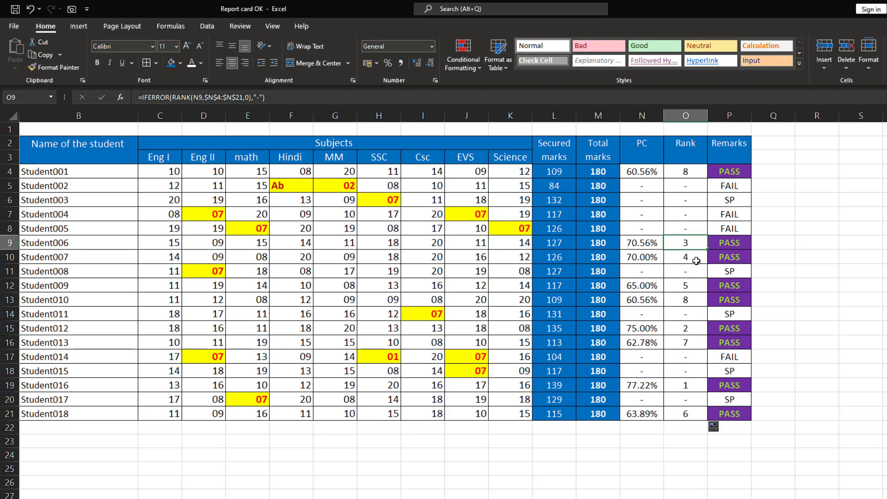
click(696, 261)
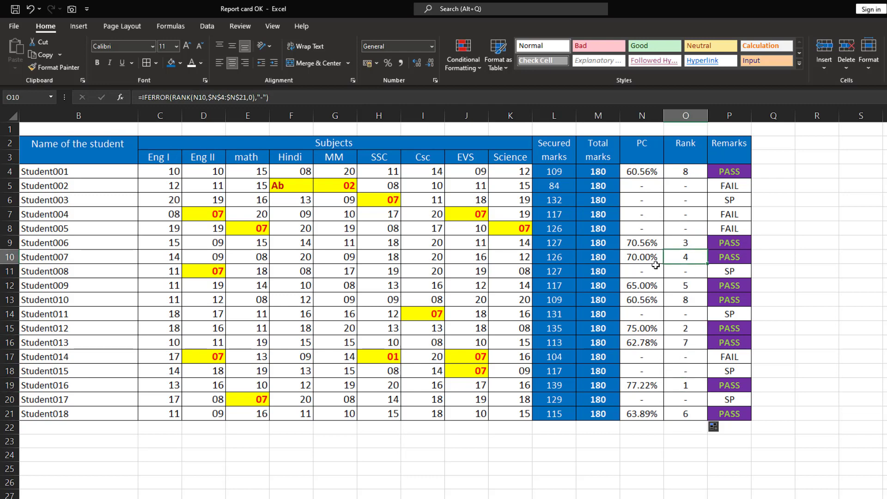